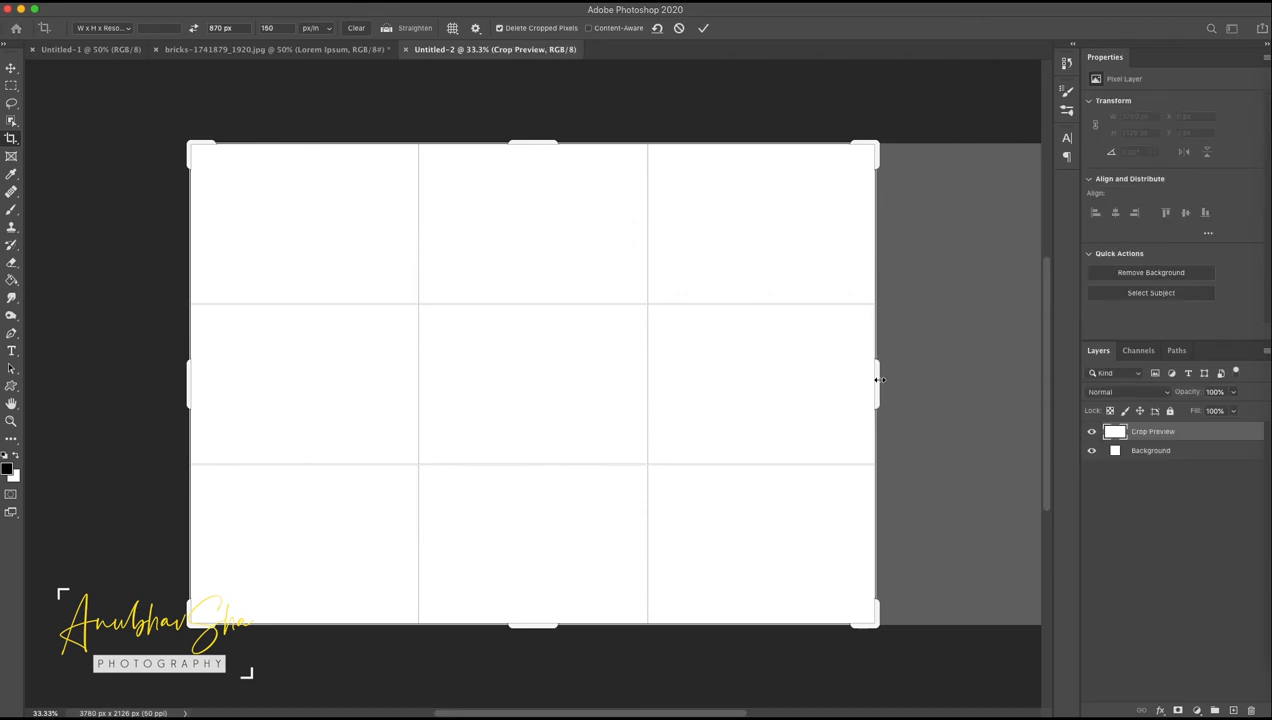
Scale the placed brick wall image and the graffiti image so each covers the whole canvas.
{"action": "key", "text": "super+1"}
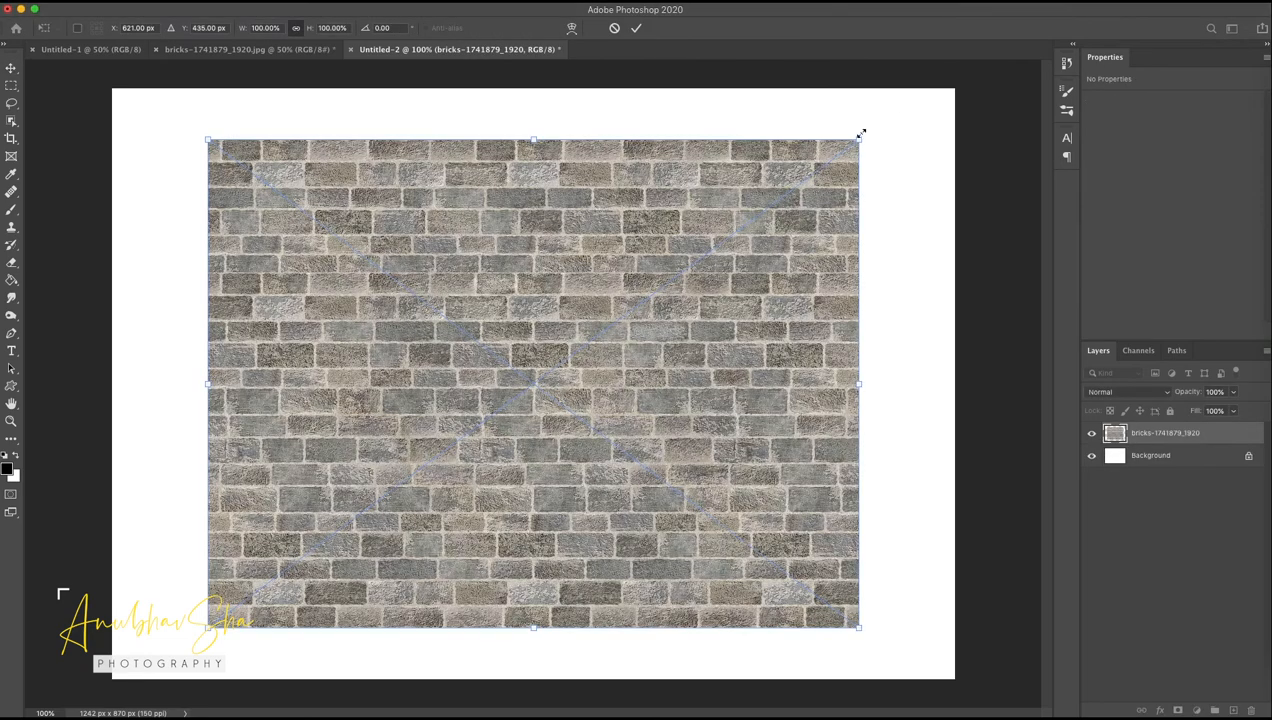
{"action": "left_click_drag", "start_coordinate": [860, 133], "coordinate": [978, 86]}
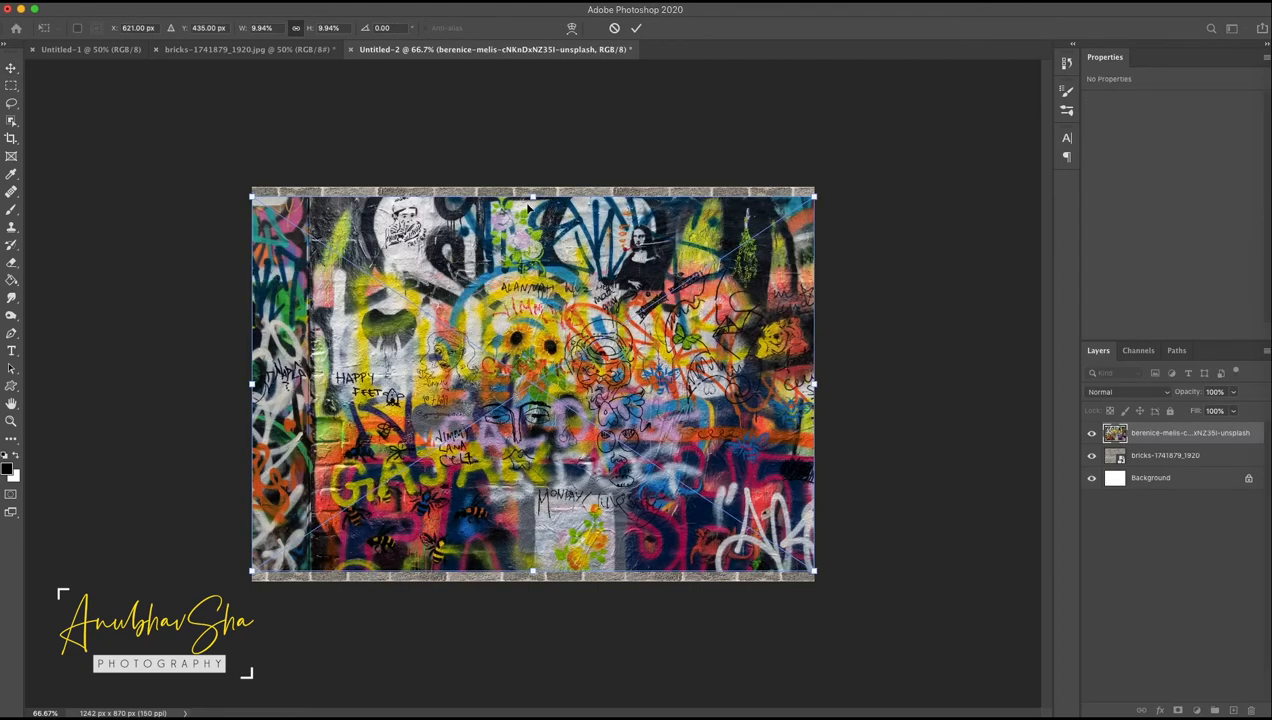
{"action": "left_click_drag", "start_coordinate": [529, 204], "coordinate": [532, 186]}
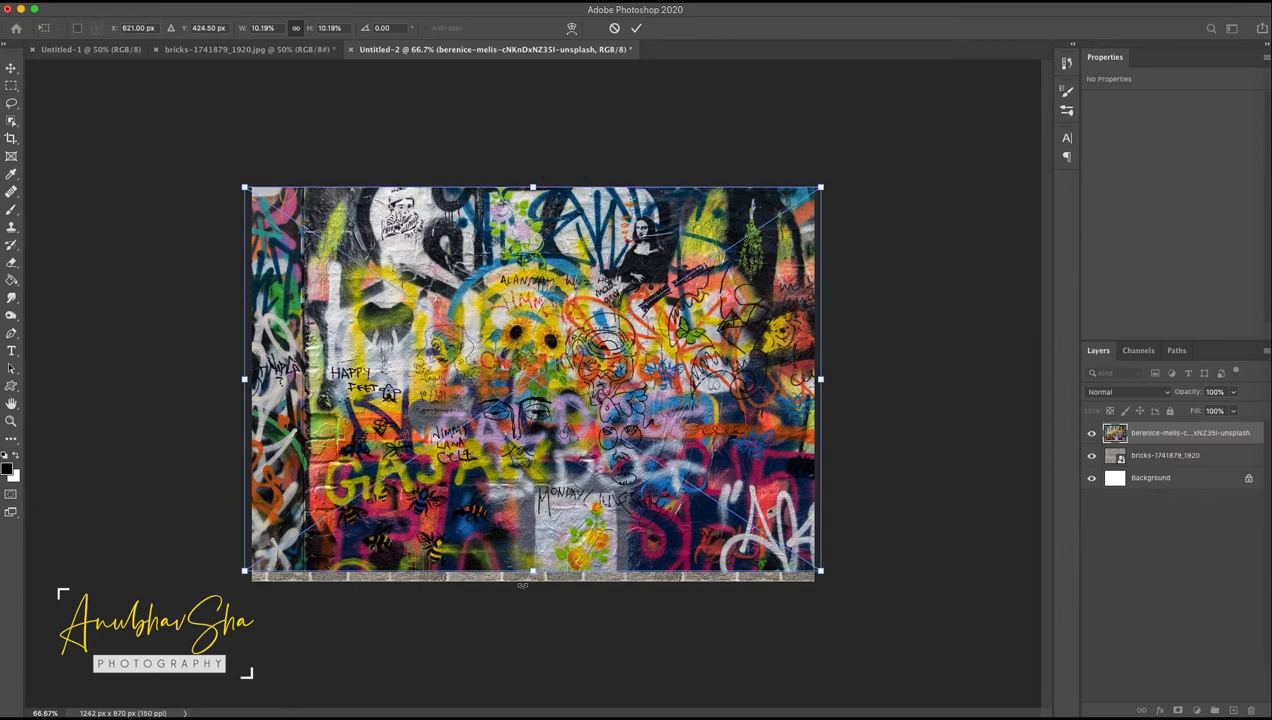
{"action": "left_click_drag", "start_coordinate": [530, 570], "coordinate": [531, 580]}
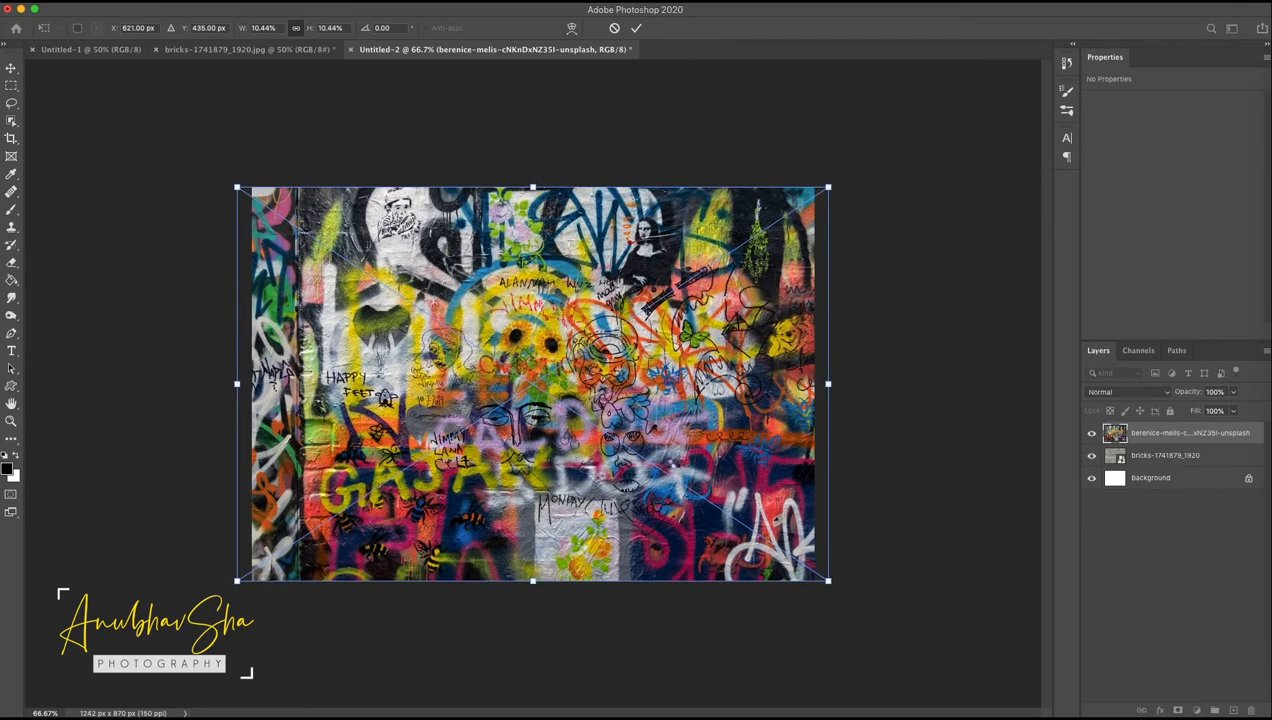
Delete the white Background layer and check the brick and graffiti layers by toggling their visibility.
{"action": "left_click", "coordinate": [1150, 478]}
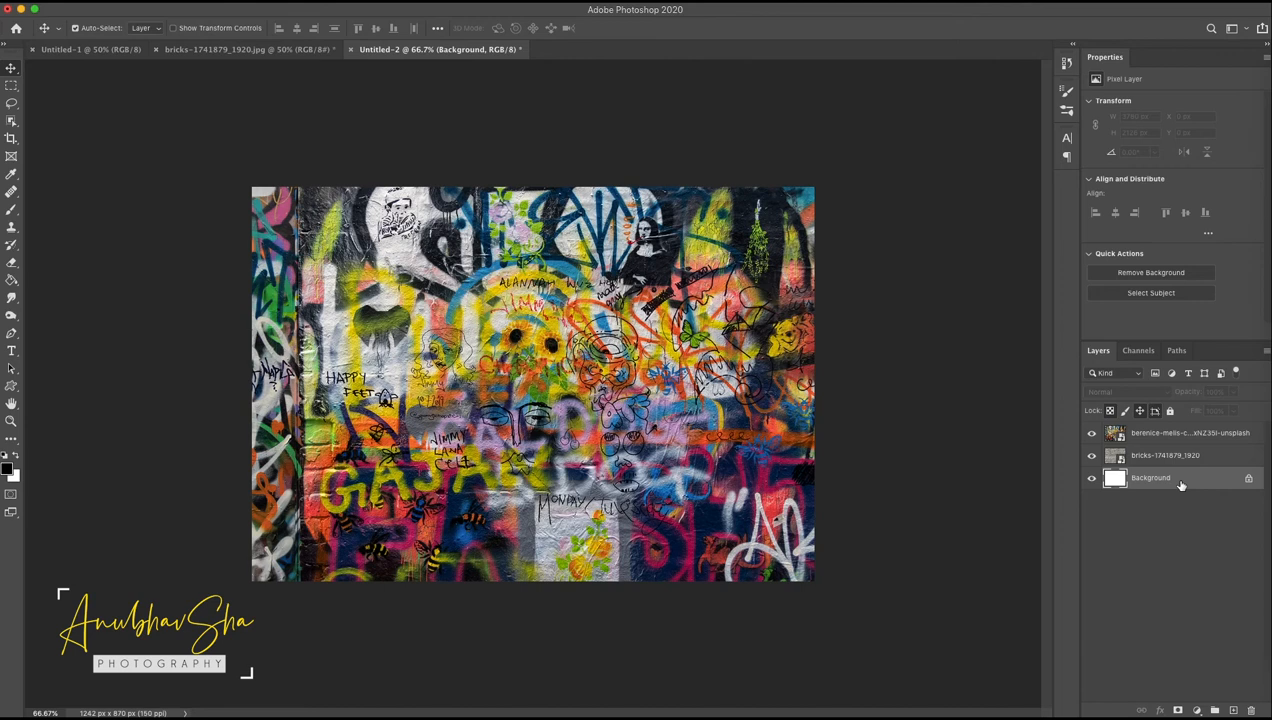
{"action": "key", "text": "Delete"}
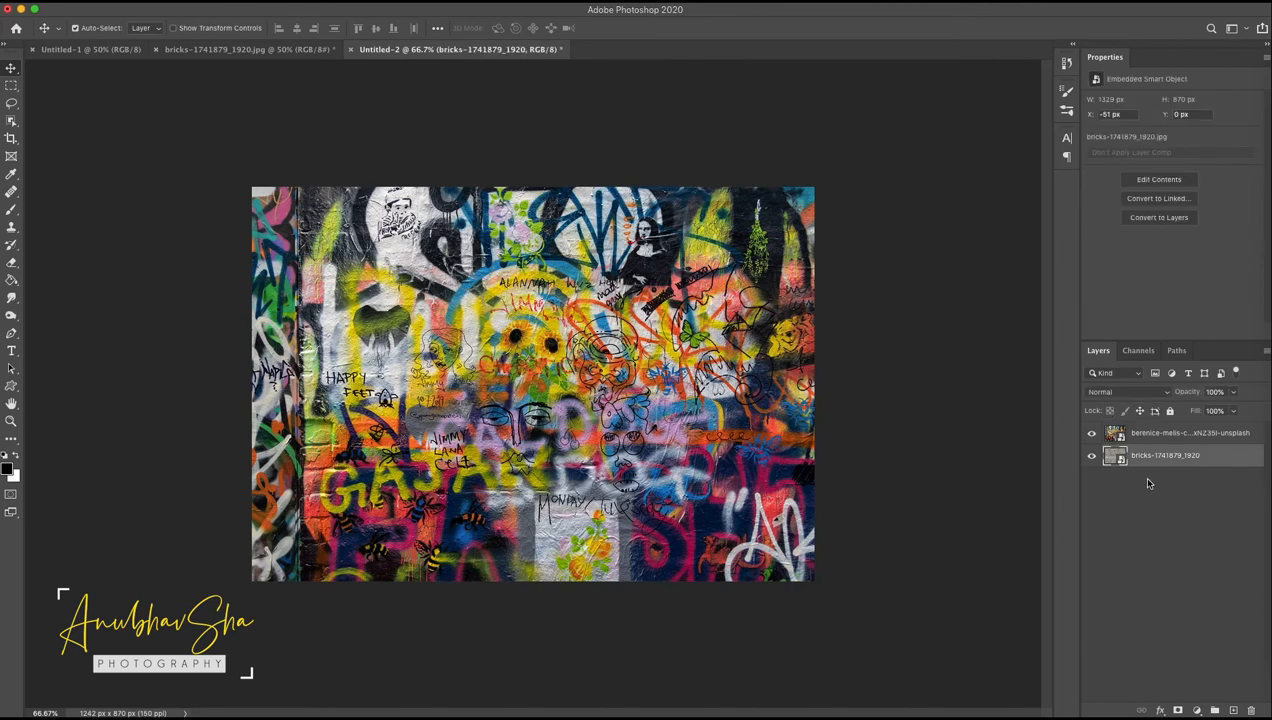
{"action": "left_click", "coordinate": [1160, 433]}
{"action": "left_click", "coordinate": [1091, 456]}
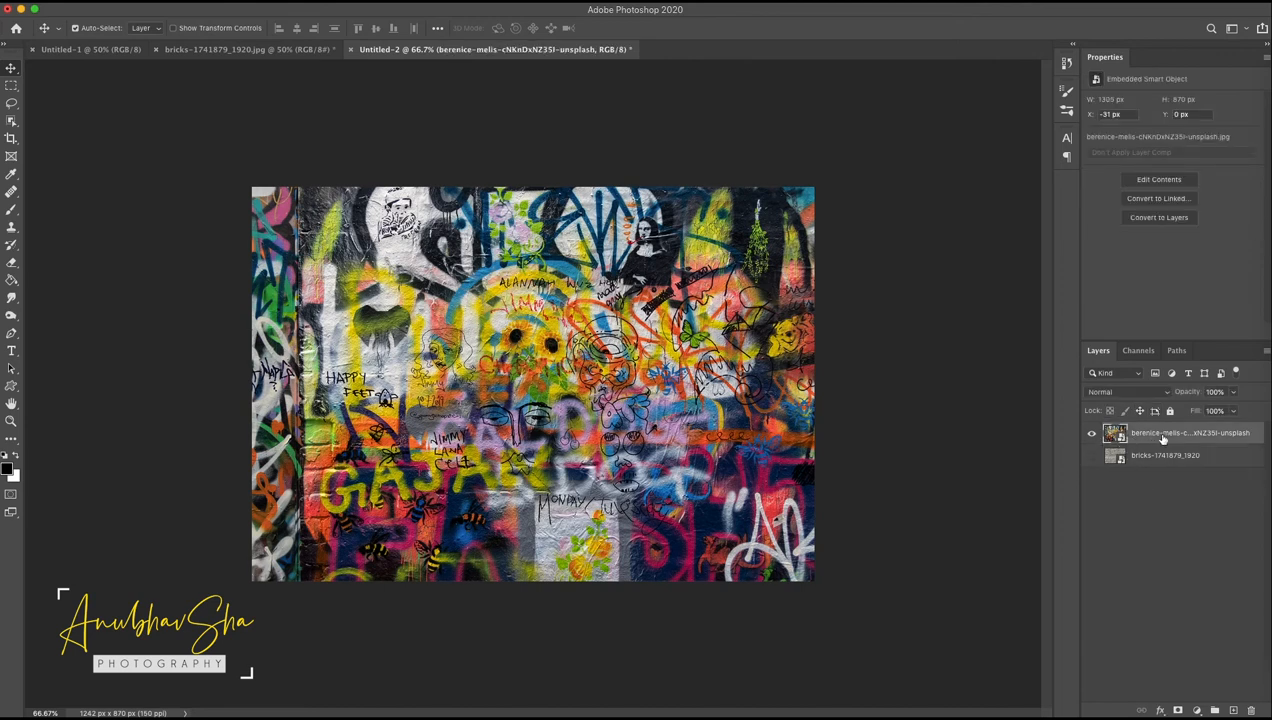
{"action": "left_click", "coordinate": [1091, 456]}
{"action": "left_click", "coordinate": [1091, 433]}
{"action": "left_click", "coordinate": [1091, 433]}
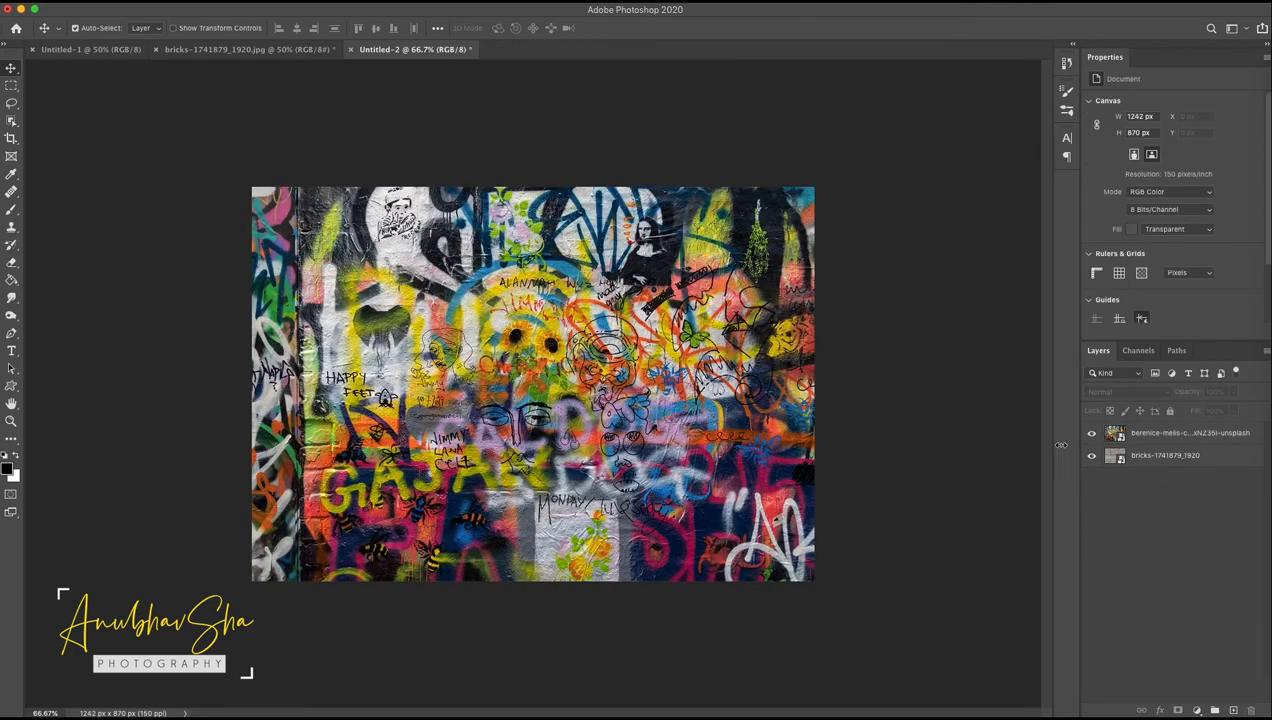
Rename the graffiti image layer as Graffiti and the brick image layer as Bricks.
{"action": "double_click", "coordinate": [1165, 433]}
{"action": "type", "text": "Graffiti"}
{"action": "double_click", "coordinate": [1160, 456]}
{"action": "type", "text": "Bricks"}
Add a layer mask to the Graffiti layer and set up the Brush tool with black as foreground colour.
{"action": "left_click", "coordinate": [1157, 435]}
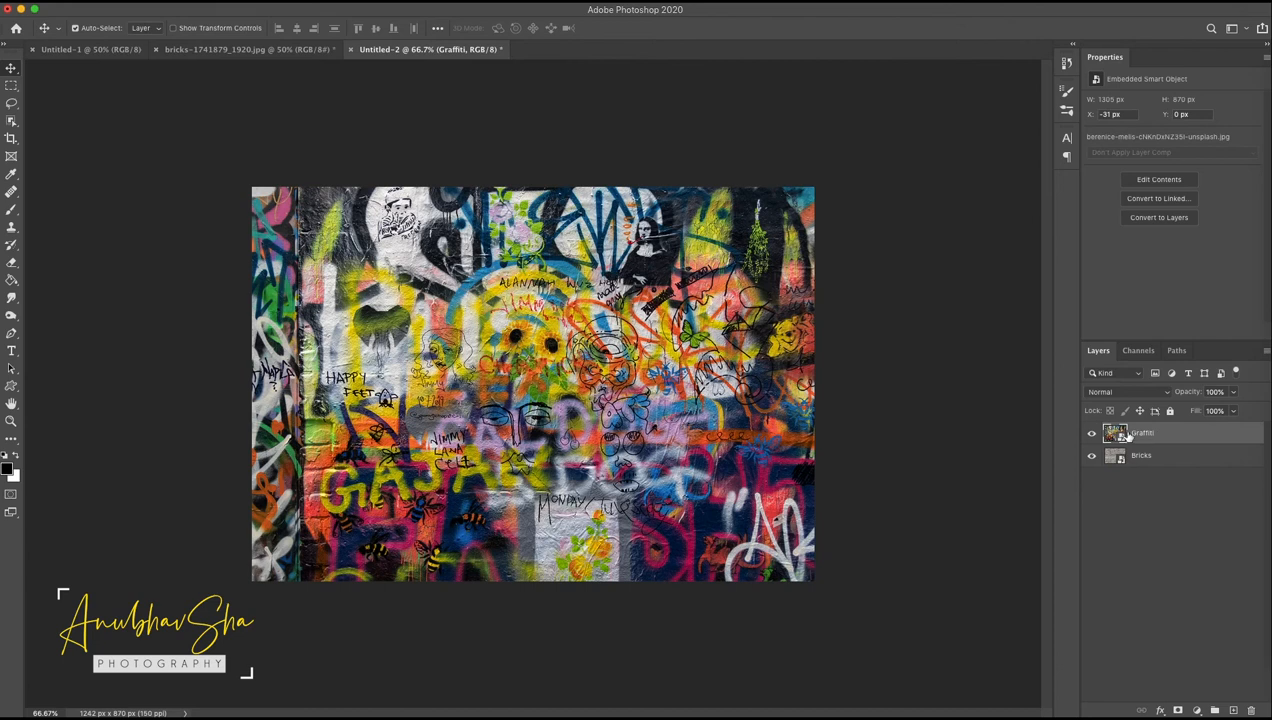
{"action": "left_click", "coordinate": [1177, 710]}
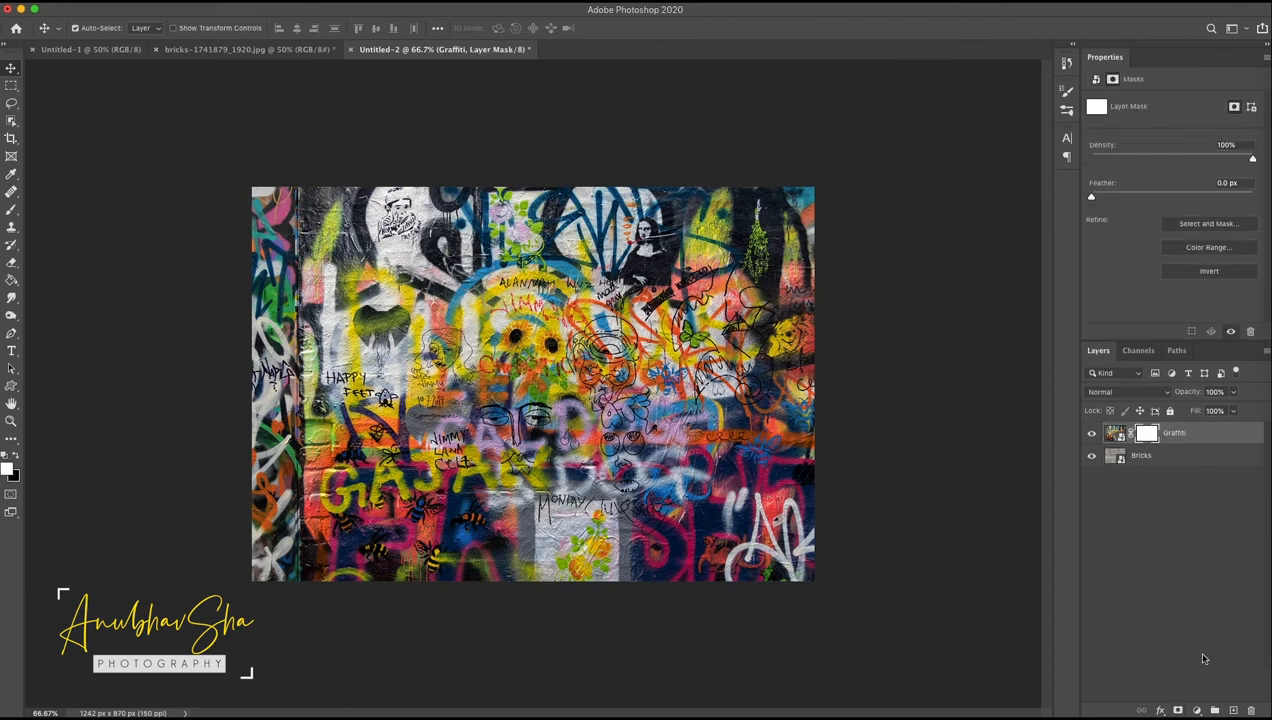
{"action": "left_click", "coordinate": [10, 208]}
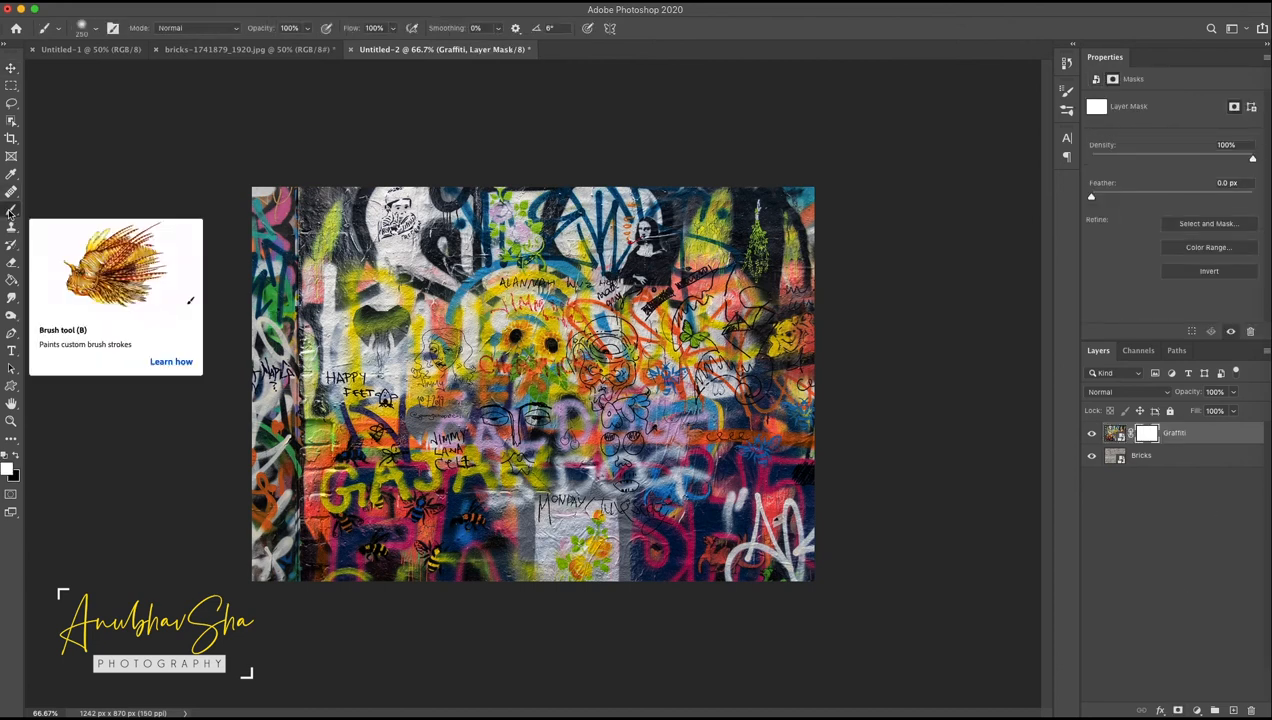
{"action": "left_click", "coordinate": [15, 455]}
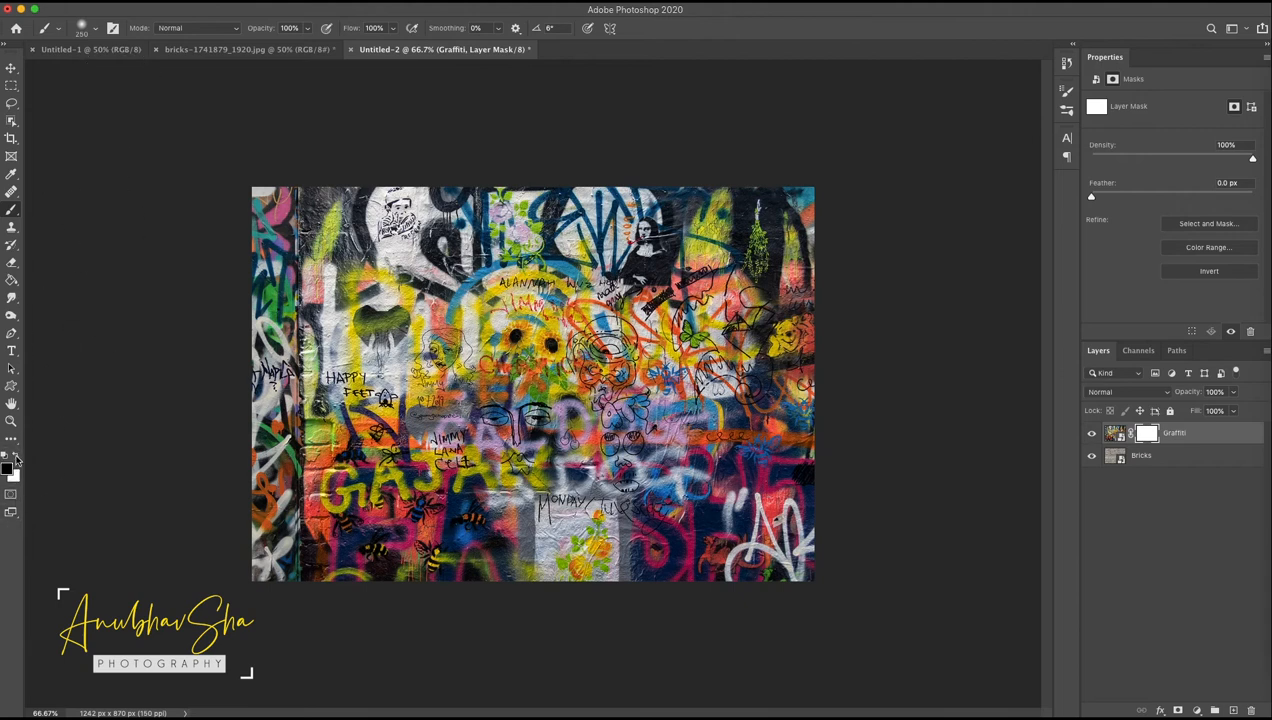
Choose the grunge-psddude brush and enlarge it to 1100 px.
{"action": "left_click", "coordinate": [96, 29]}
{"action": "left_click", "coordinate": [80, 223]}
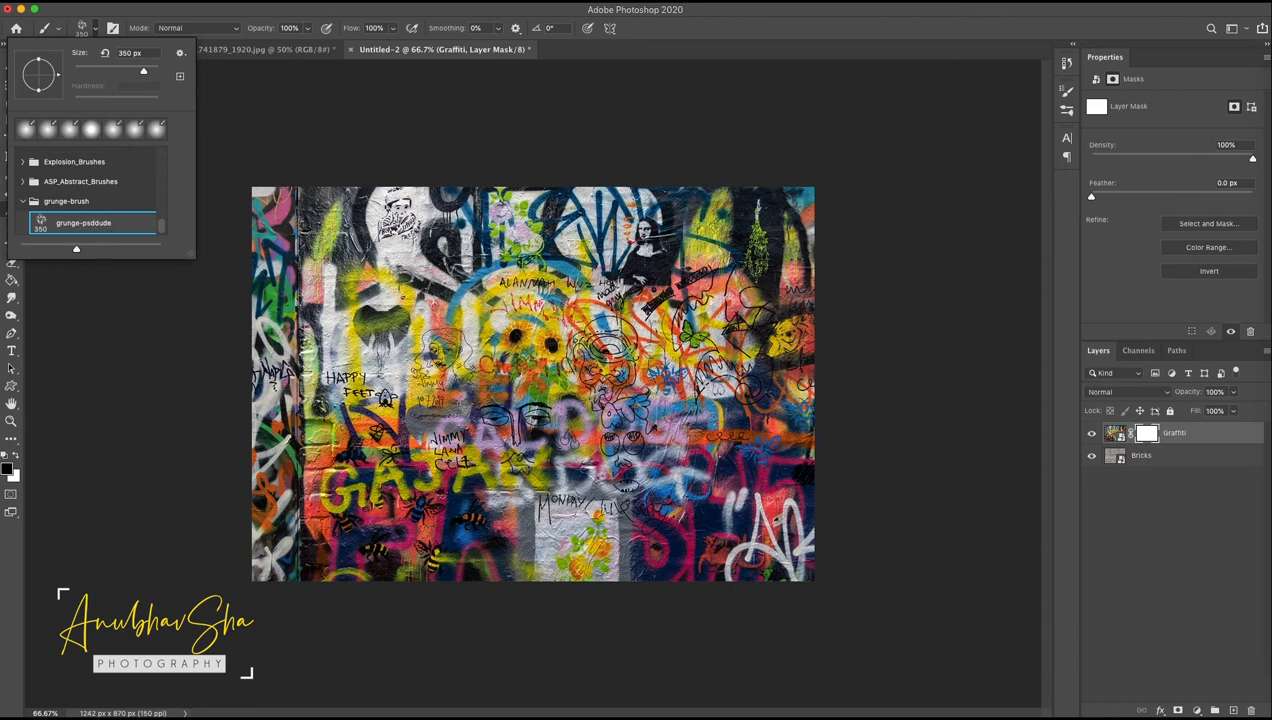
{"action": "left_click", "coordinate": [559, 119]}
{"action": "key", "text": "]"}
{"action": "key", "text": "]"}
{"action": "key", "text": "]"}
{"action": "key", "text": "]"}
{"action": "key", "text": "]"}
{"action": "key", "text": "]"}
{"action": "key", "text": "]"}
{"action": "key", "text": "]"}
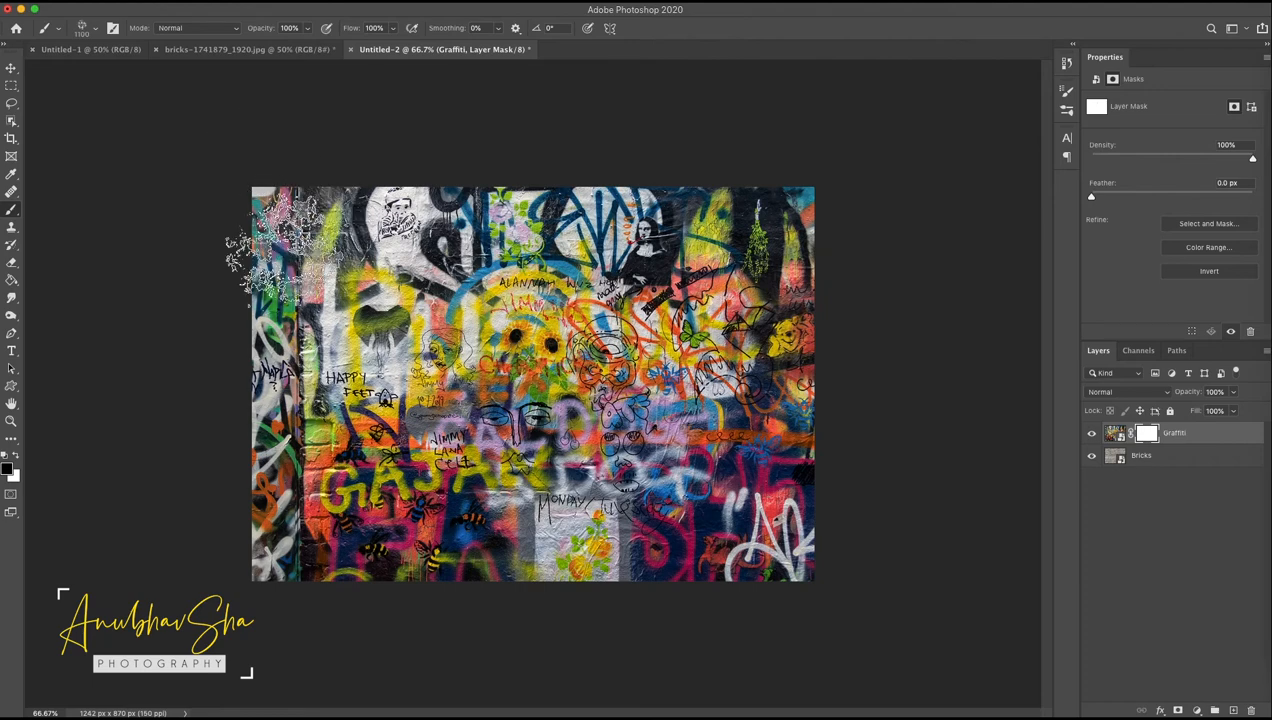
Stamp black grunge marks across the Graffiti mask to reveal the bricks, reducing the brush to 700 px after the first mark.
{"action": "left_click", "coordinate": [319, 258]}
{"action": "key", "text": "["}
{"action": "key", "text": "["}
{"action": "key", "text": "["}
{"action": "key", "text": "["}
{"action": "left_click", "coordinate": [738, 274]}
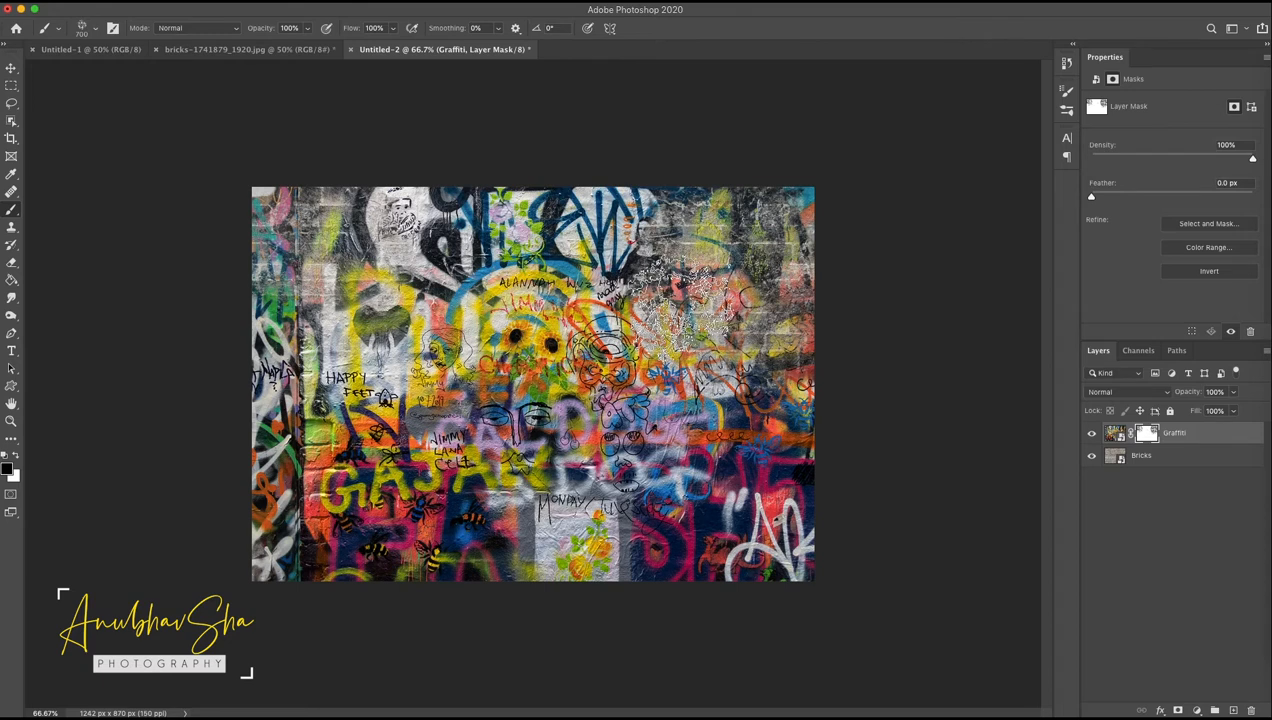
{"action": "left_click", "coordinate": [530, 428]}
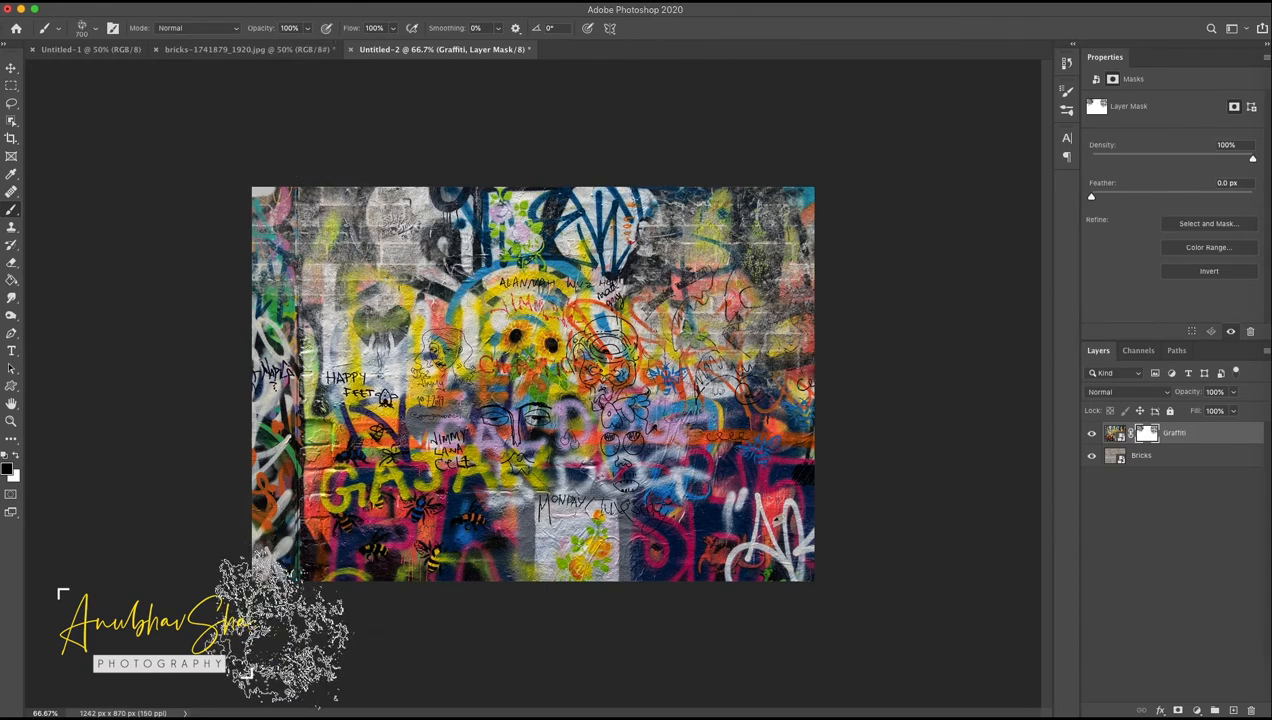
{"action": "left_click", "coordinate": [630, 228]}
{"action": "left_click", "coordinate": [694, 438]}
{"action": "left_click", "coordinate": [772, 420]}
{"action": "left_click", "coordinate": [292, 402]}
{"action": "left_click", "coordinate": [350, 200]}
{"action": "left_click", "coordinate": [550, 538]}
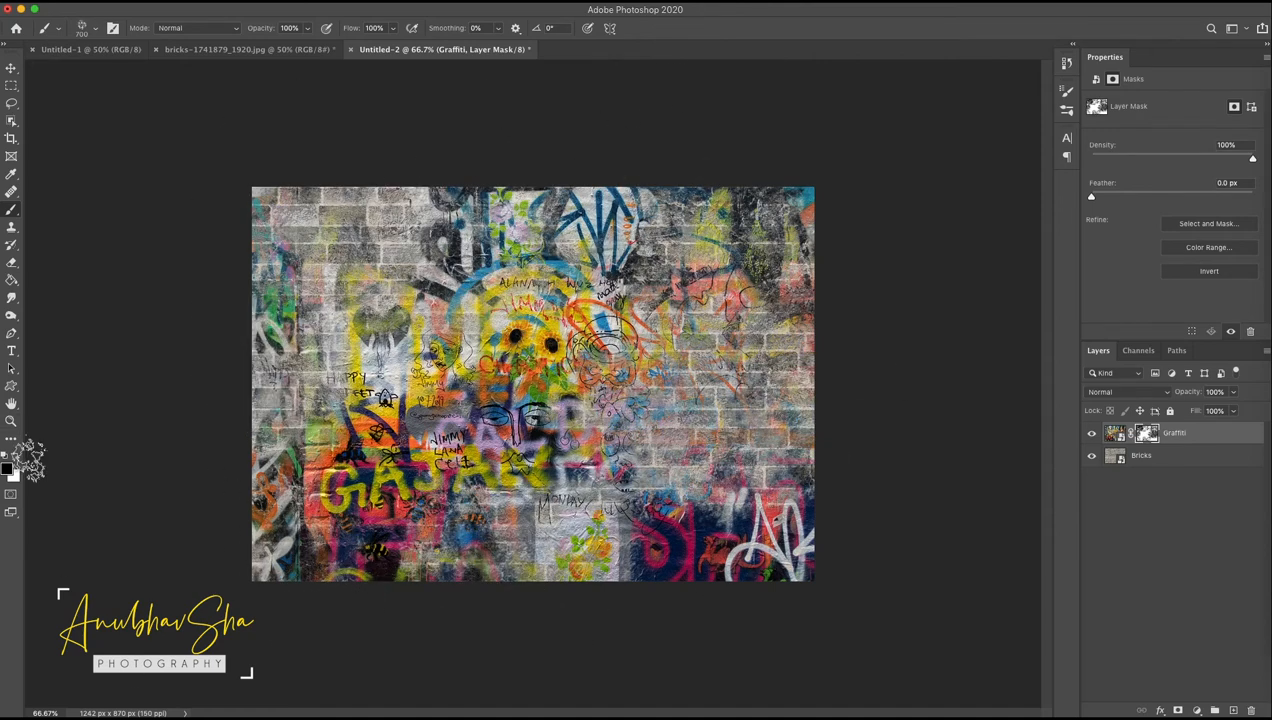
Stamp white on the Graffiti mask to bring back some graffiti in the upper-right part of the wall.
{"action": "key", "text": "x"}
{"action": "left_click", "coordinate": [745, 315]}
{"action": "key", "text": "v"}
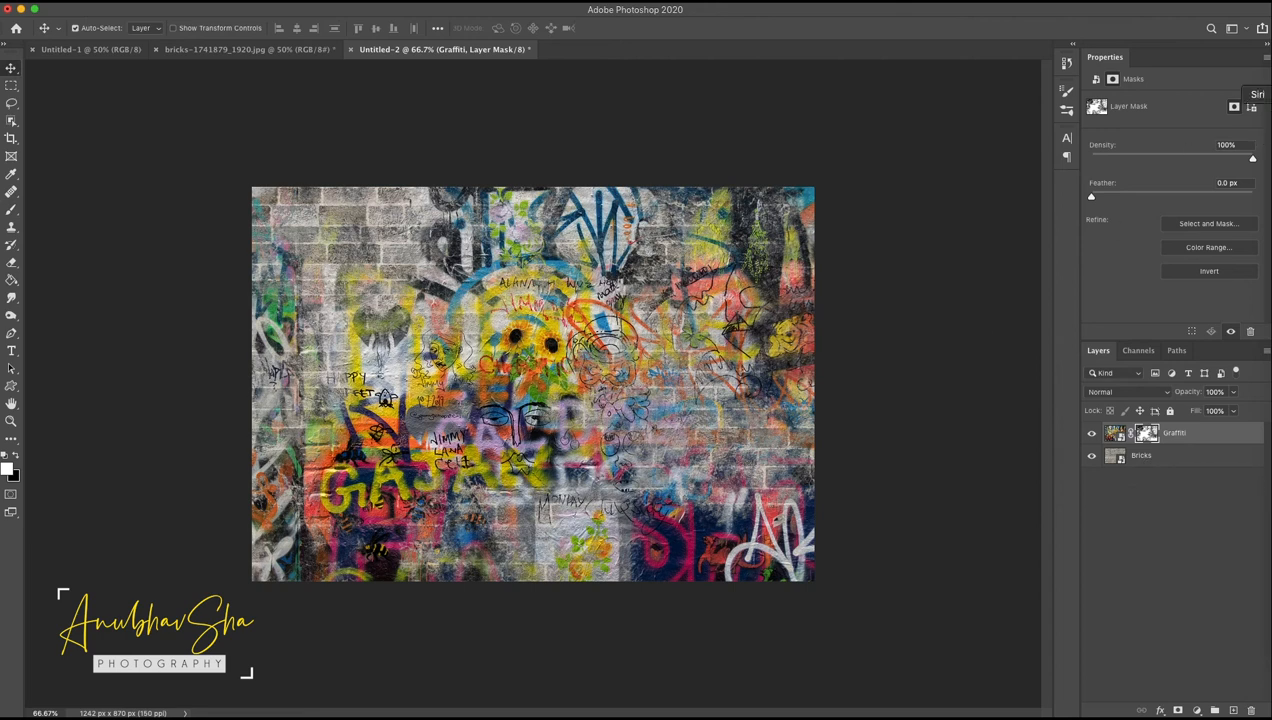
Place the portrait photo of the woman in the hat centred on the canvas at full canvas height.
{"action": "left_click_drag", "start_coordinate": [228, 300], "coordinate": [530, 372]}
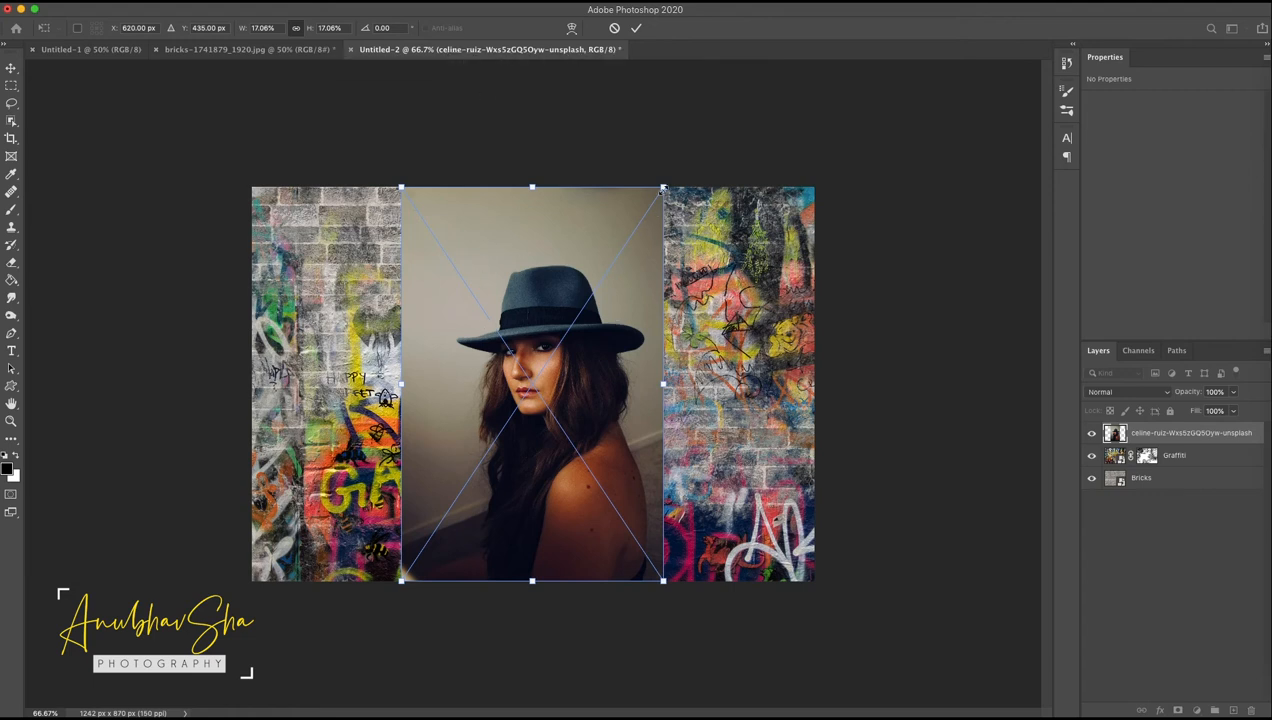
{"action": "key", "text": "Return"}
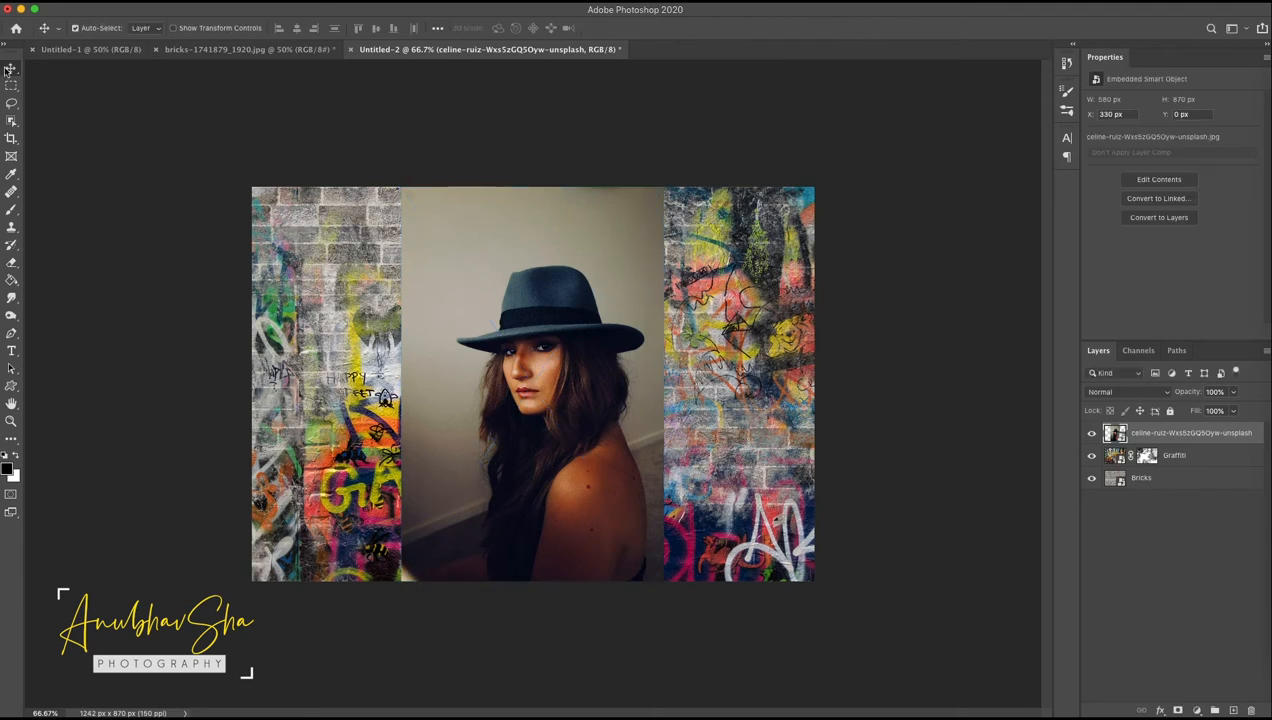
Quick-select the woman's hat, face and hair and output the selection from Select and Mask as New Layer with Layer Mask.
{"action": "left_click", "coordinate": [12, 121]}
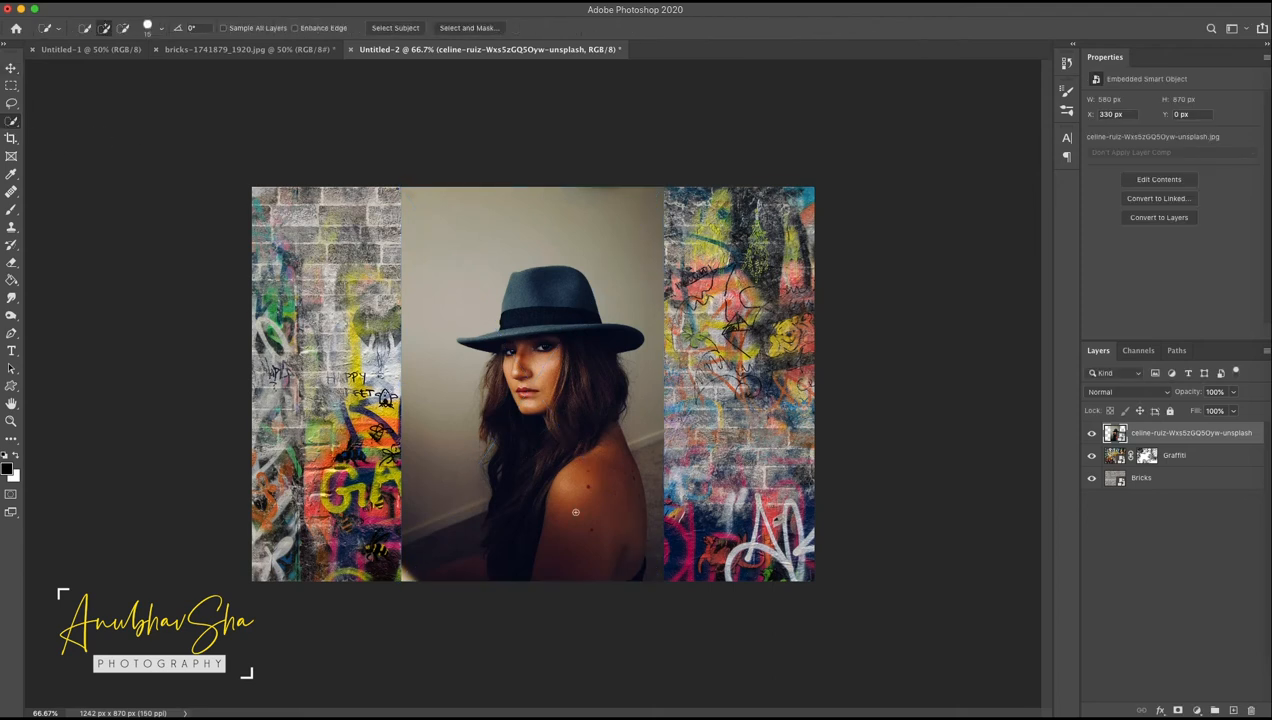
{"action": "mouse_move", "coordinate": [531, 457]}
{"action": "left_mouse_down"}
{"action": "mouse_move", "coordinate": [497, 369]}
{"action": "mouse_move", "coordinate": [468, 344]}
{"action": "mouse_move", "coordinate": [519, 325]}
{"action": "mouse_move", "coordinate": [520, 302]}
{"action": "mouse_move", "coordinate": [600, 347]}
{"action": "mouse_move", "coordinate": [616, 427]}
{"action": "mouse_move", "coordinate": [495, 389]}
{"action": "left_mouse_up"}
{"action": "left_click", "coordinate": [455, 28]}
{"action": "left_click", "coordinate": [1178, 664]}
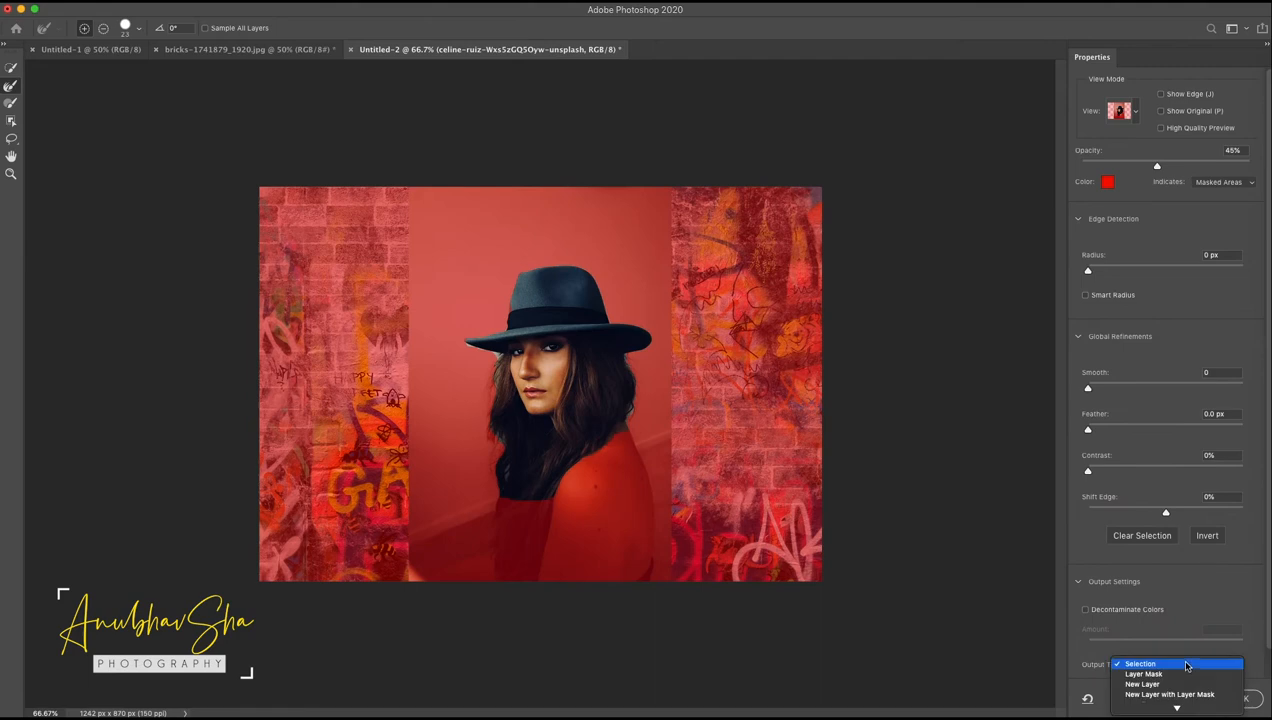
{"action": "left_click", "coordinate": [1166, 694]}
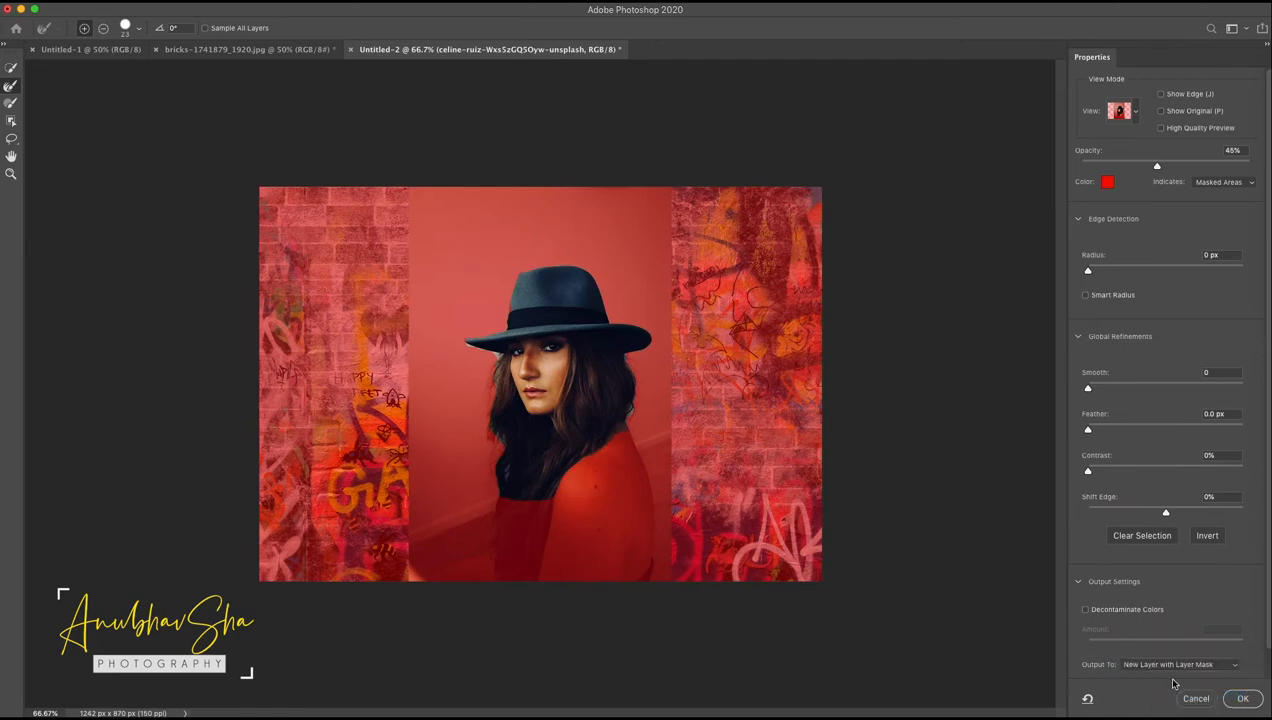
{"action": "left_click", "coordinate": [1243, 698]}
Move the original portrait layer to the bottom of the layer stack, keeping it hidden.
{"action": "left_click_drag", "start_coordinate": [1140, 455], "coordinate": [1140, 515]}
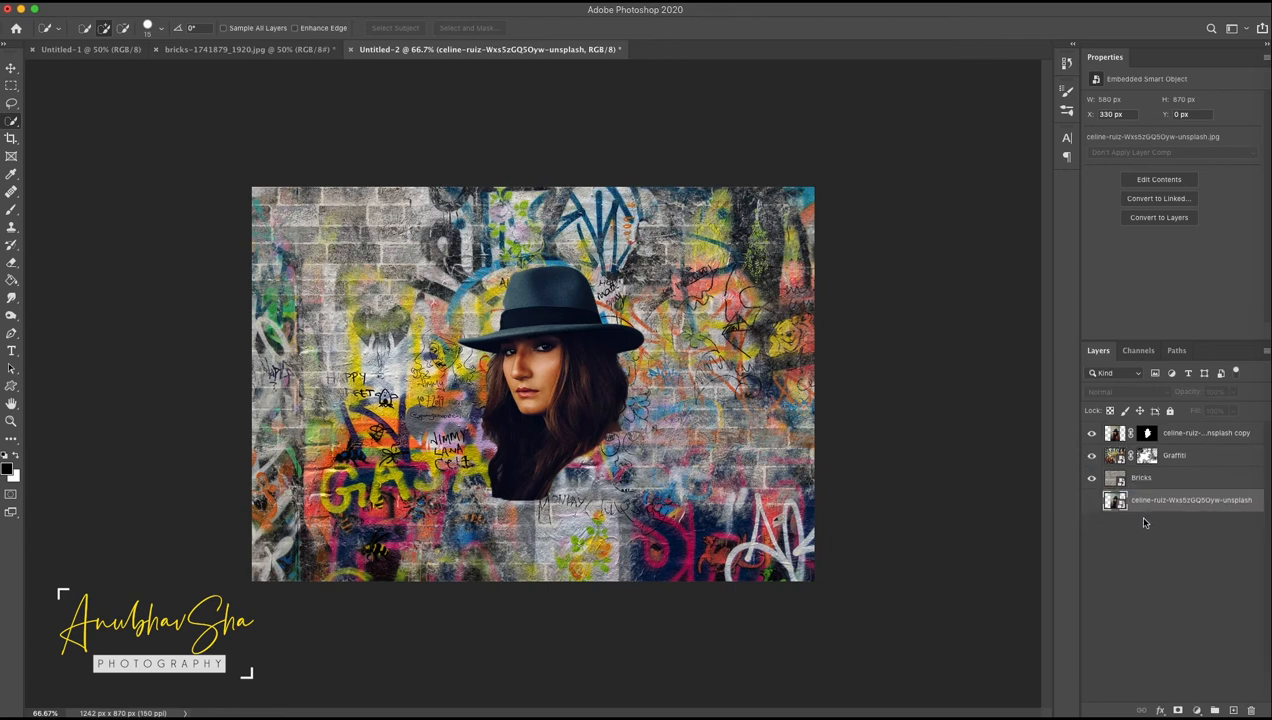
{"action": "left_click", "coordinate": [1091, 503]}
{"action": "left_click", "coordinate": [1091, 503]}
Scale the masked portrait cutout up to about 149% and reposition it near the middle of the wall.
{"action": "left_click", "coordinate": [1108, 436]}
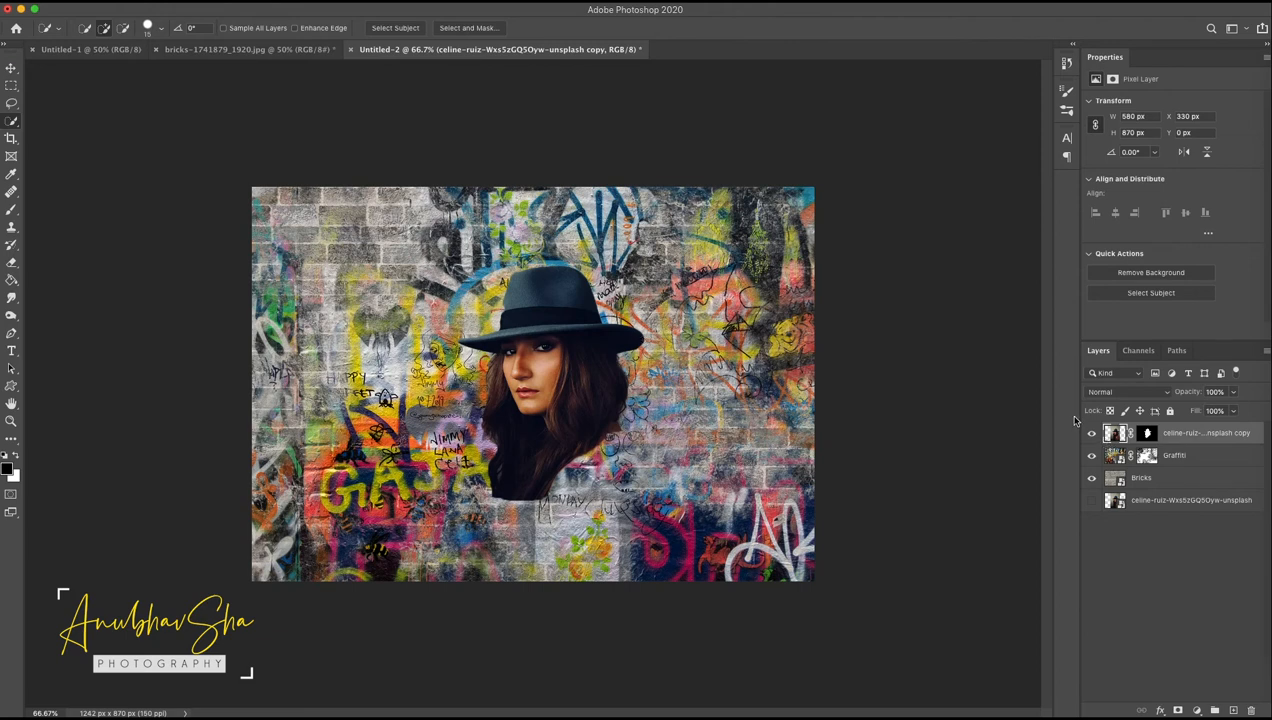
{"action": "key", "text": "ctrl+t"}
{"action": "left_click_drag", "start_coordinate": [401, 582], "coordinate": [308, 684]}
{"action": "left_click_drag", "start_coordinate": [562, 357], "coordinate": [583, 358]}
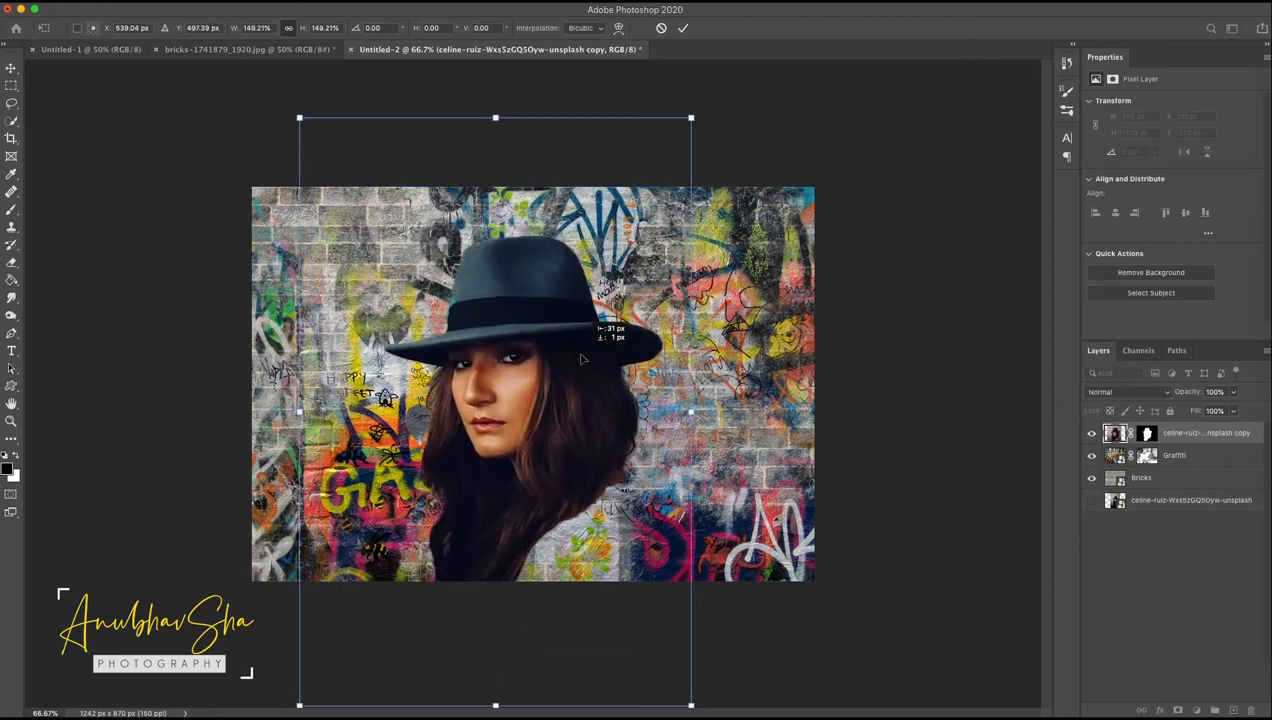
{"action": "key", "text": "Return"}
Apply the layer mask of the portrait cutout and briefly view that layer on its own.
{"action": "left_click", "coordinate": [1147, 434]}
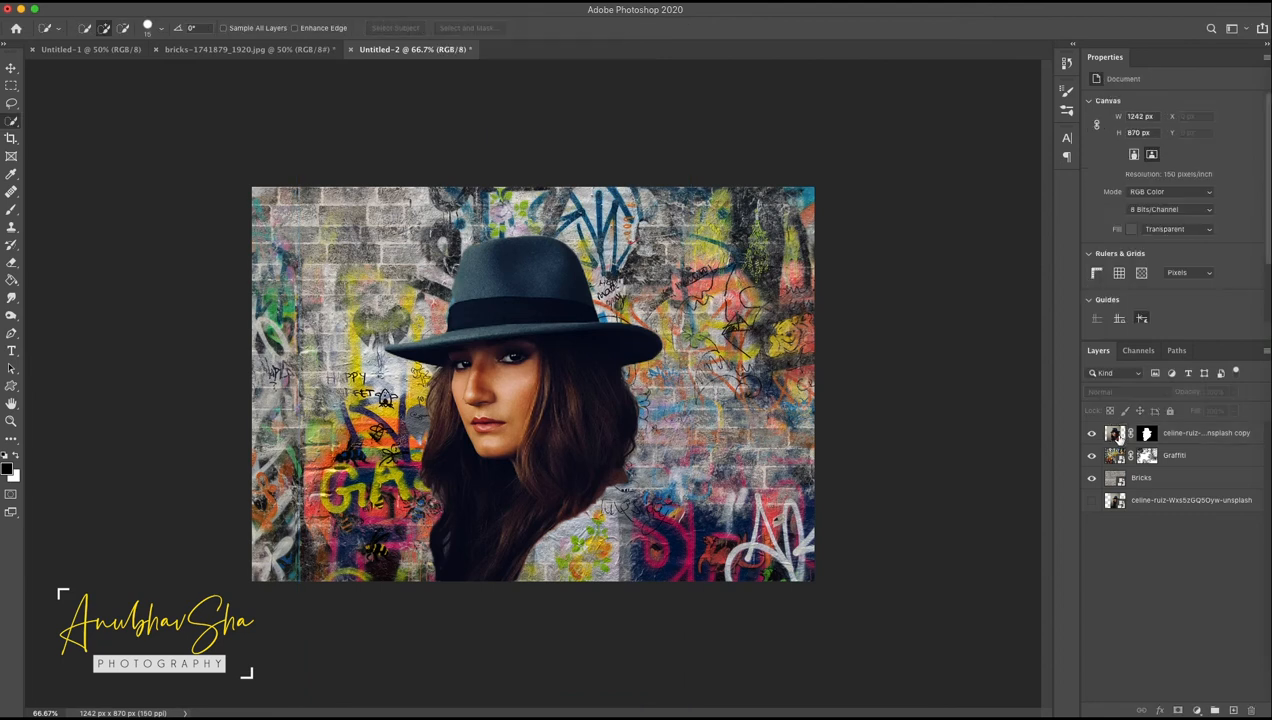
{"action": "right_click", "coordinate": [1148, 435]}
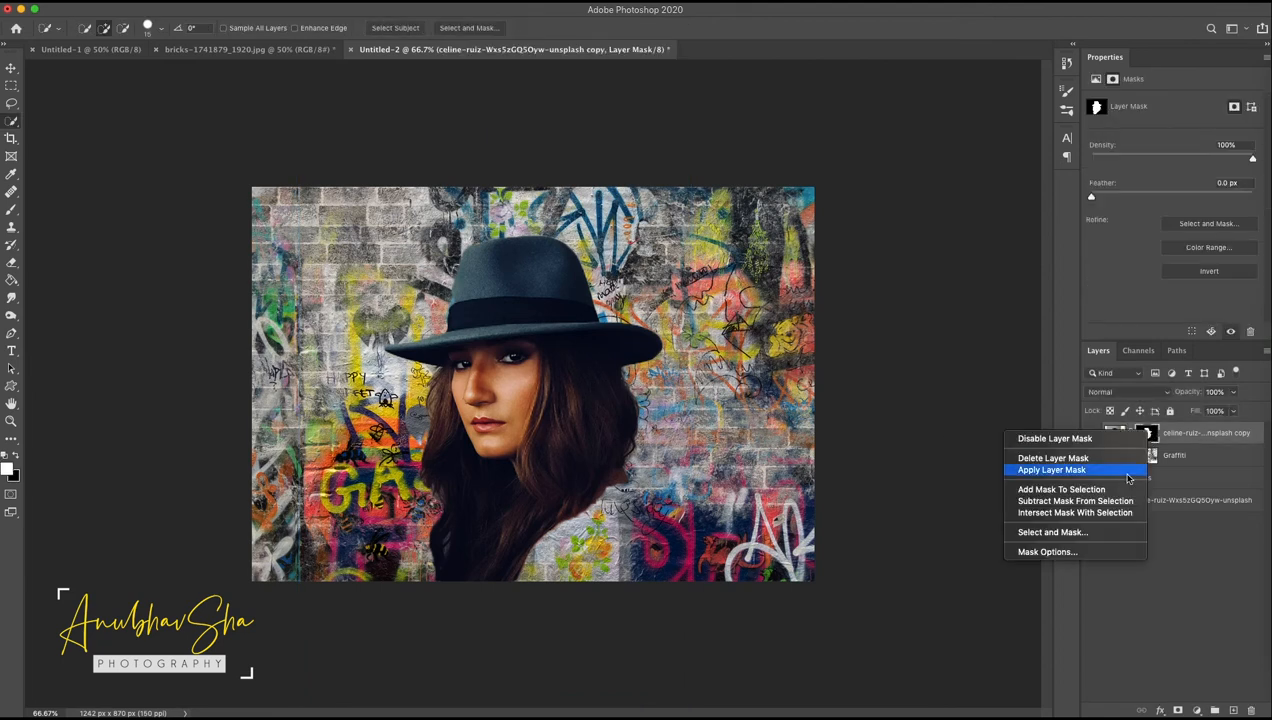
{"action": "left_click", "coordinate": [1063, 471]}
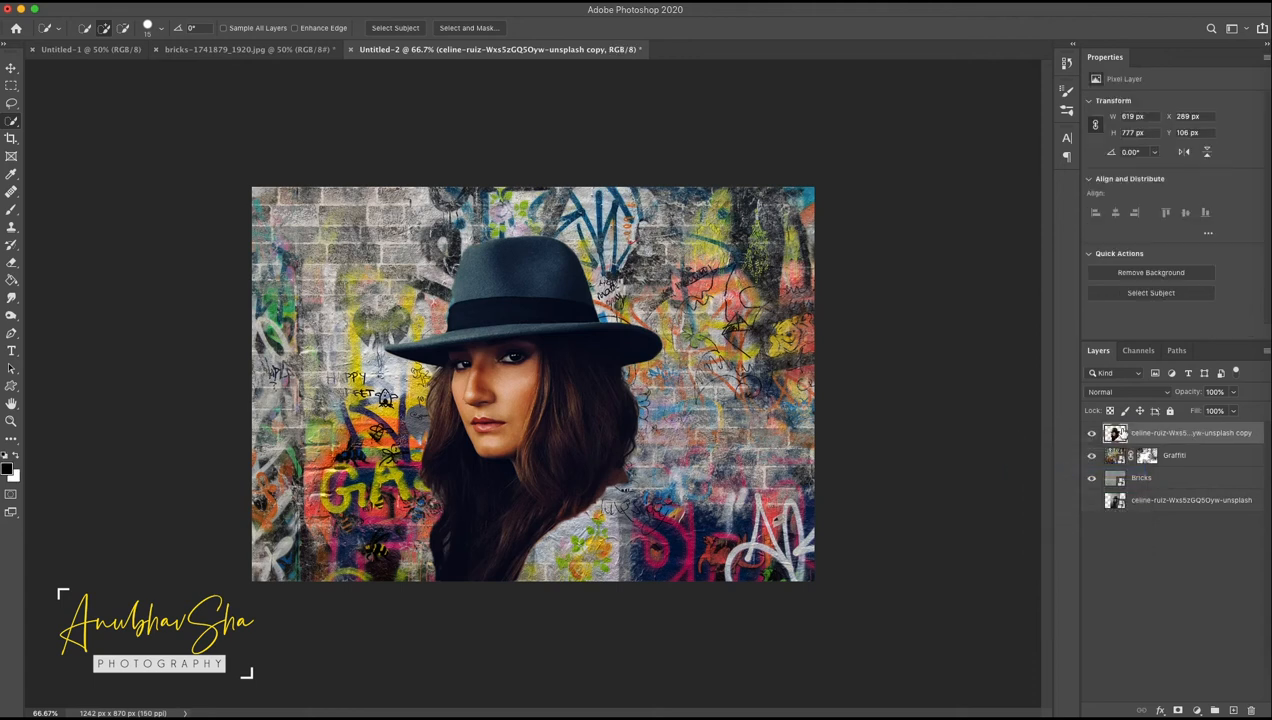
{"action": "left_click", "coordinate": [1092, 436], "text": "alt"}
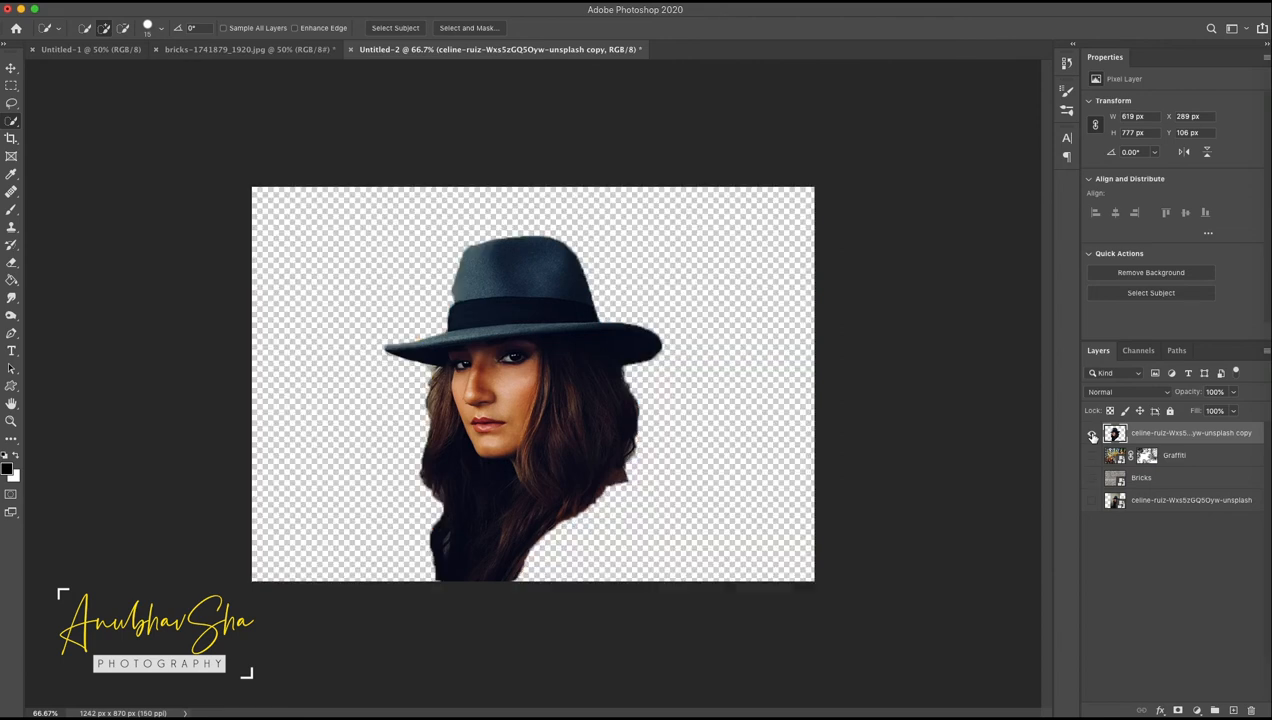
{"action": "left_click", "coordinate": [1092, 436], "text": "alt"}
Rename the portrait cutout layer as Model 1.
{"action": "double_click", "coordinate": [1175, 434]}
{"action": "type", "text": "Model"}
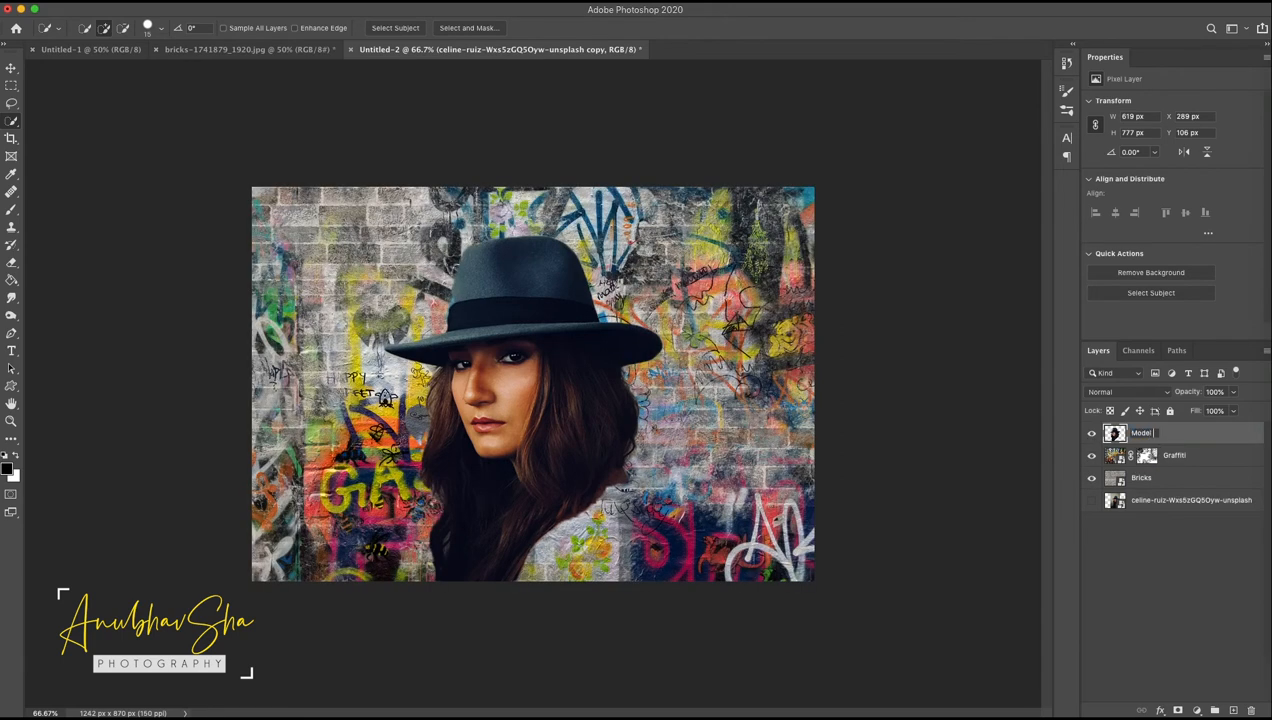
{"action": "type", "text": " 1"}
{"action": "key", "text": "Return"}
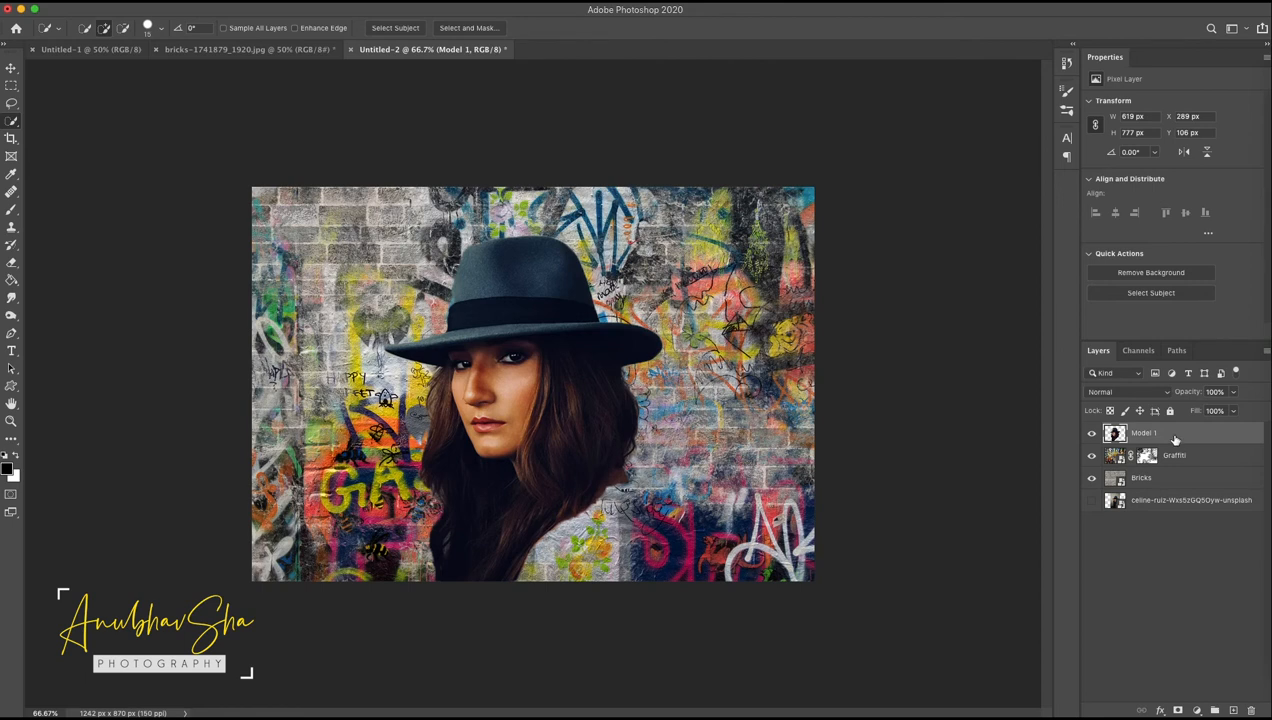
Duplicate the Model 1 layer as Model 2 and select the original Model 1 layer.
{"action": "key", "text": "super+j"}
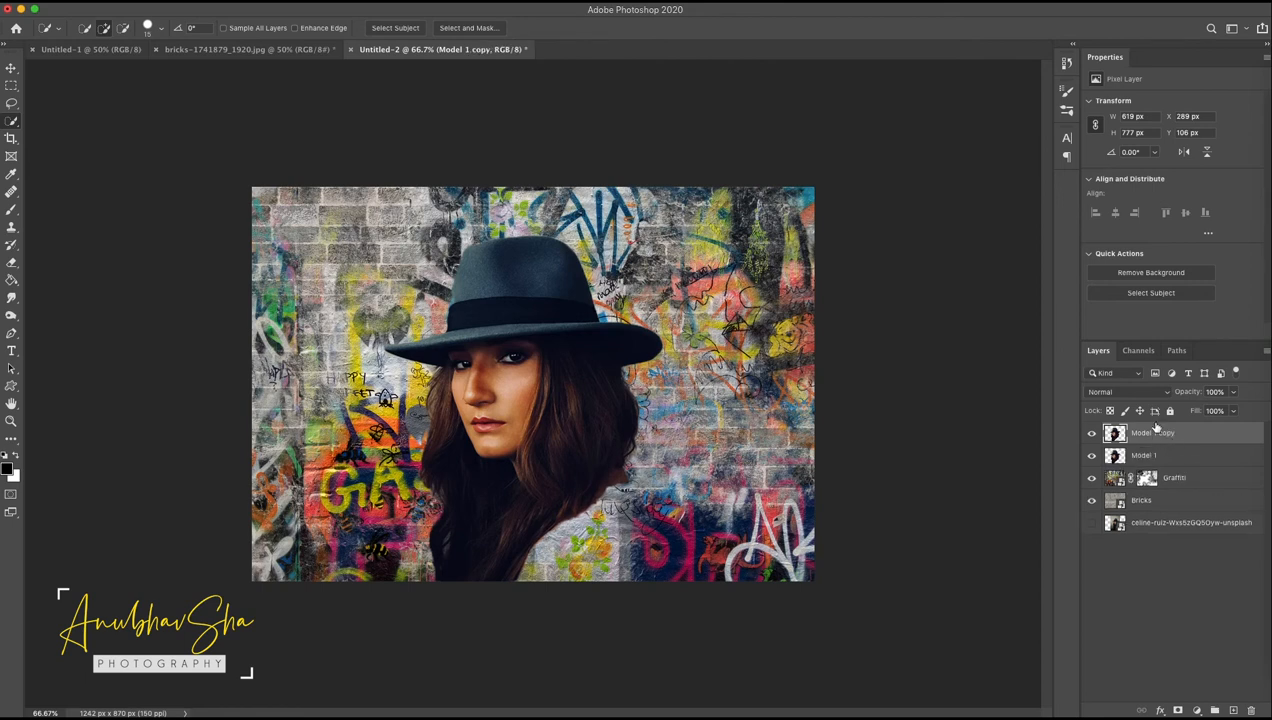
{"action": "double_click", "coordinate": [1155, 426]}
{"action": "key", "text": "Escape"}
{"action": "double_click", "coordinate": [1153, 432]}
{"action": "key", "text": "Right"}
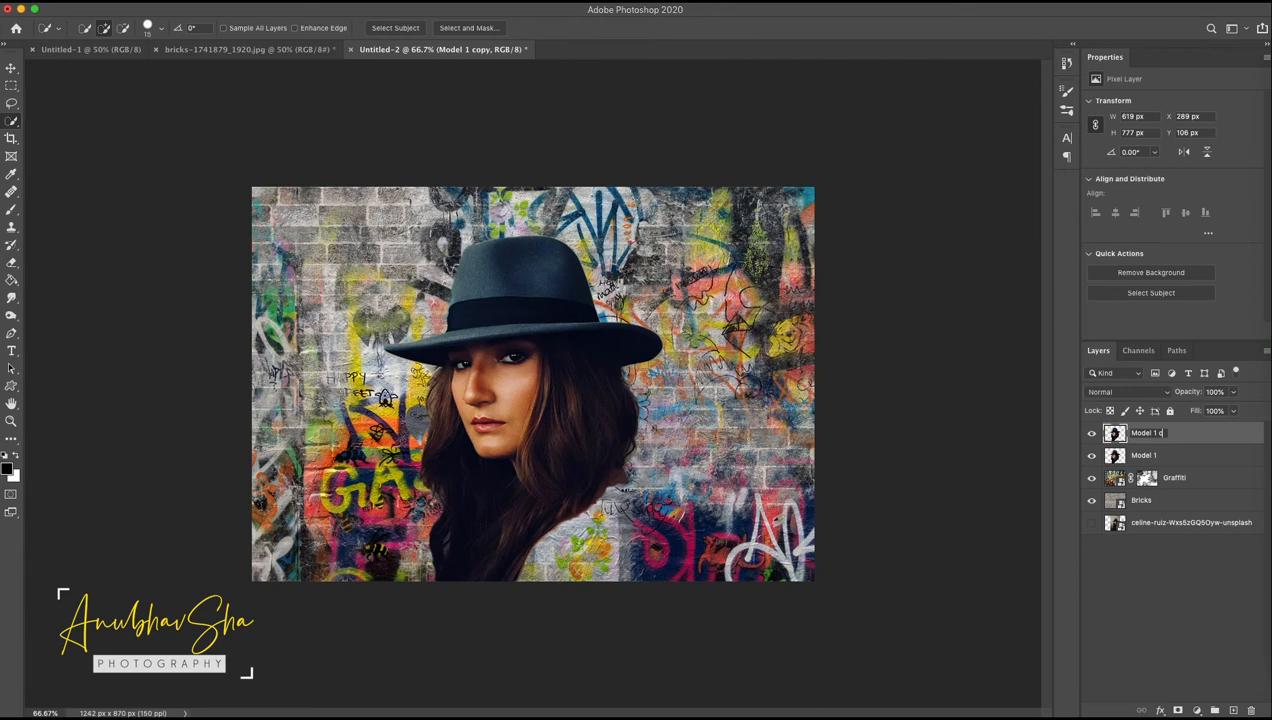
{"action": "type", "text": "2"}
{"action": "key", "text": "Return"}
{"action": "left_click", "coordinate": [1165, 455]}
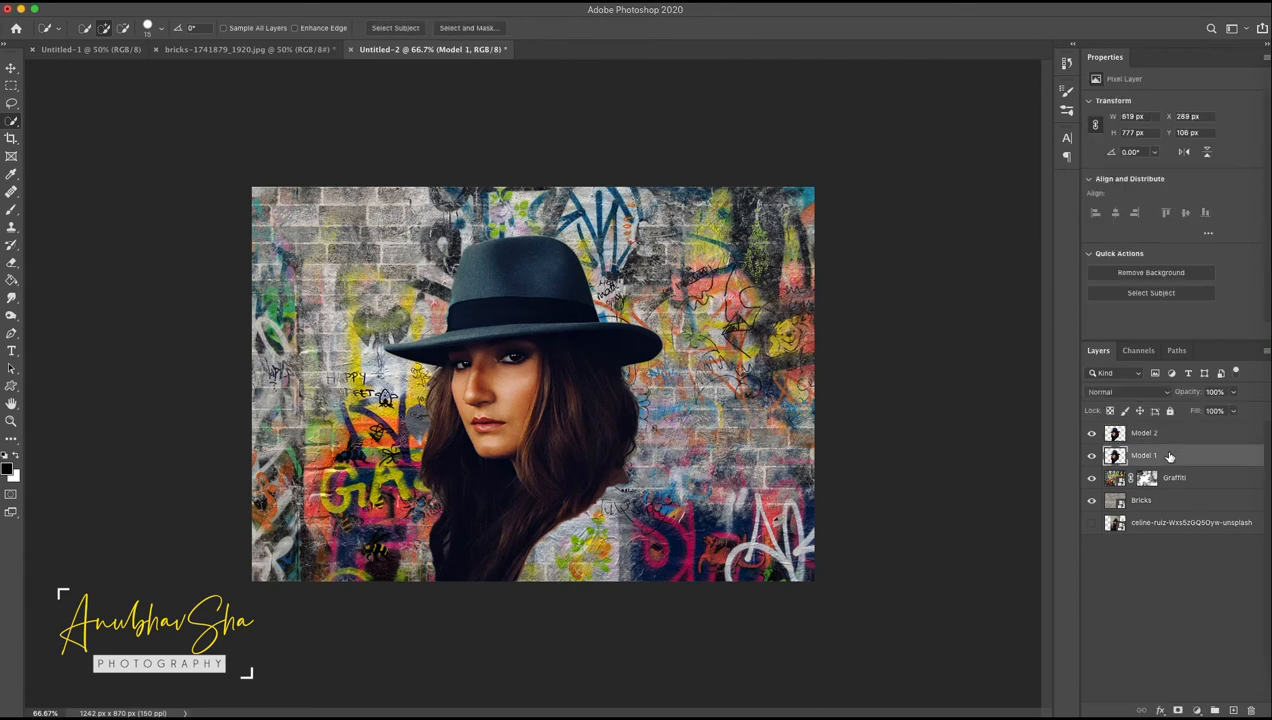
Add an 18 px solid black stroke, positioned Center, to the Model 1 layer.
{"action": "double_click", "coordinate": [1222, 458]}
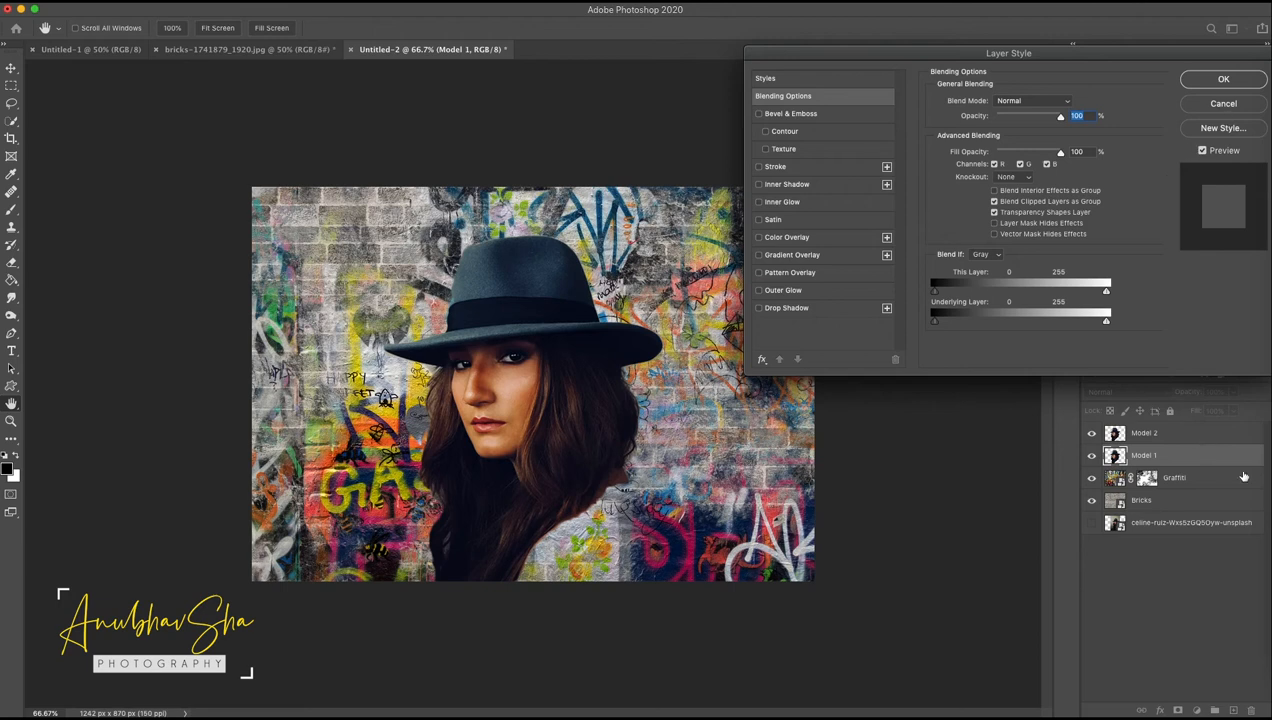
{"action": "left_click", "coordinate": [777, 168]}
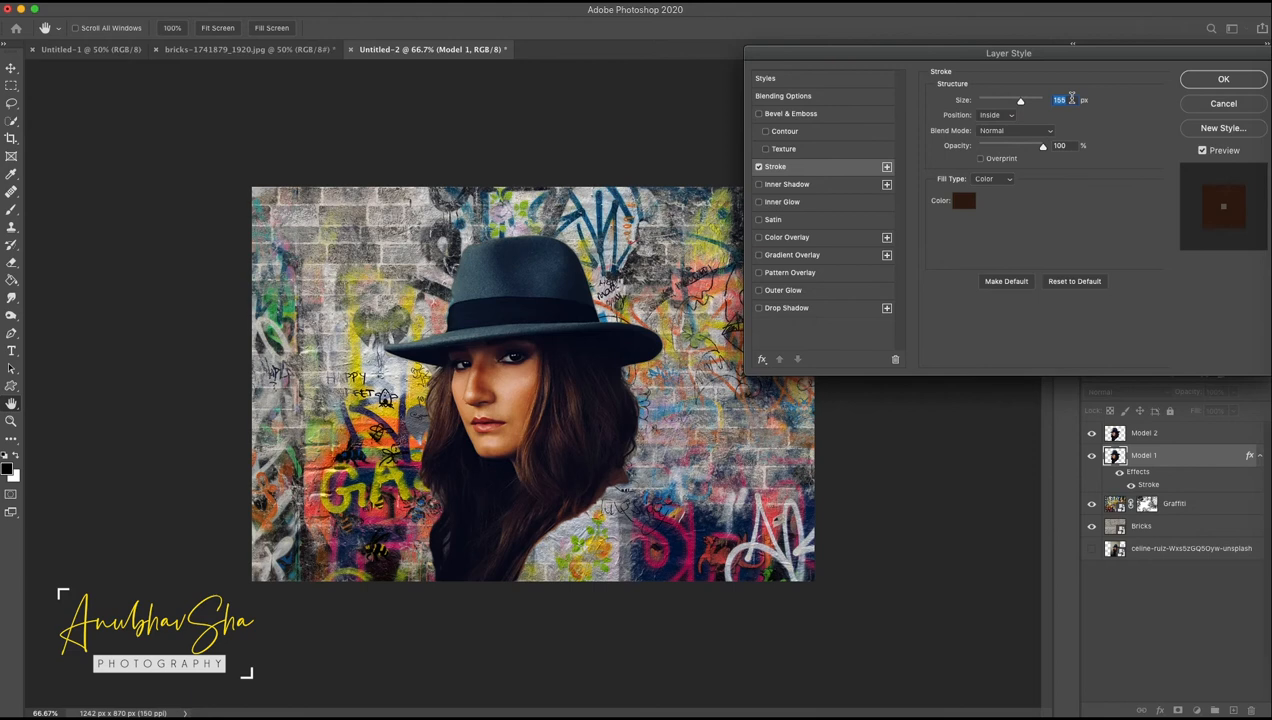
{"action": "left_click_drag", "start_coordinate": [1021, 102], "coordinate": [980, 102]}
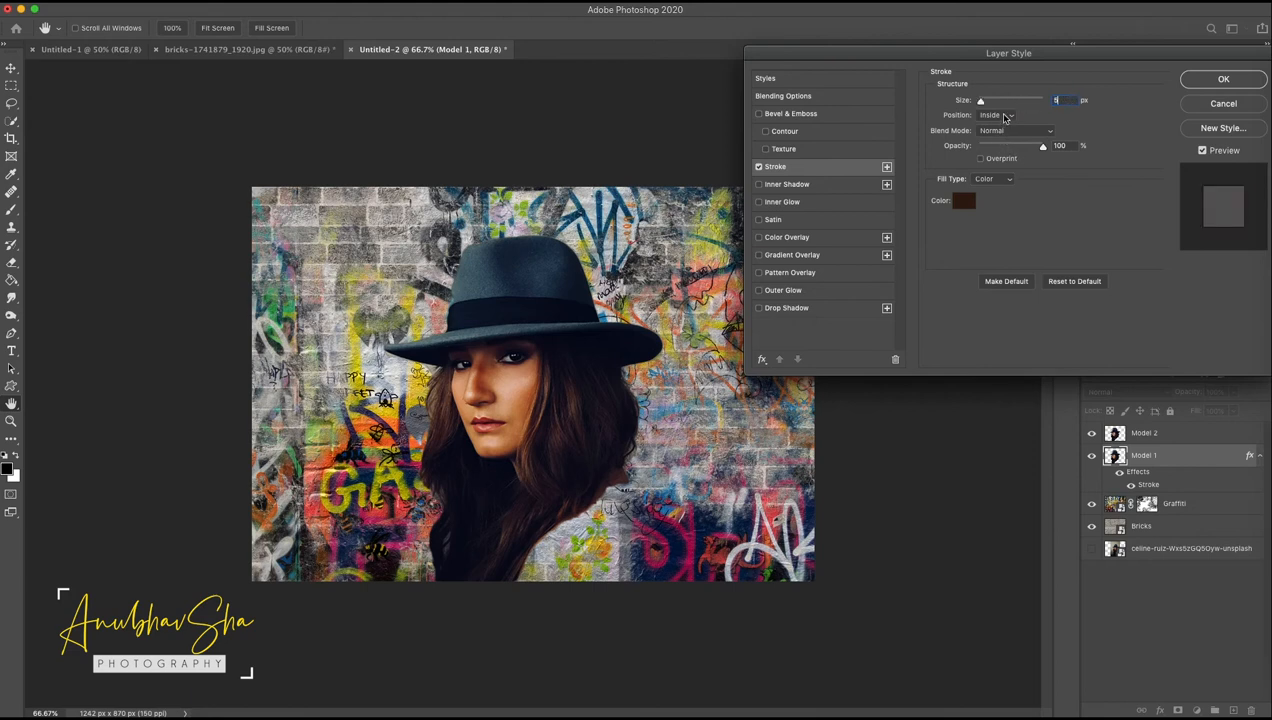
{"action": "left_click", "coordinate": [1005, 116]}
{"action": "left_click", "coordinate": [985, 131]}
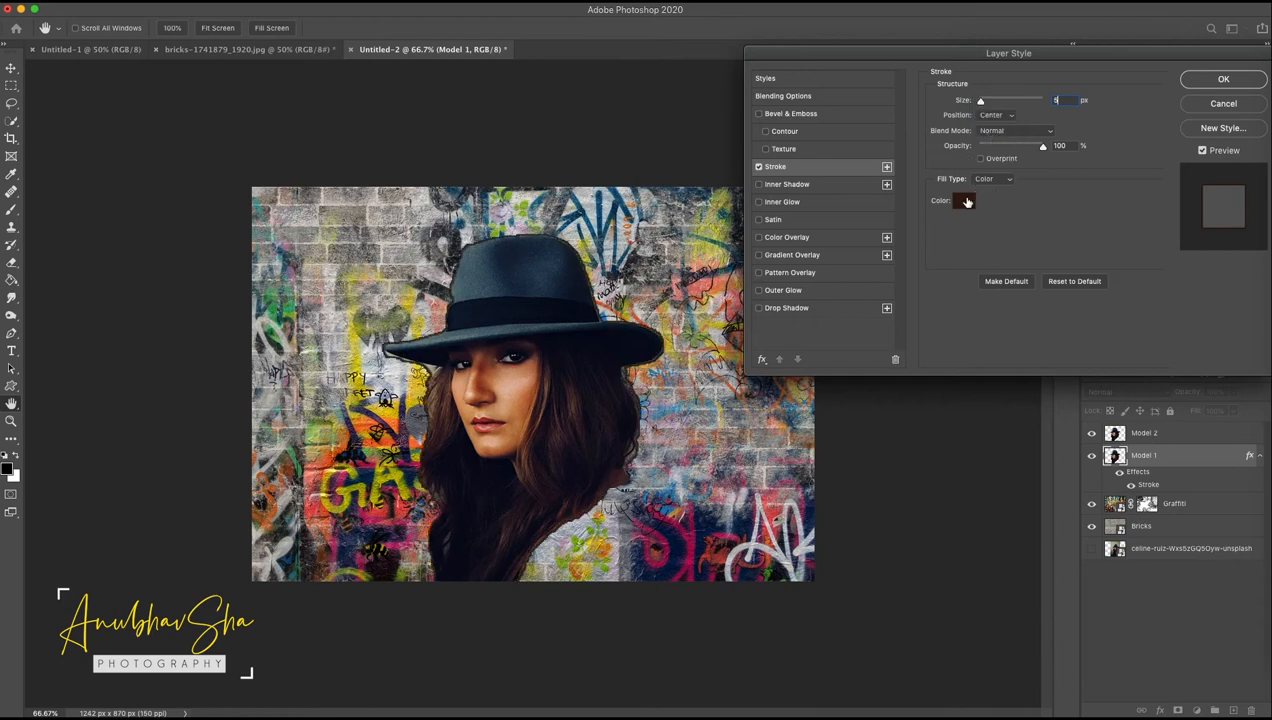
{"action": "left_click", "coordinate": [966, 201]}
{"action": "left_click_drag", "start_coordinate": [874, 396], "coordinate": [783, 538]}
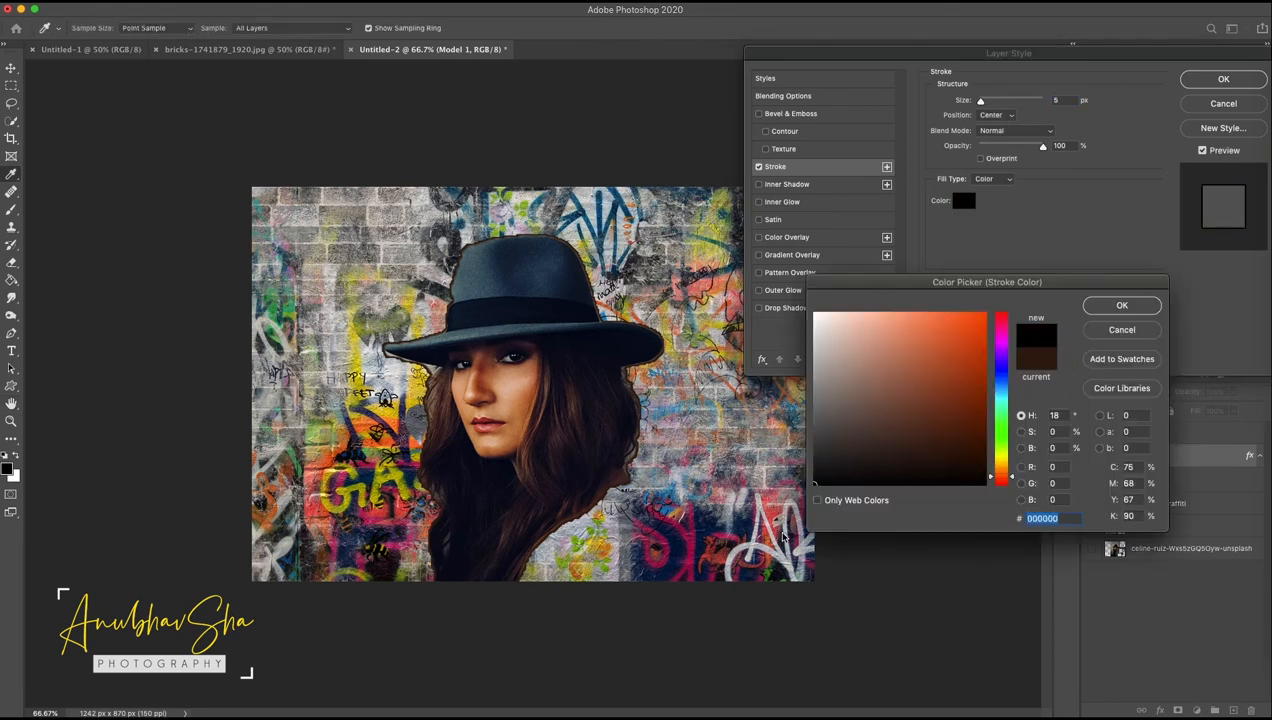
{"action": "left_click", "coordinate": [1124, 305]}
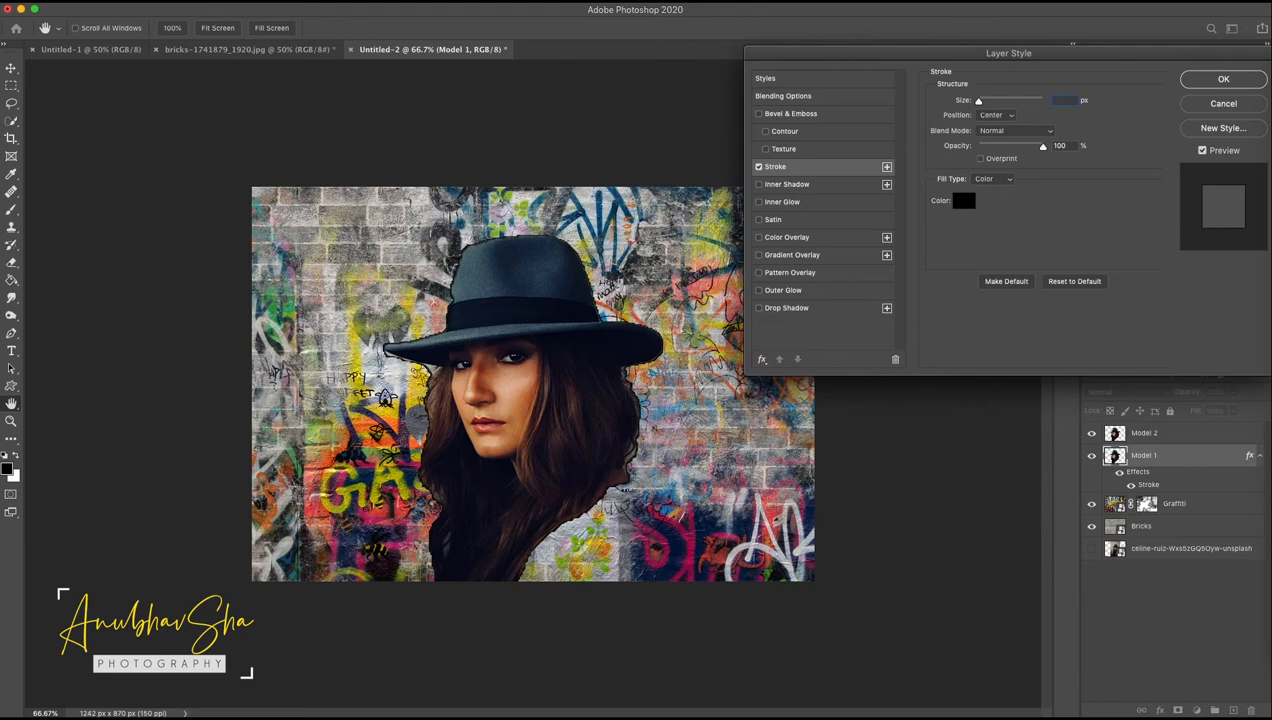
{"action": "type", "text": "18"}
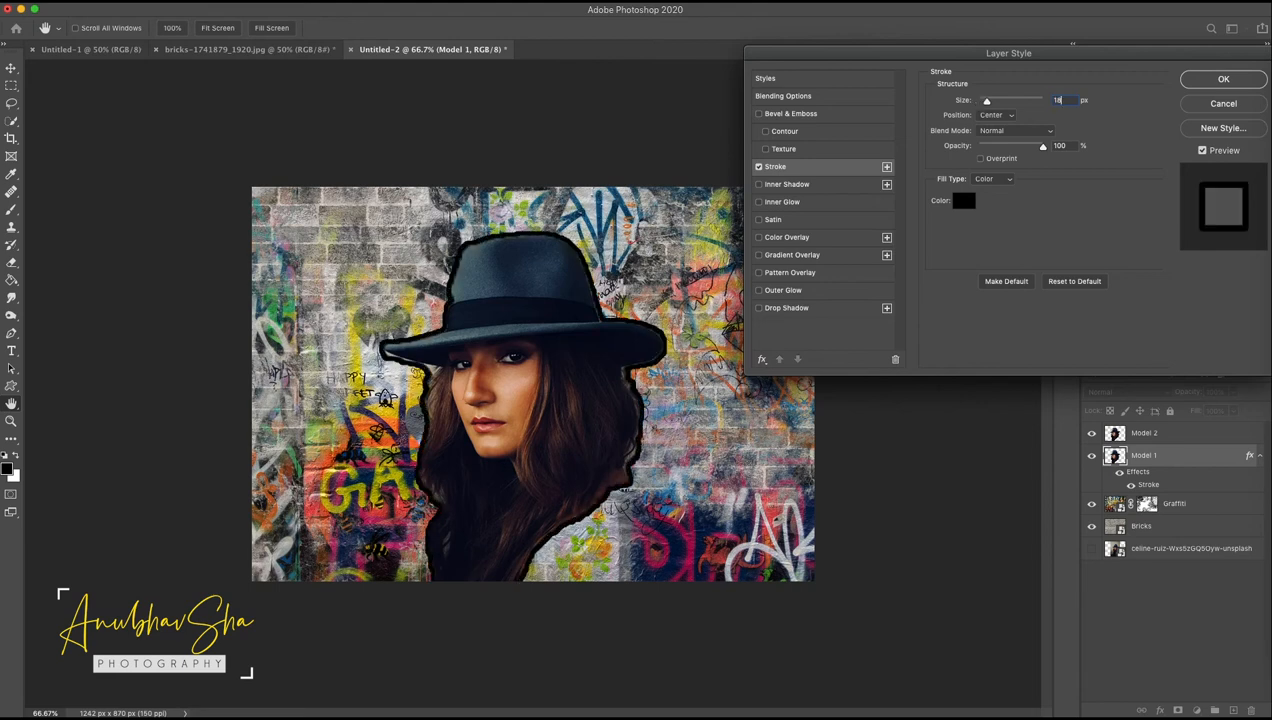
{"action": "left_click", "coordinate": [1232, 85]}
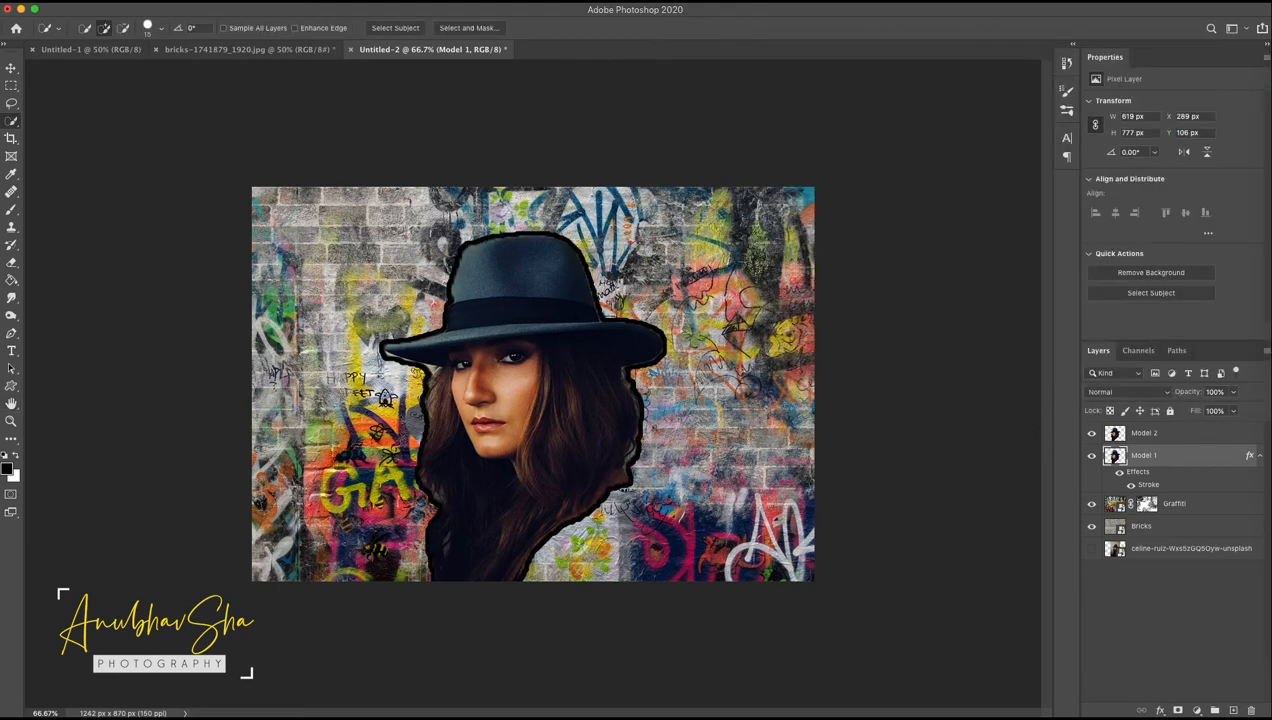
Convert Model 1 to a smart object and apply the Cutout filter with 8 levels, minimum edge simplicity and maximum edge fidelity.
{"action": "right_click", "coordinate": [1177, 459]}
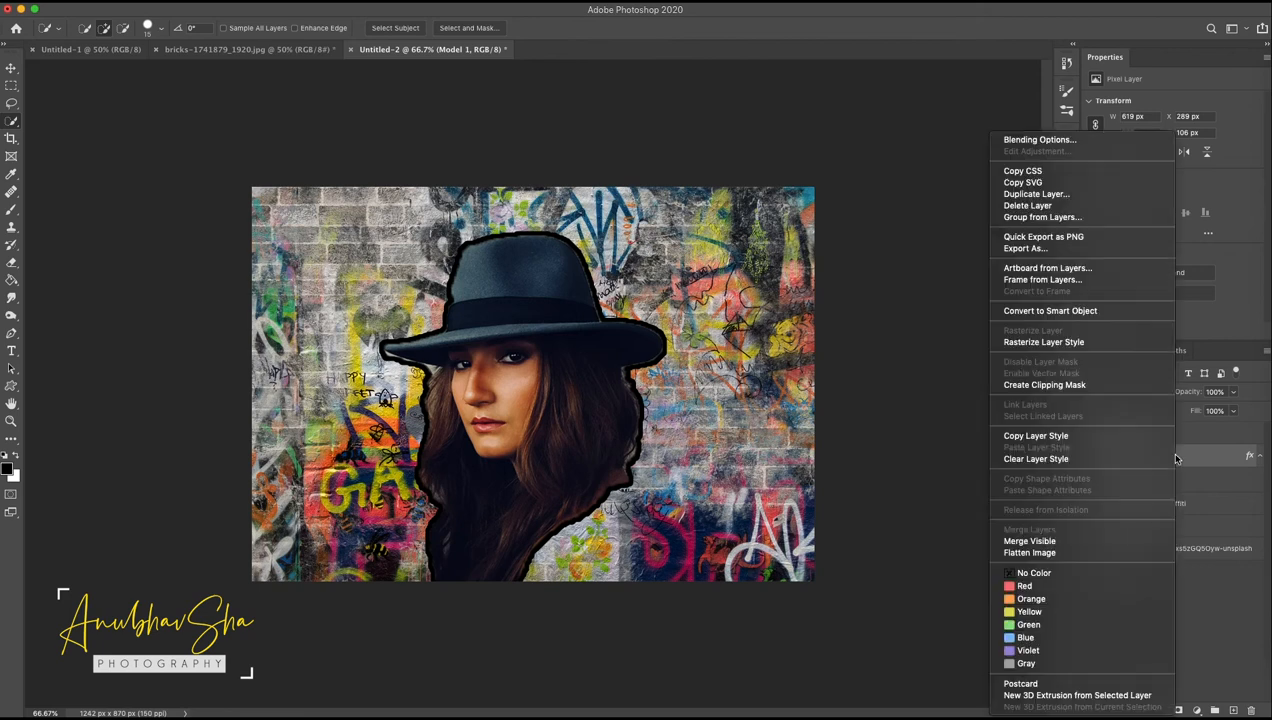
{"action": "left_click", "coordinate": [1062, 311]}
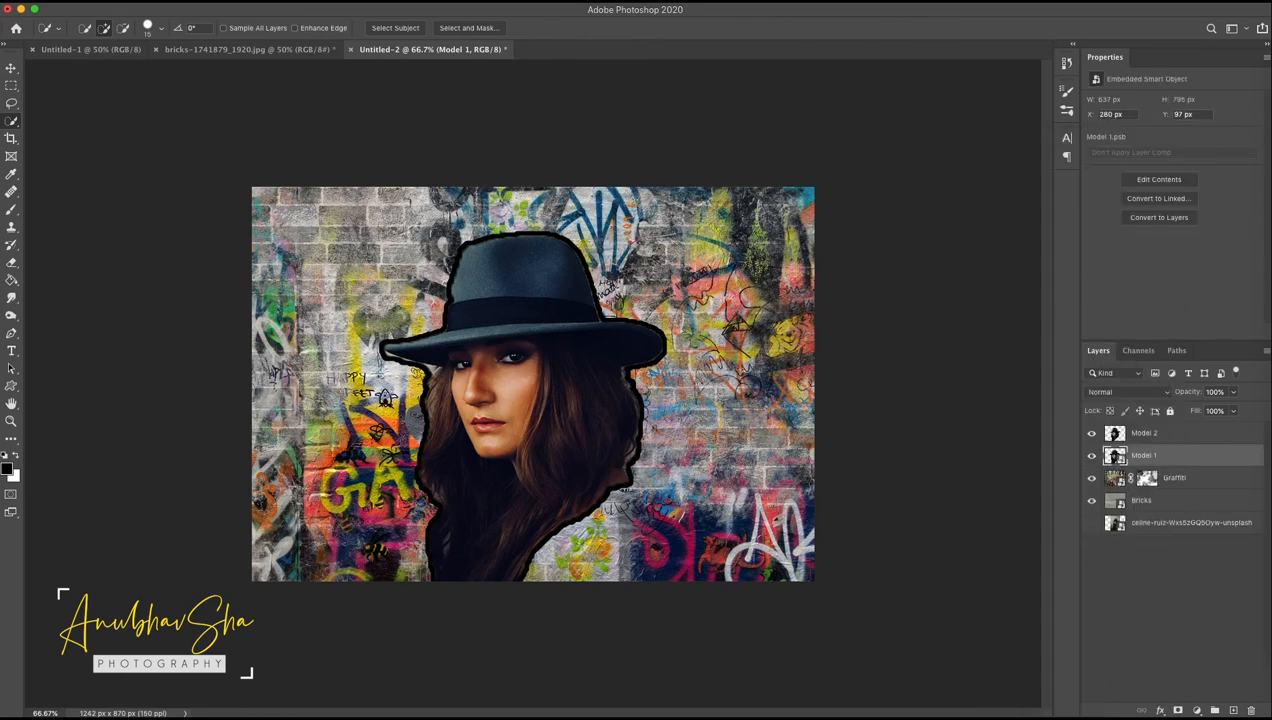
{"action": "left_click", "coordinate": [305, 2]}
{"action": "left_click", "coordinate": [330, 55]}
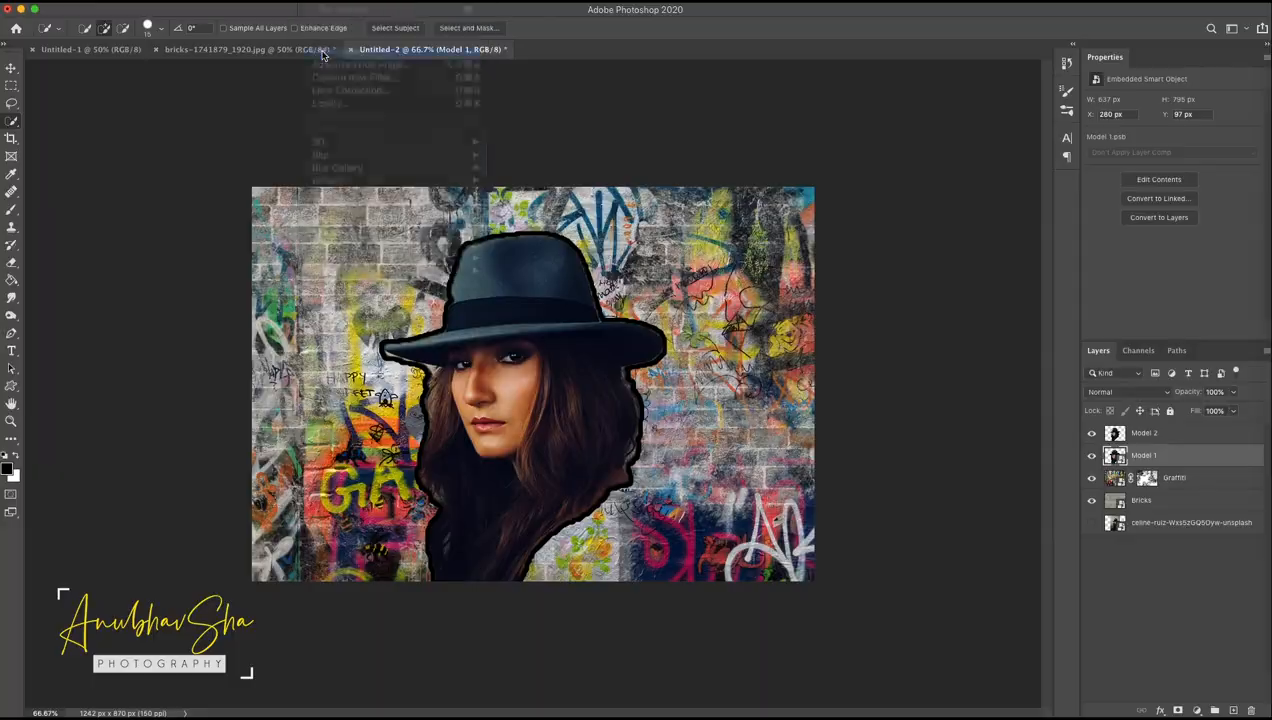
{"action": "left_click", "coordinate": [914, 31]}
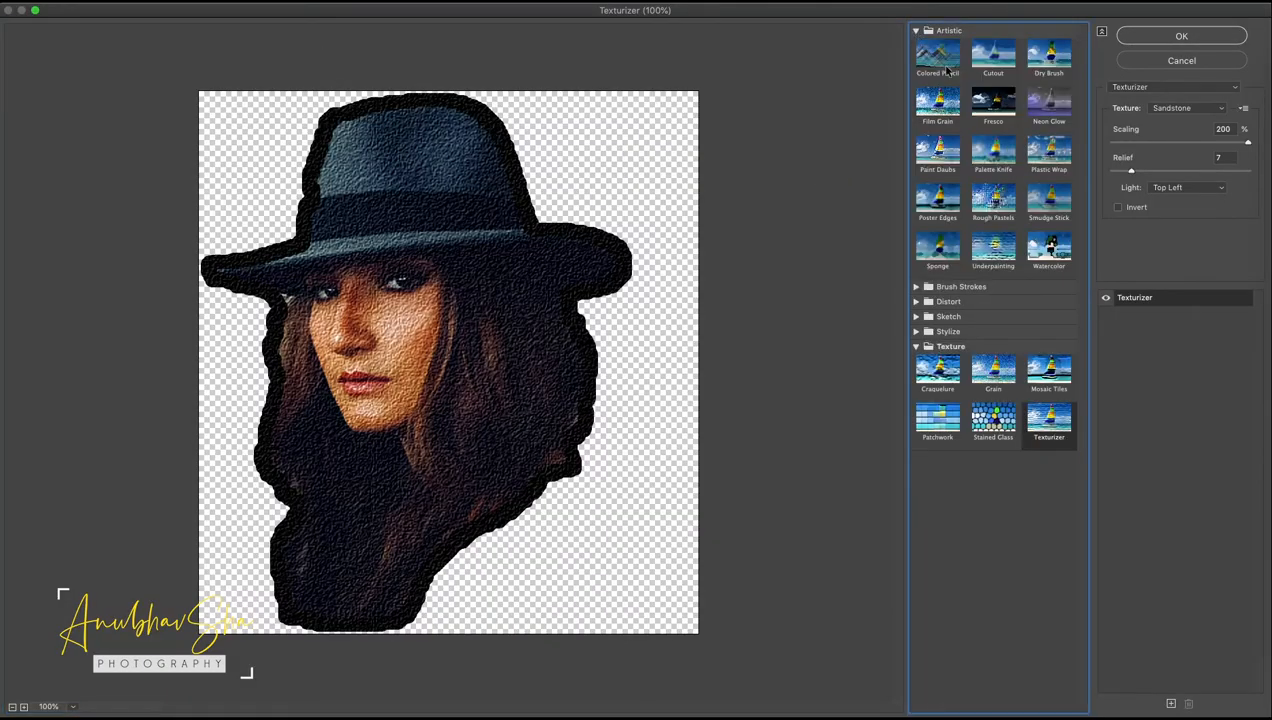
{"action": "left_click", "coordinate": [996, 63]}
{"action": "left_click", "coordinate": [1228, 107]}
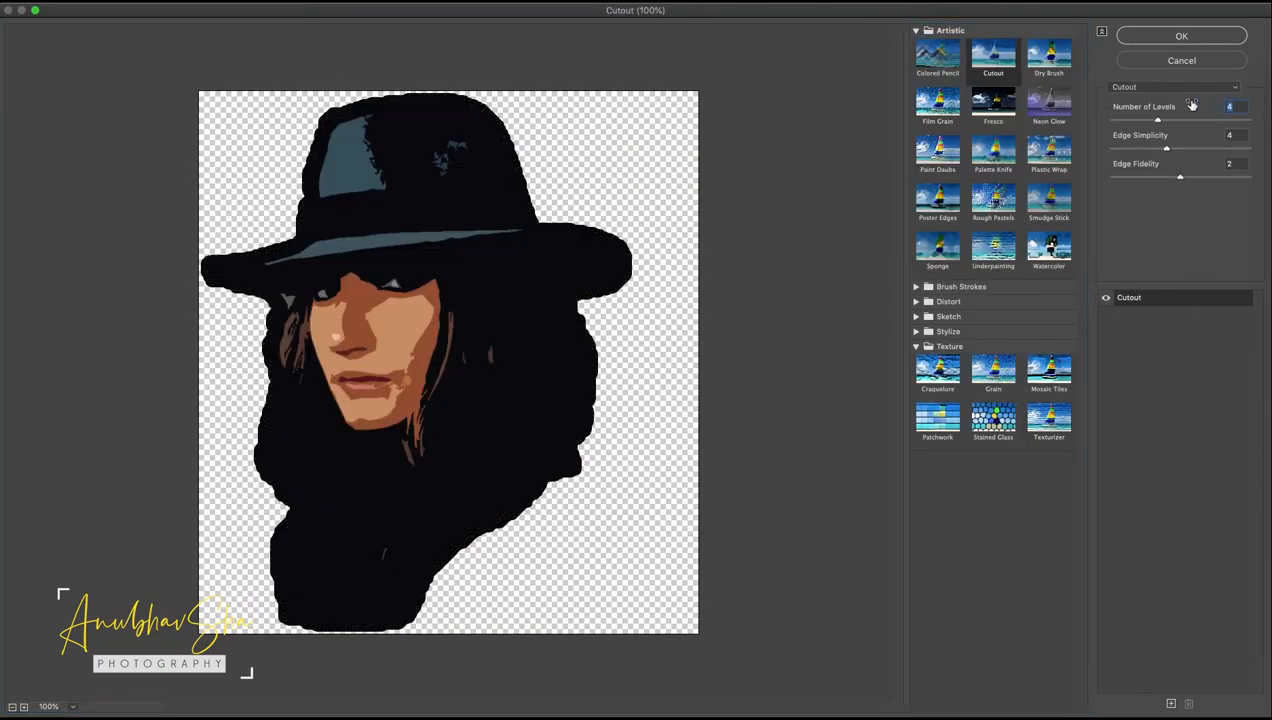
{"action": "type", "text": "8"}
{"action": "key", "text": "Tab"}
{"action": "left_click_drag", "start_coordinate": [1130, 128], "coordinate": [1111, 149]}
{"action": "left_click_drag", "start_coordinate": [1180, 177], "coordinate": [1248, 179]}
{"action": "left_click", "coordinate": [1181, 36]}
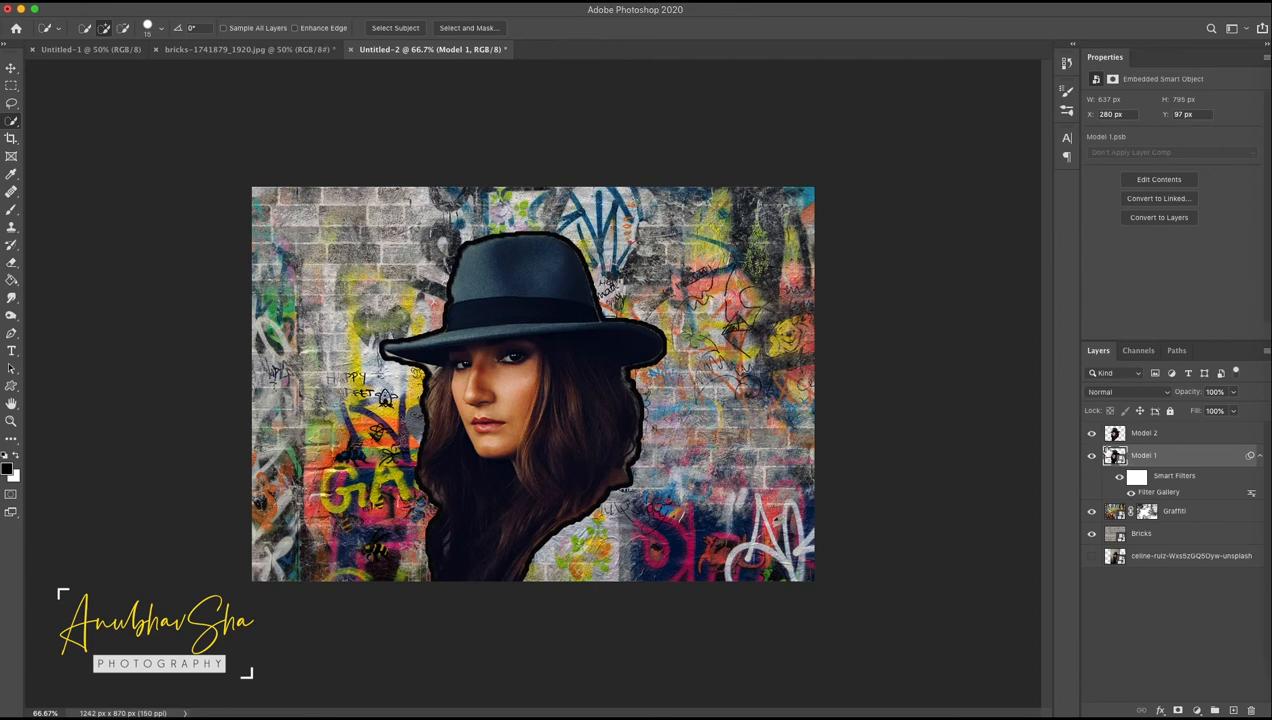
Hide the Model 2 layer and add a Posterize adjustment with 5 levels clipped to Model 1.
{"action": "left_click", "coordinate": [1091, 433]}
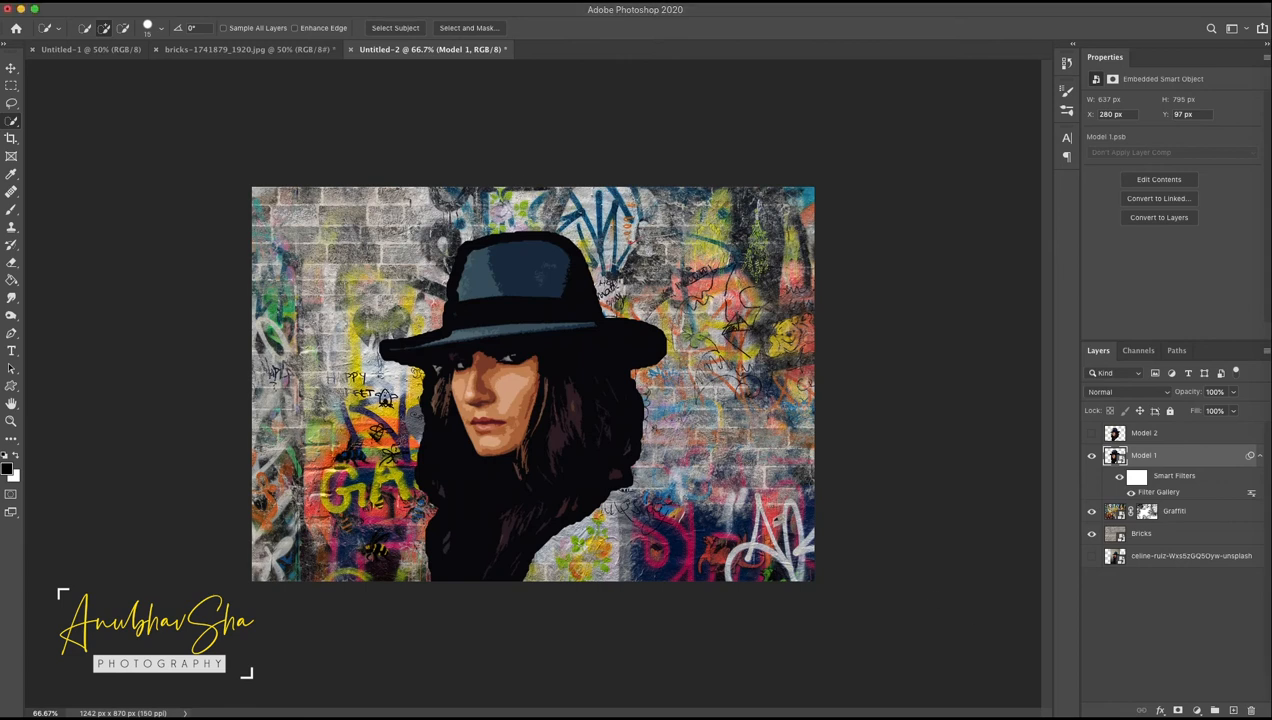
{"action": "left_click", "coordinate": [205, 9]}
{"action": "mouse_move", "coordinate": [251, 177]}
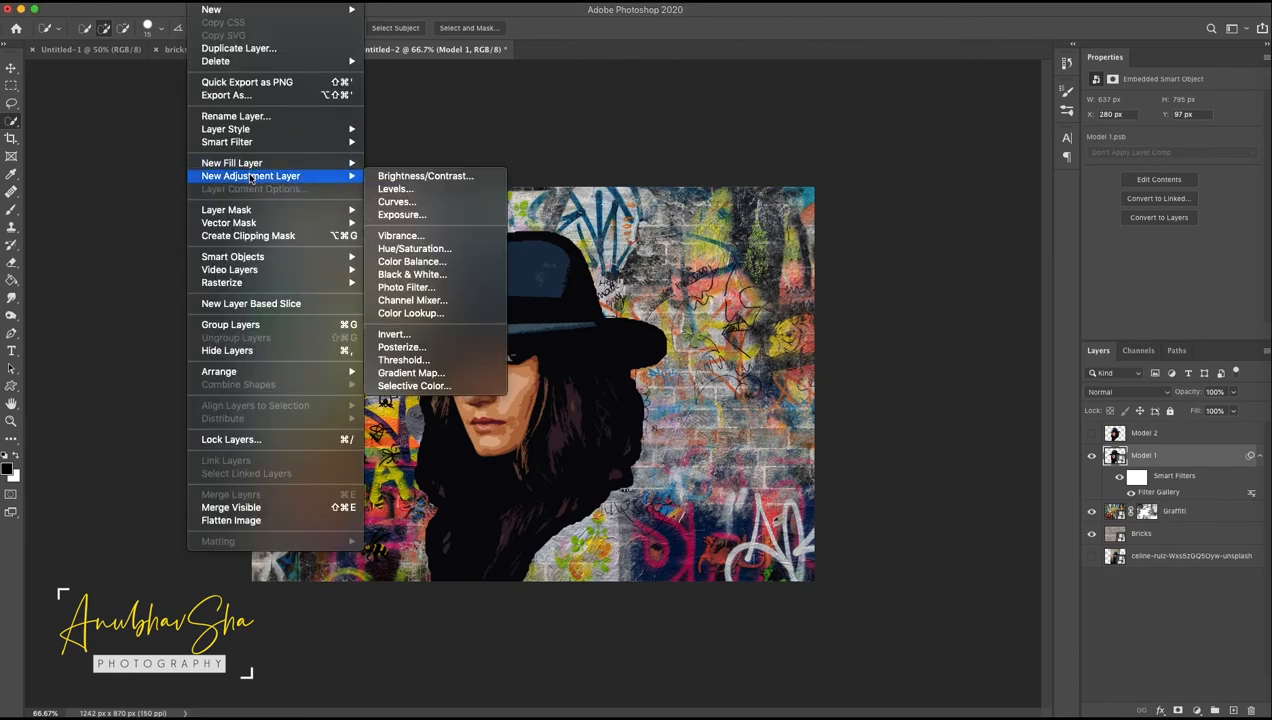
{"action": "left_click", "coordinate": [436, 355]}
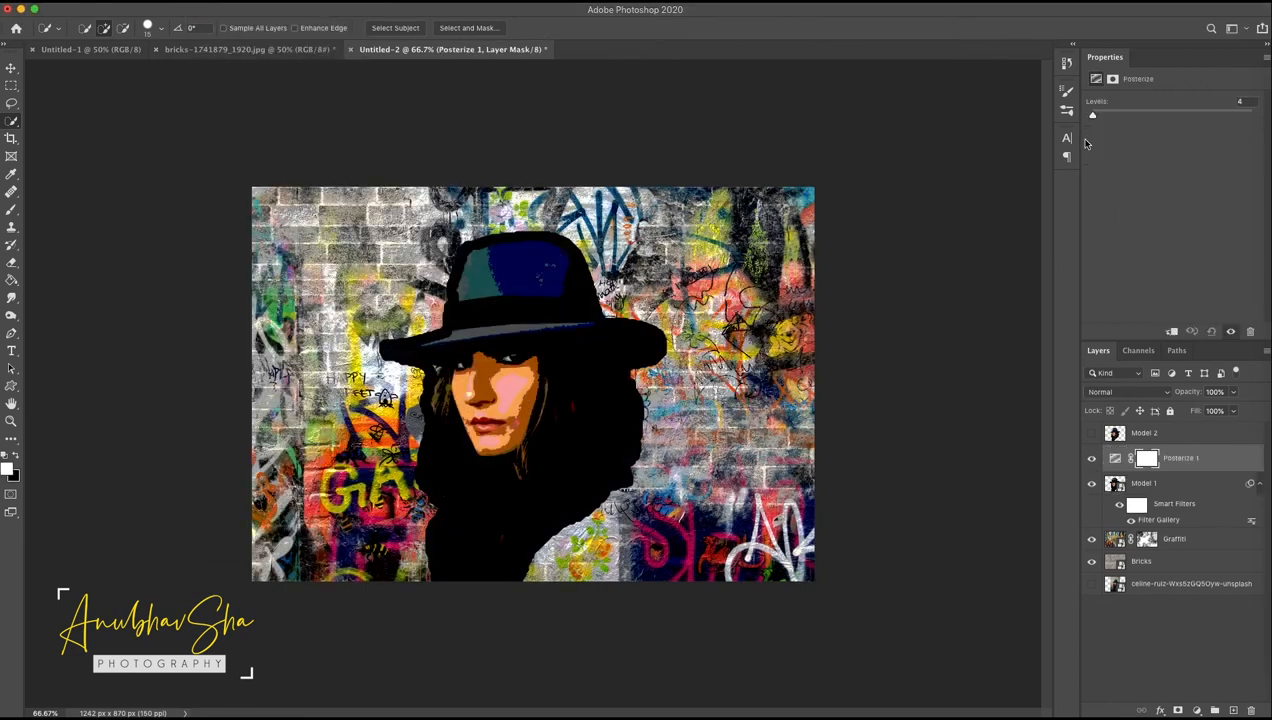
{"action": "double_click", "coordinate": [1253, 102]}
{"action": "type", "text": "5"}
{"action": "left_click", "coordinate": [1220, 463]}
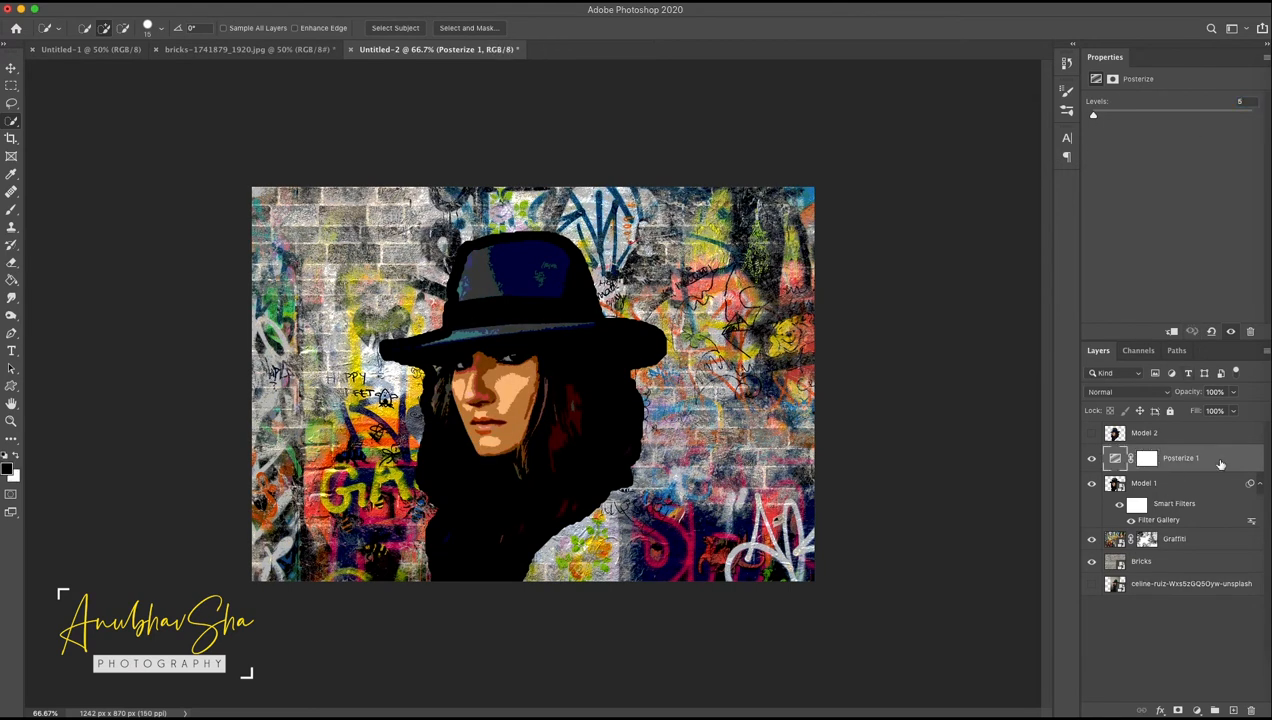
{"action": "left_click", "coordinate": [1173, 333]}
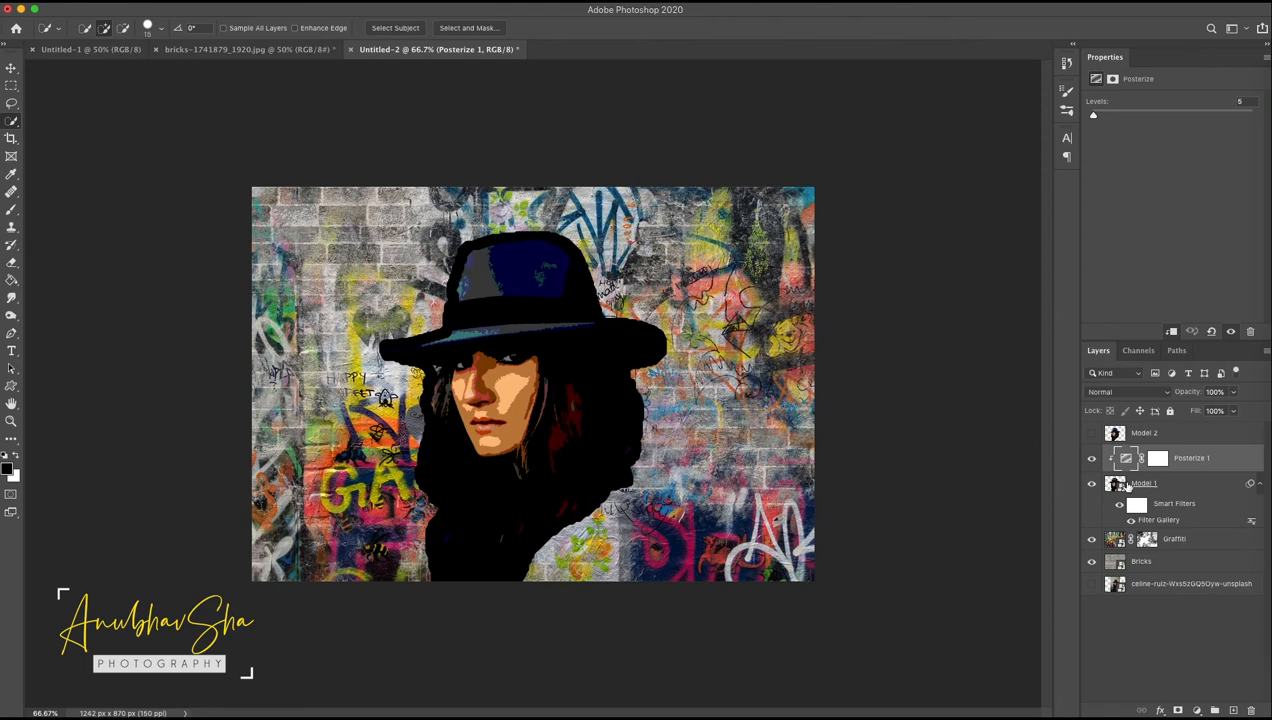
Add a Brightness/Contrast adjustment clipped to Model 1 with brightness 55 and contrast -50.
{"action": "left_click", "coordinate": [1197, 710]}
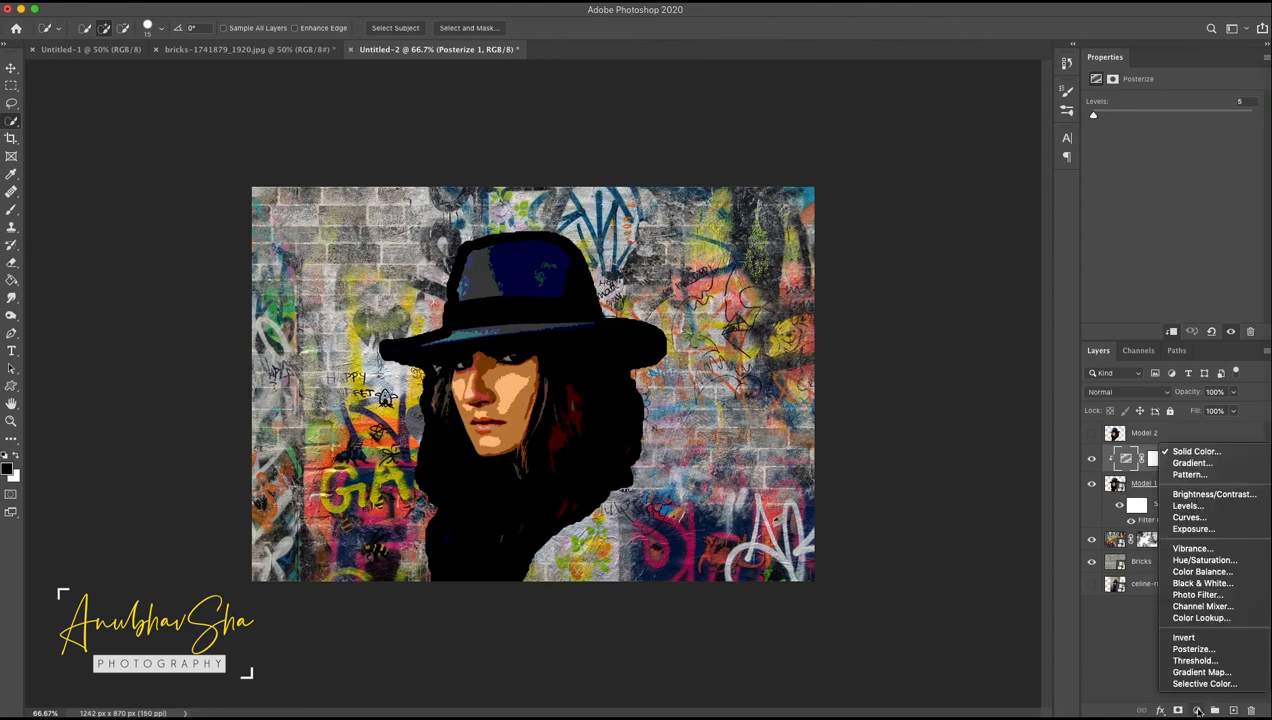
{"action": "left_click", "coordinate": [1225, 494]}
{"action": "left_click_drag", "start_coordinate": [1172, 141], "coordinate": [1079, 166]}
{"action": "left_click_drag", "start_coordinate": [1209, 140], "coordinate": [1202, 140]}
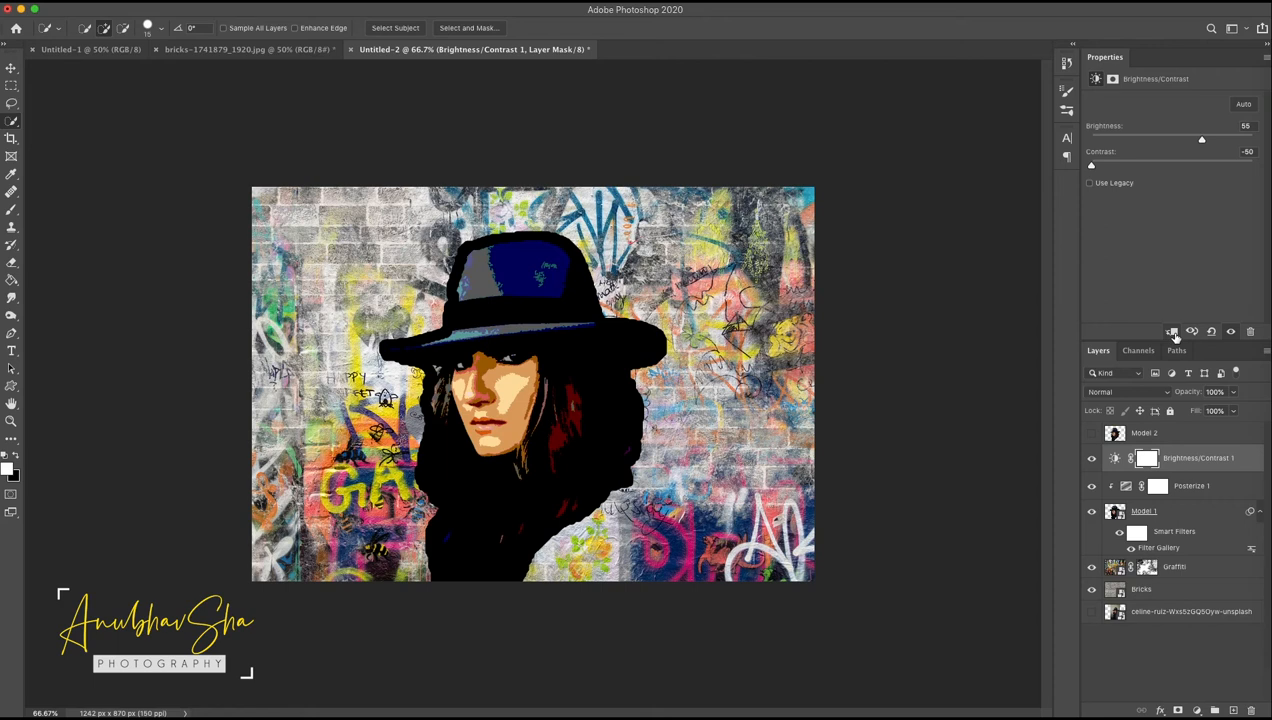
{"action": "left_click", "coordinate": [1115, 458]}
Add a Hue/Saturation adjustment clipped to Model 1 with hue +100 and saturation +74.
{"action": "left_click", "coordinate": [1196, 710]}
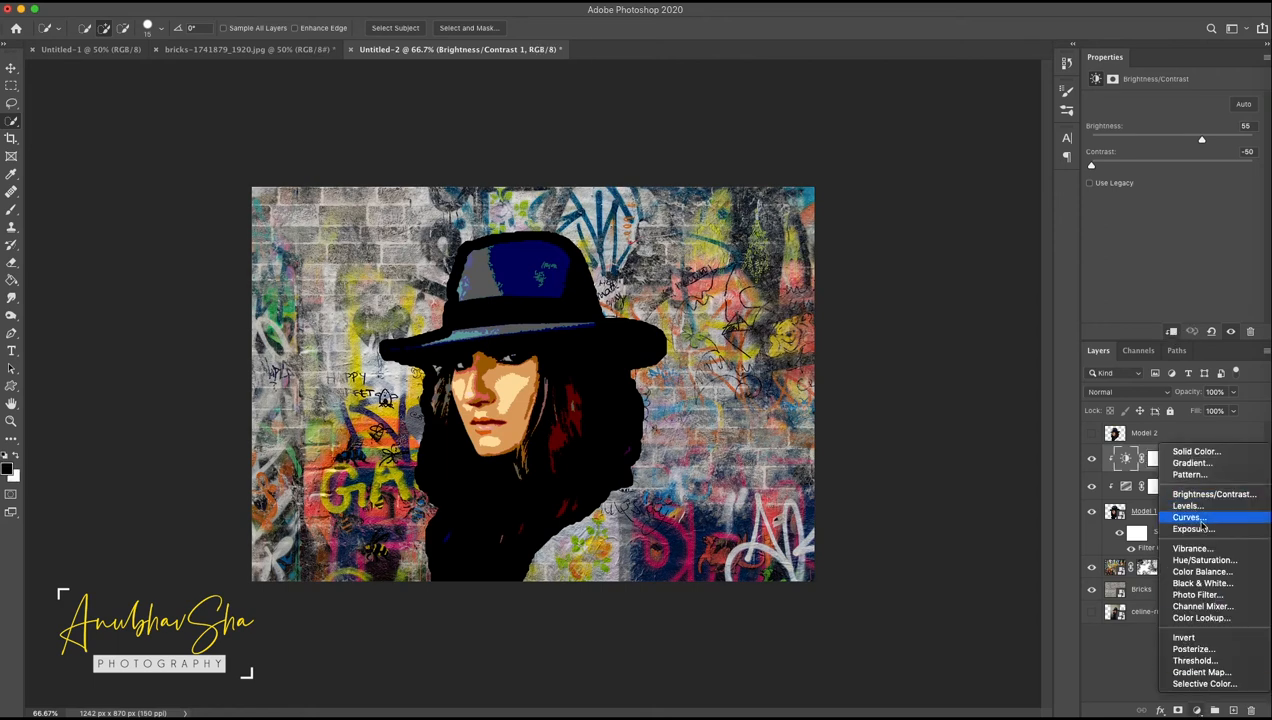
{"action": "left_click", "coordinate": [1204, 560]}
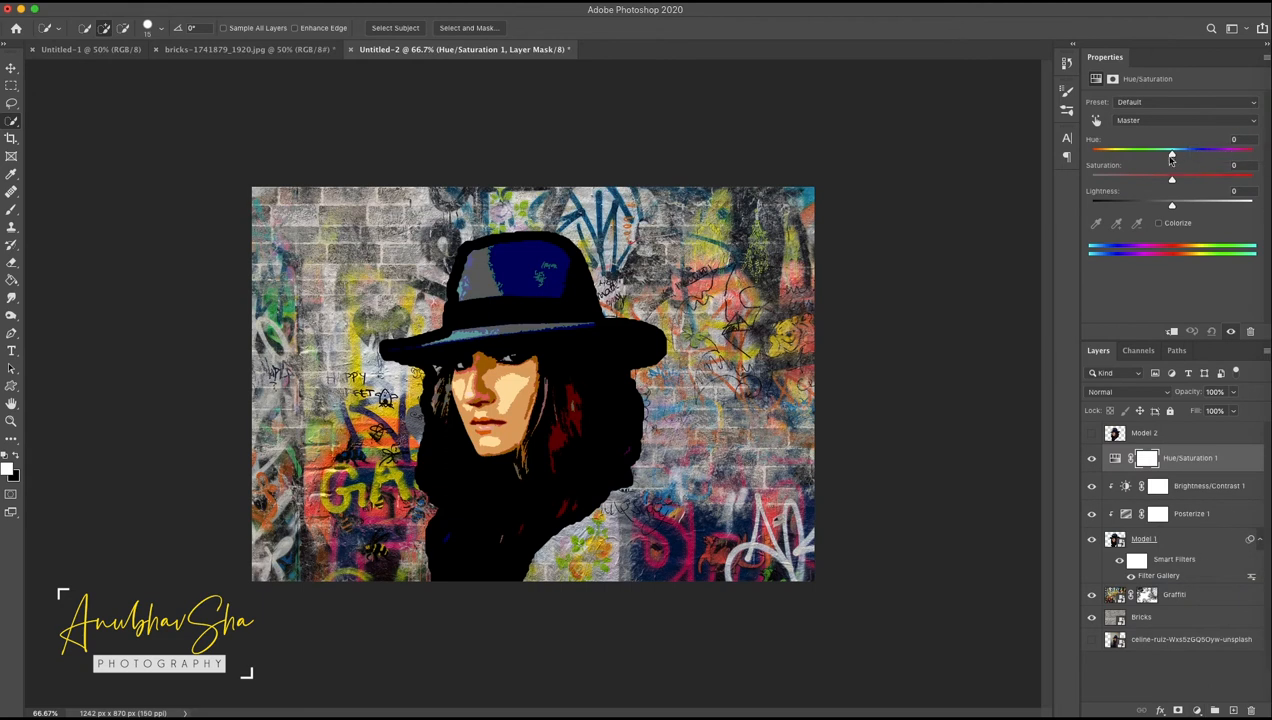
{"action": "left_click_drag", "start_coordinate": [1174, 181], "coordinate": [1231, 185]}
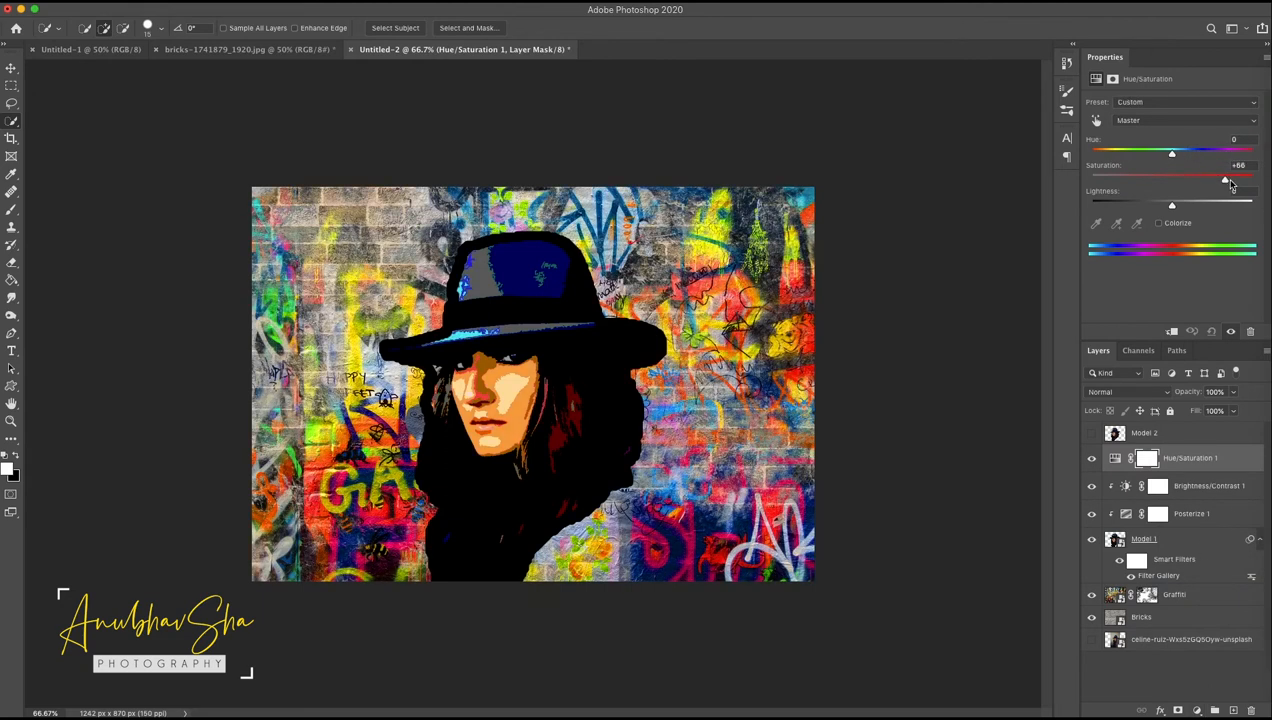
{"action": "left_click_drag", "start_coordinate": [1173, 155], "coordinate": [1226, 162]}
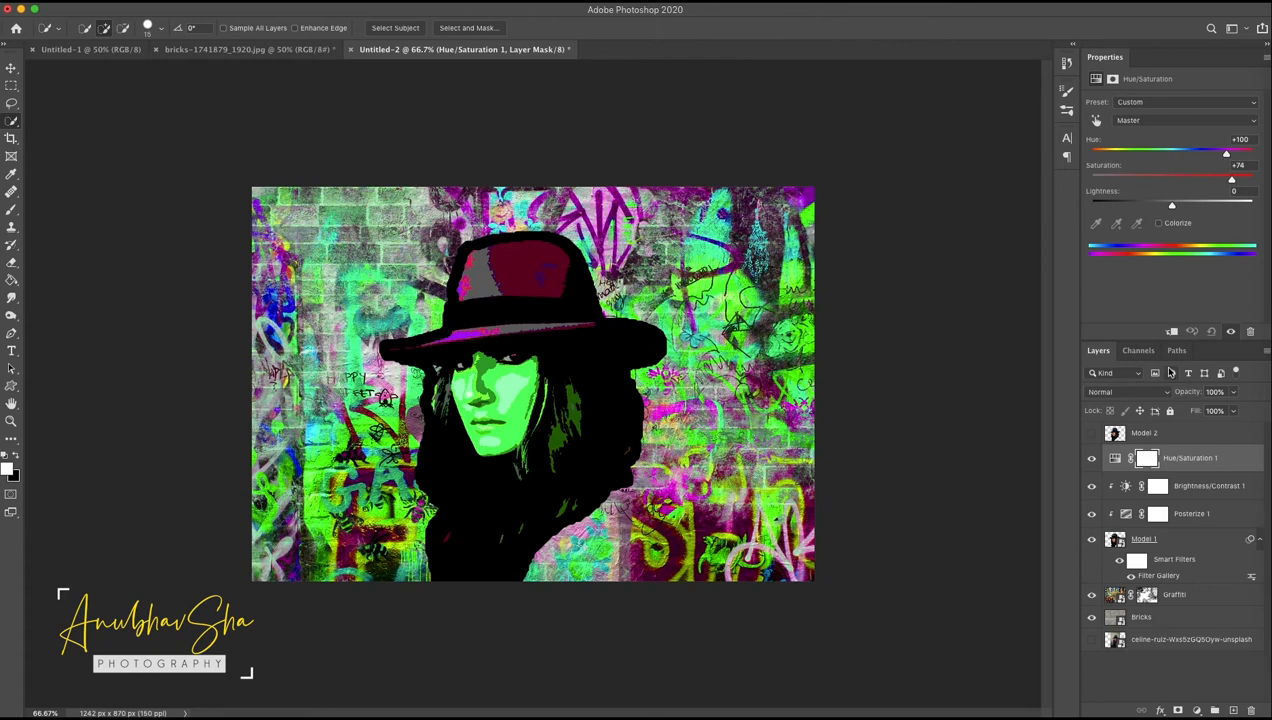
{"action": "left_click", "coordinate": [1172, 333]}
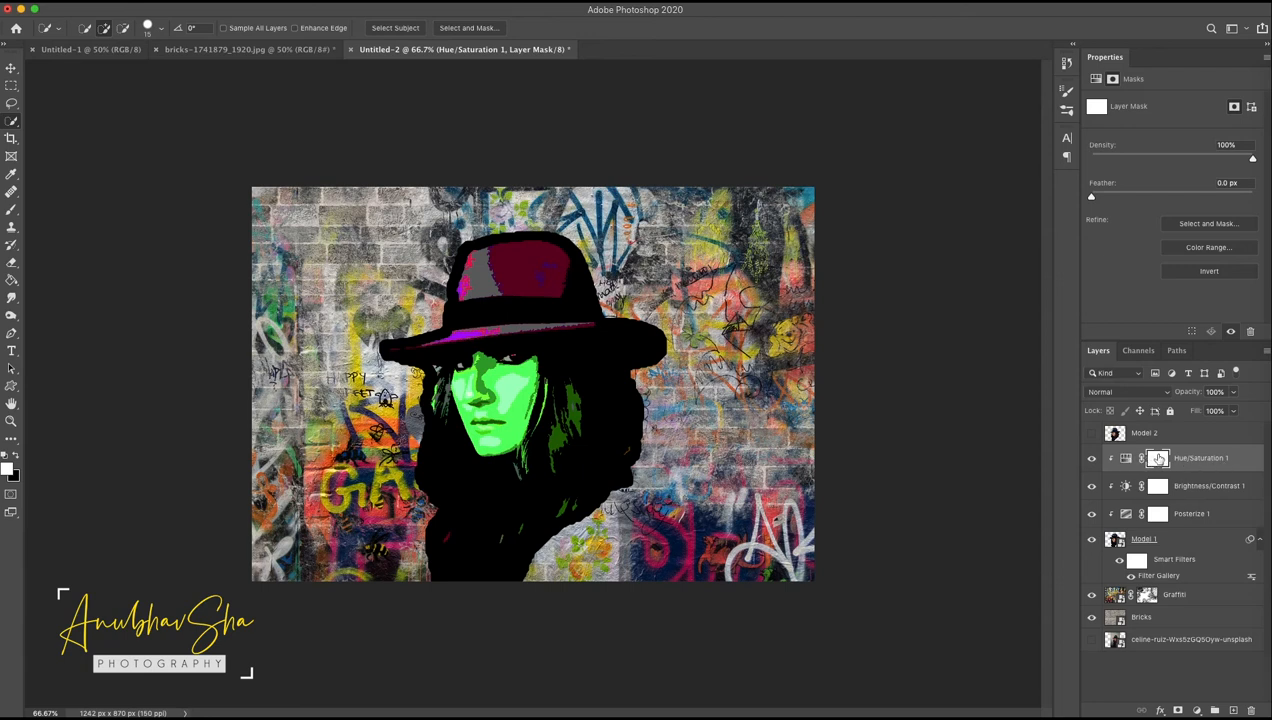
Paint black on the Hue/Saturation mask over parts of the face, hat and hair with the grunge brush at 400 and 200 px.
{"action": "left_click", "coordinate": [11, 209]}
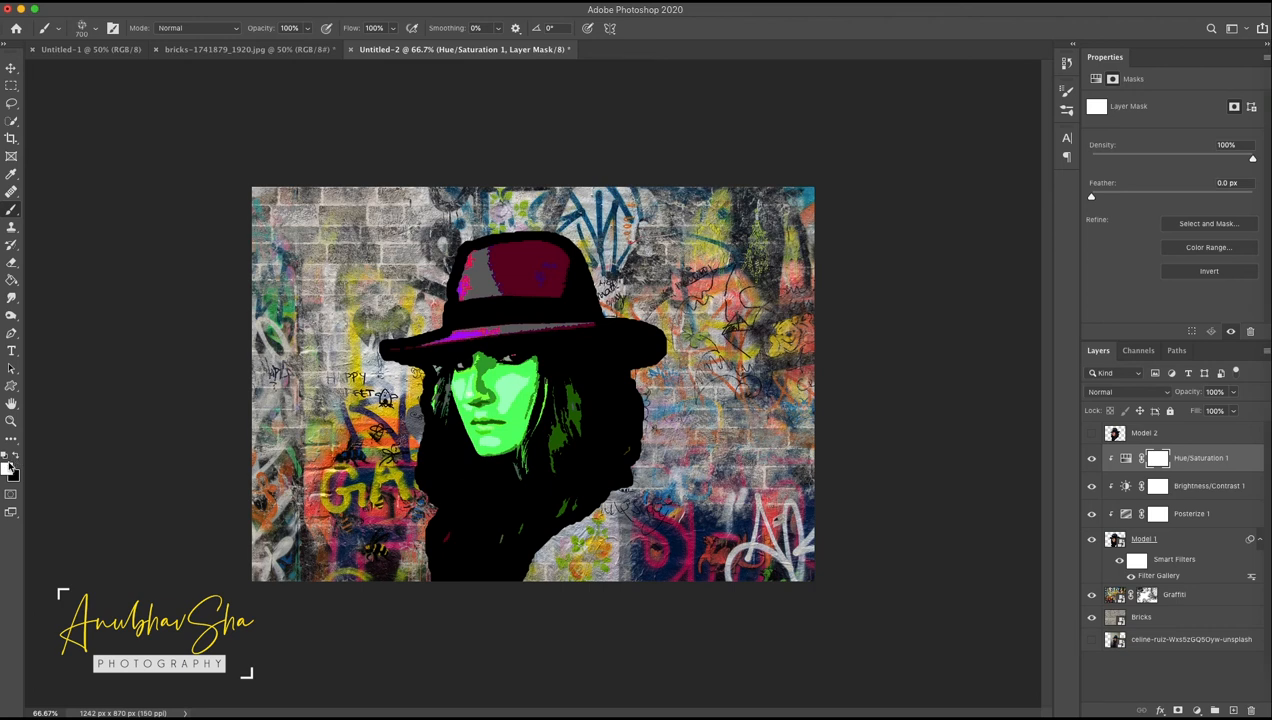
{"action": "left_click", "coordinate": [16, 455]}
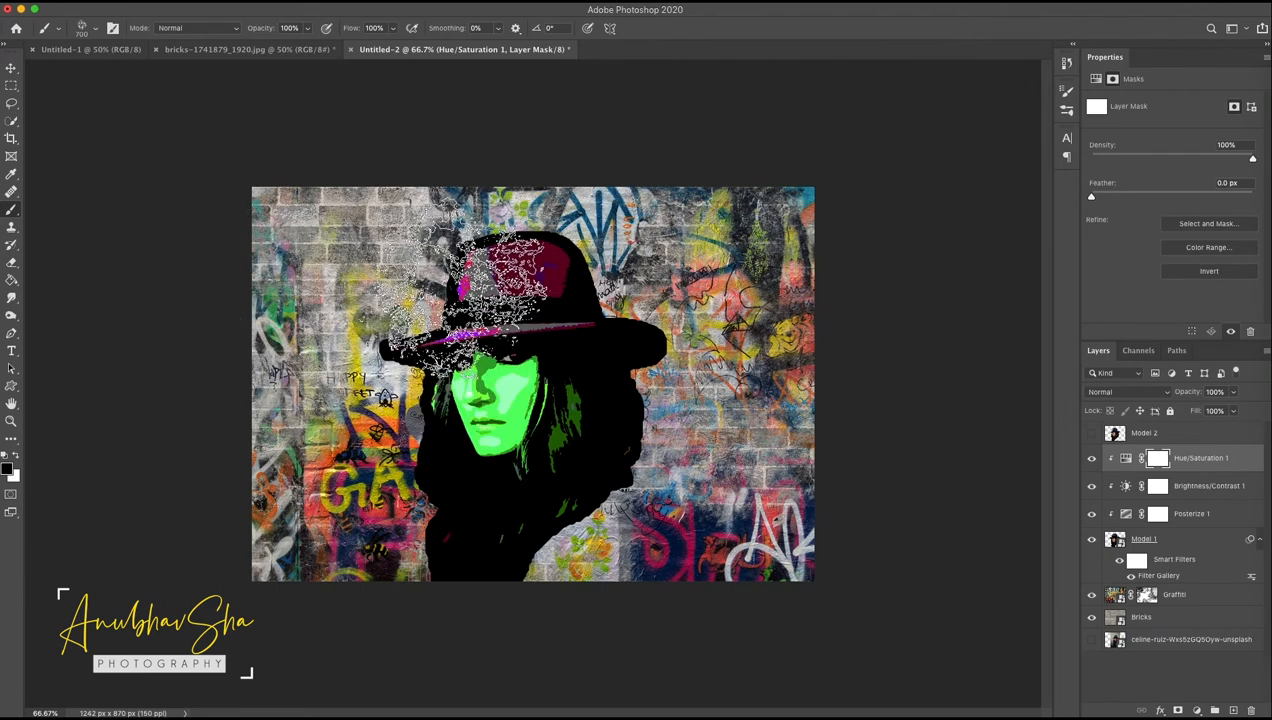
{"action": "key", "text": "bracketleft"}
{"action": "key", "text": "bracketleft"}
{"action": "left_click", "coordinate": [418, 431]}
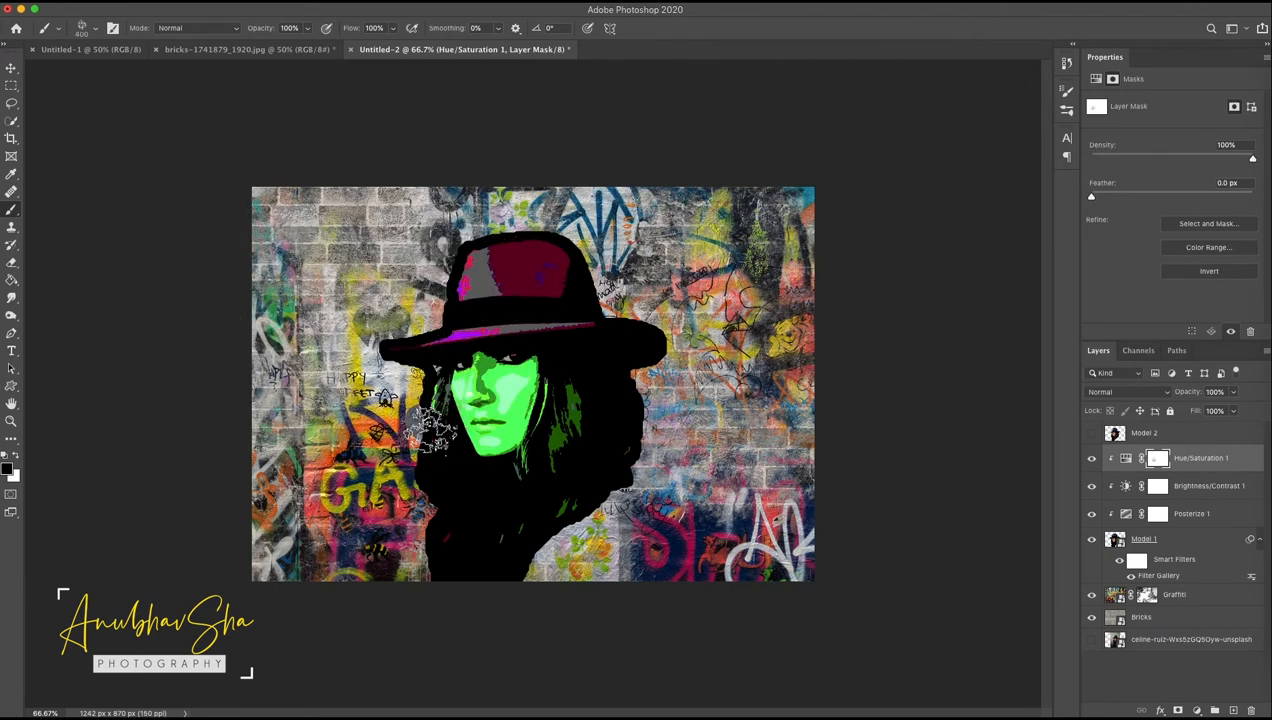
{"action": "mouse_move", "coordinate": [440, 412]}
{"action": "left_mouse_down"}
{"action": "mouse_move", "coordinate": [468, 391]}
{"action": "mouse_move", "coordinate": [463, 441]}
{"action": "mouse_move", "coordinate": [443, 446]}
{"action": "mouse_move", "coordinate": [440, 400]}
{"action": "left_mouse_up"}
{"action": "left_click", "coordinate": [480, 285]}
{"action": "key", "text": "bracketleft"}
{"action": "key", "text": "bracketleft"}
{"action": "mouse_move", "coordinate": [545, 388]}
{"action": "left_mouse_down"}
{"action": "mouse_move", "coordinate": [499, 487]}
{"action": "mouse_move", "coordinate": [421, 534]}
{"action": "mouse_move", "coordinate": [512, 420]}
{"action": "mouse_move", "coordinate": [427, 494]}
{"action": "left_mouse_up"}
{"action": "key", "text": "x"}
{"action": "mouse_move", "coordinate": [455, 432]}
{"action": "left_mouse_down"}
{"action": "mouse_move", "coordinate": [505, 430]}
{"action": "mouse_move", "coordinate": [482, 603]}
{"action": "left_mouse_up"}
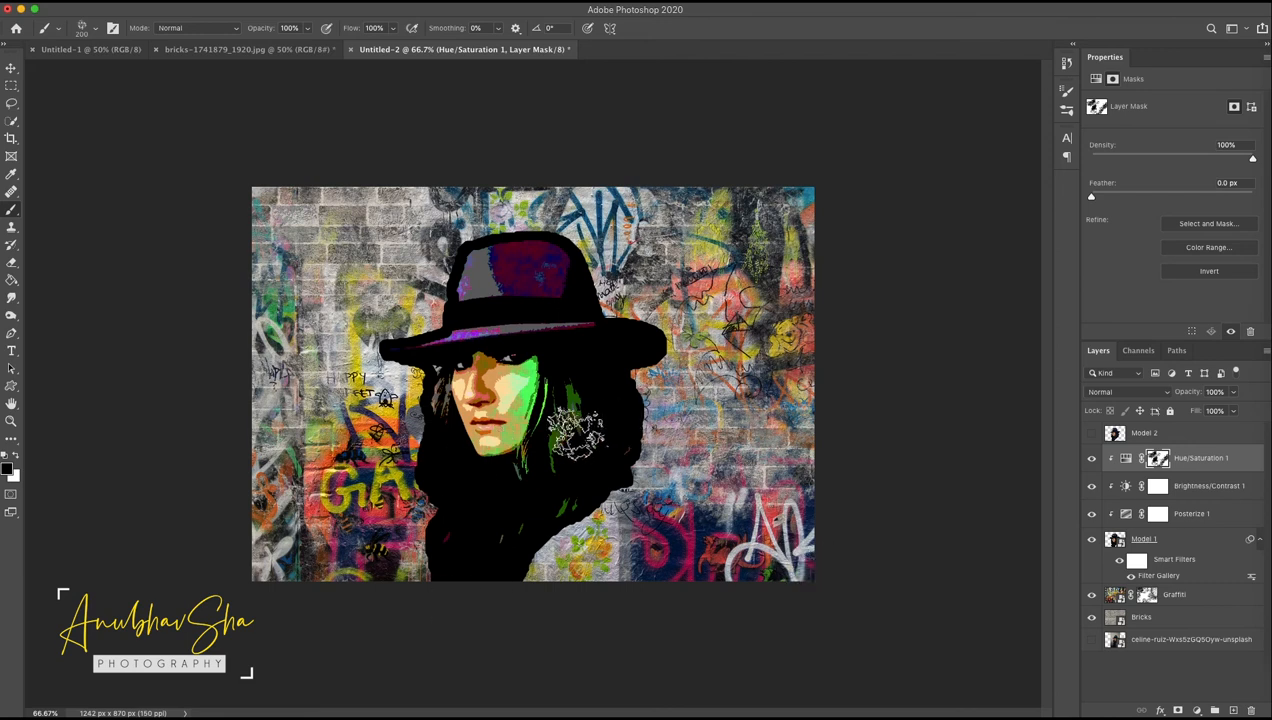
Duplicate the Graffiti layer without its layer mask and place the copy directly above the Hue/Saturation 1 layer.
{"action": "left_click", "coordinate": [1187, 598]}
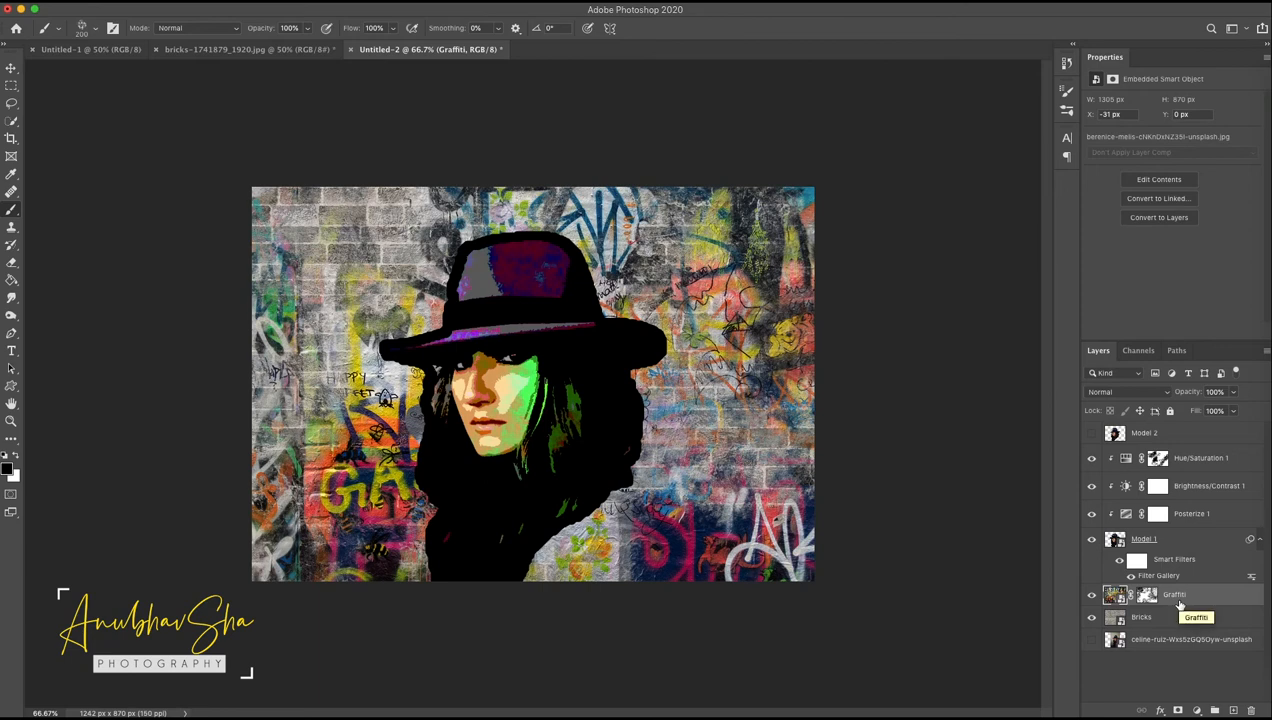
{"action": "key", "text": "super+j"}
{"action": "left_click", "coordinate": [1151, 599]}
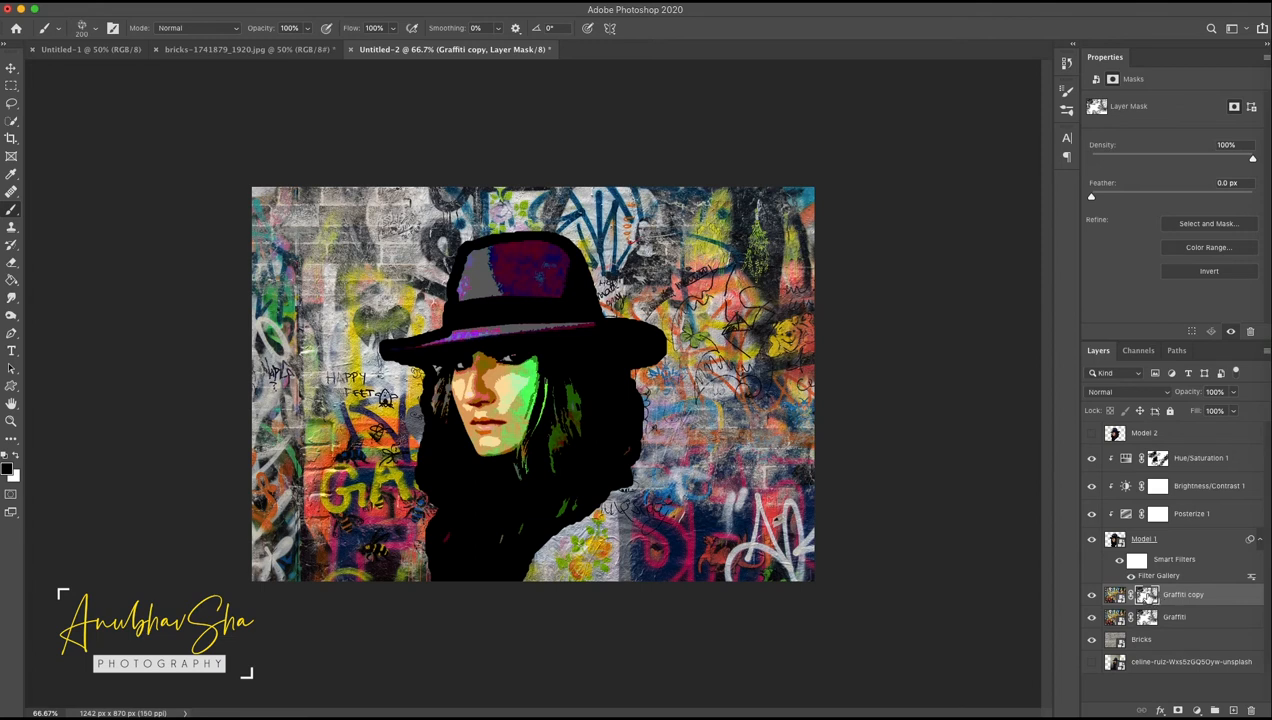
{"action": "right_click", "coordinate": [1151, 597]}
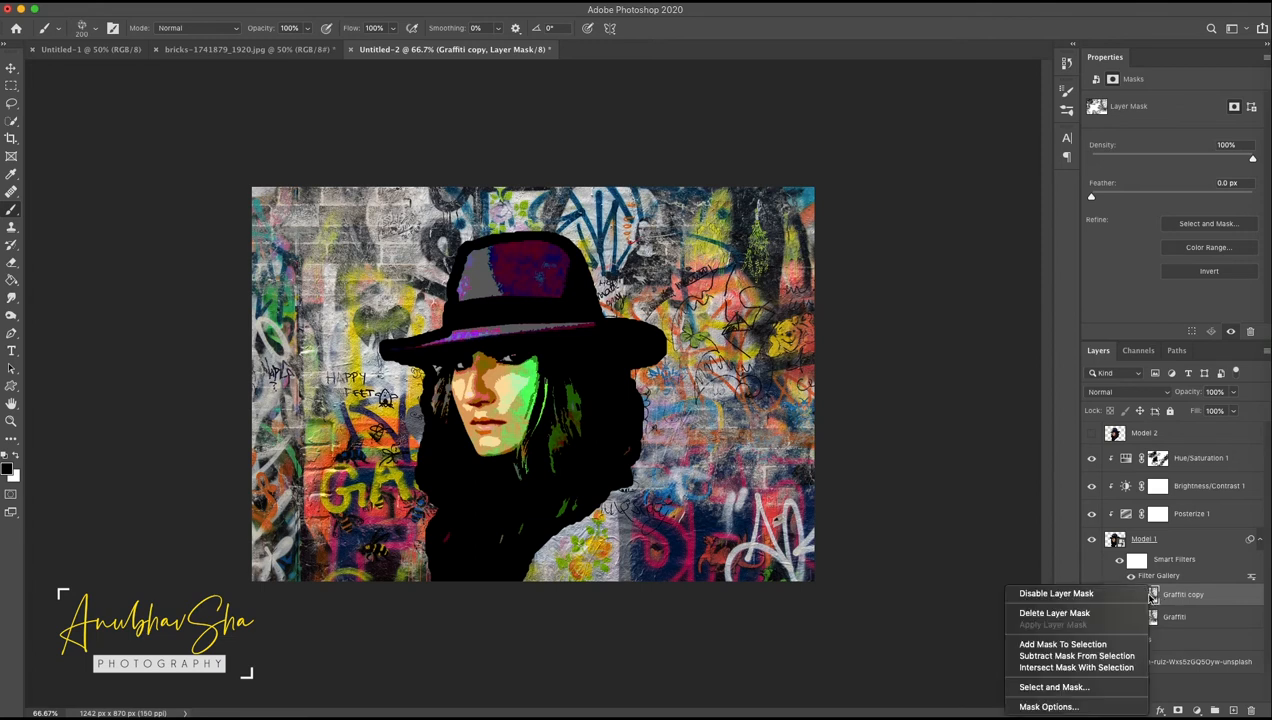
{"action": "left_click", "coordinate": [1092, 614]}
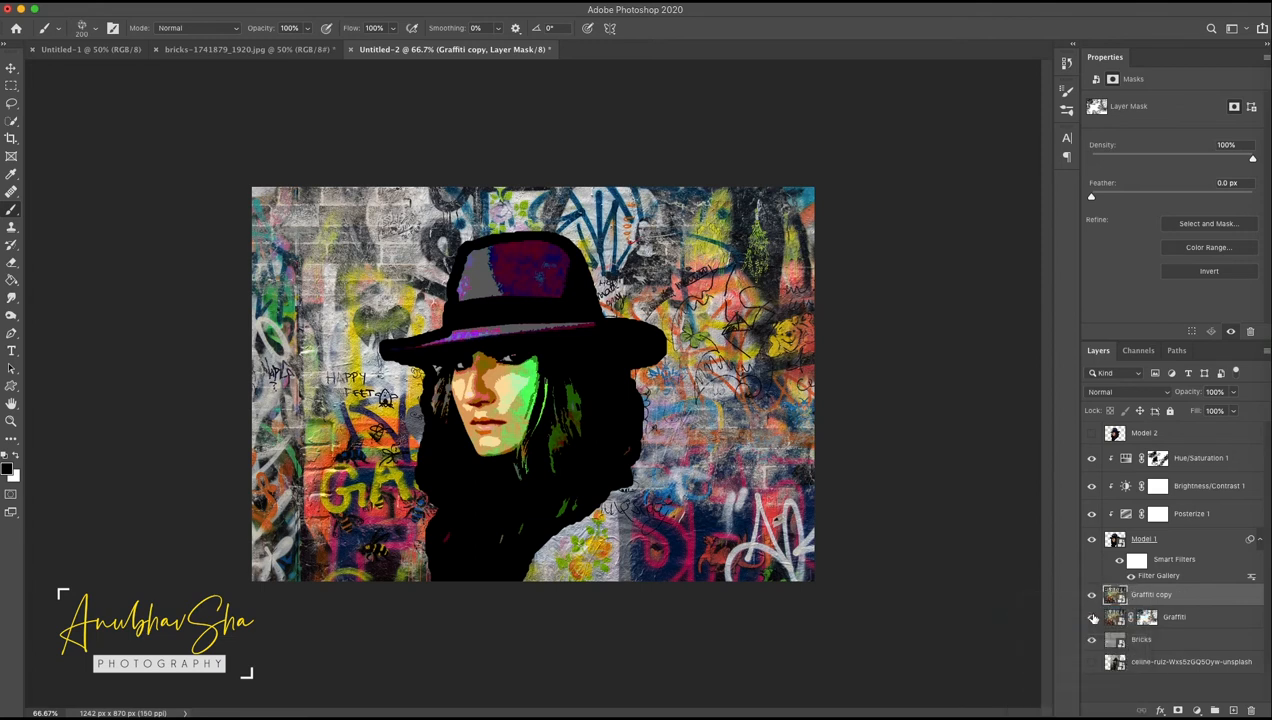
{"action": "left_click_drag", "start_coordinate": [1118, 595], "coordinate": [1125, 452]}
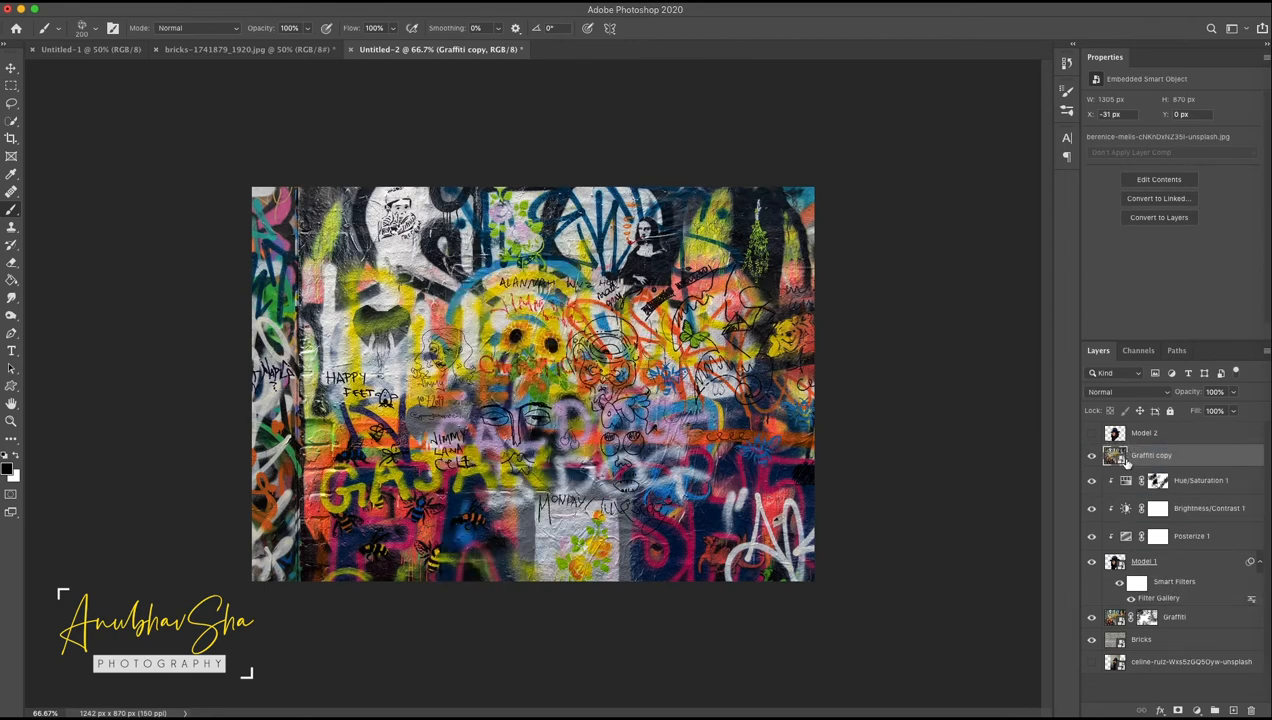
Clip the Graffiti copy layer to Model 1 and set its blend mode to Hard Light.
{"action": "right_click", "coordinate": [1182, 452]}
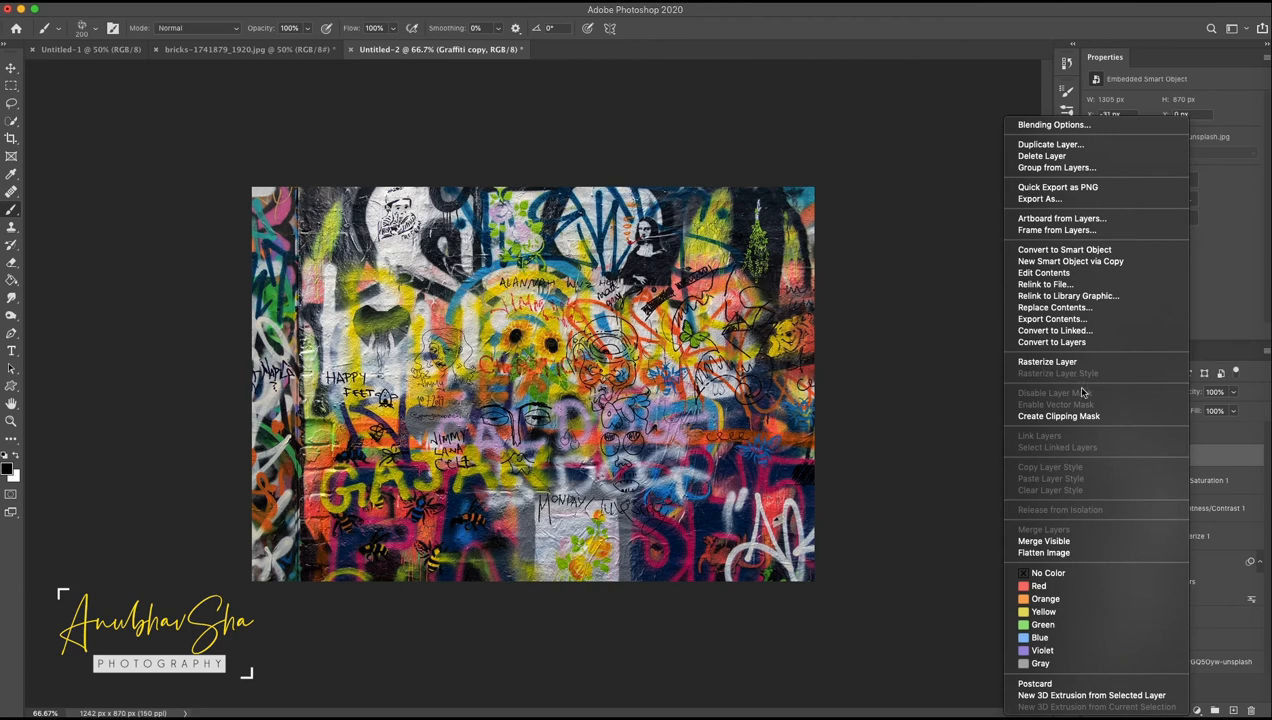
{"action": "left_click", "coordinate": [1064, 418]}
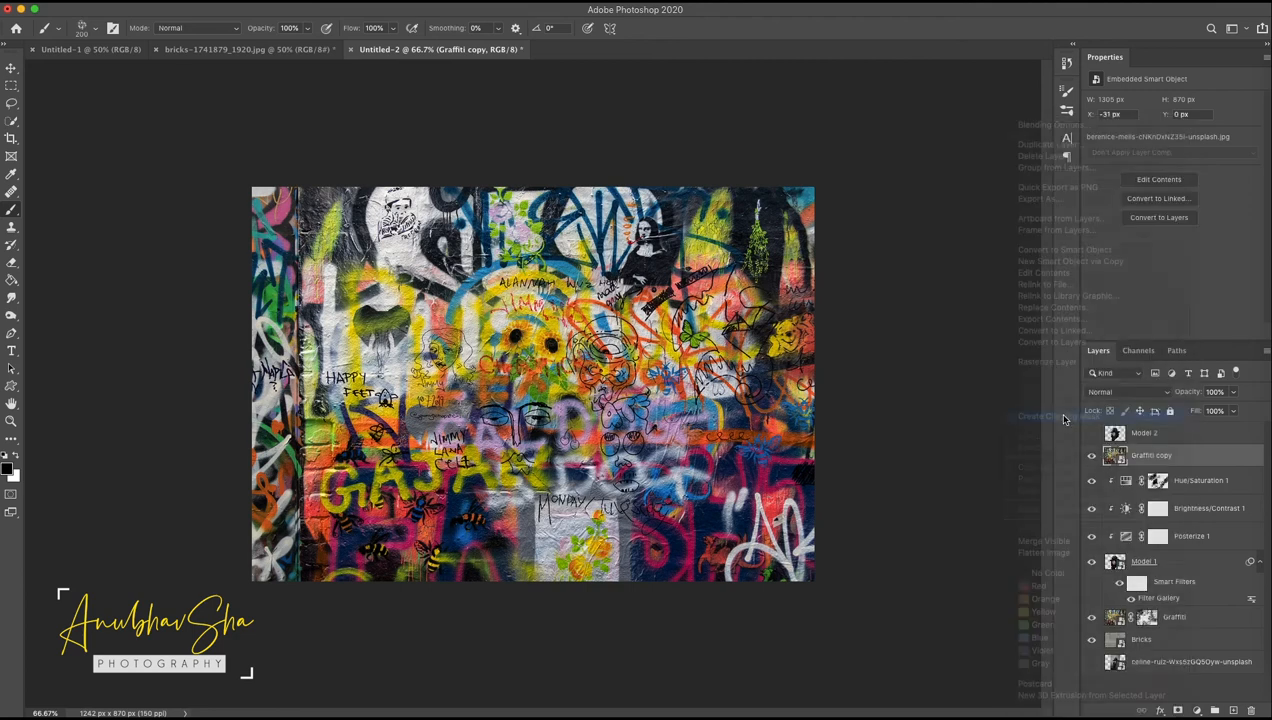
{"action": "left_click", "coordinate": [1124, 394]}
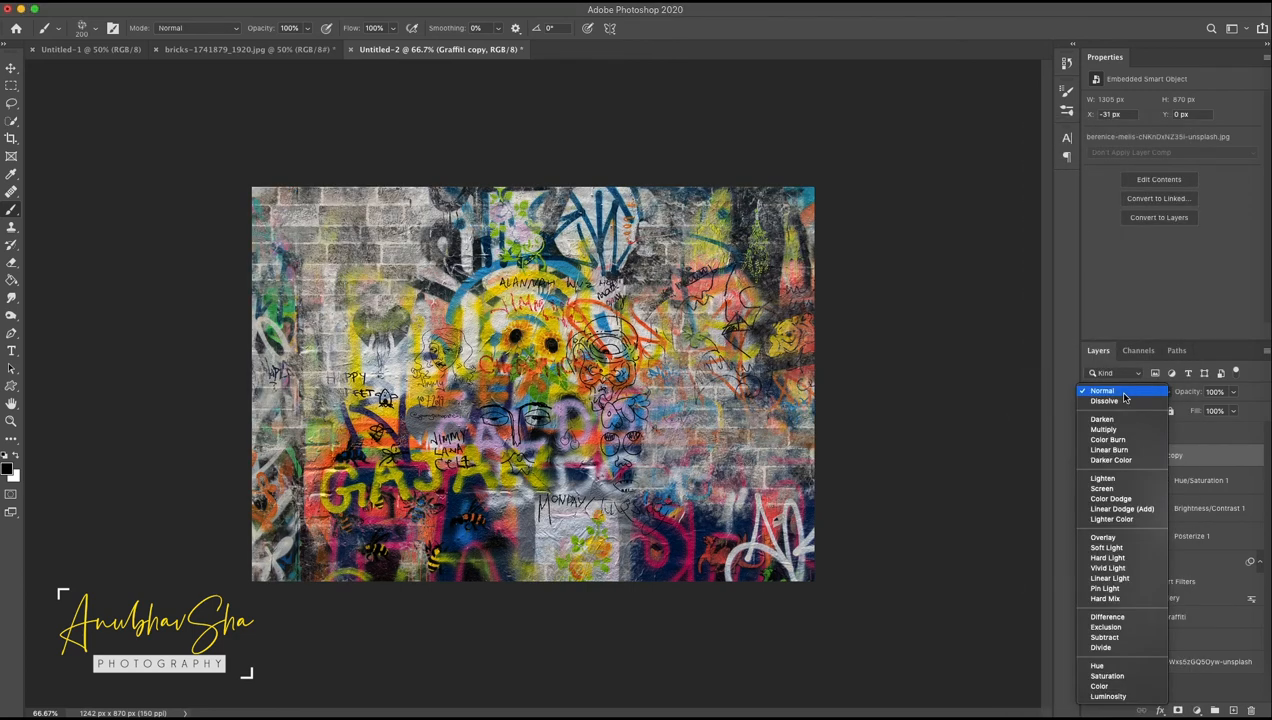
{"action": "left_click", "coordinate": [1108, 558]}
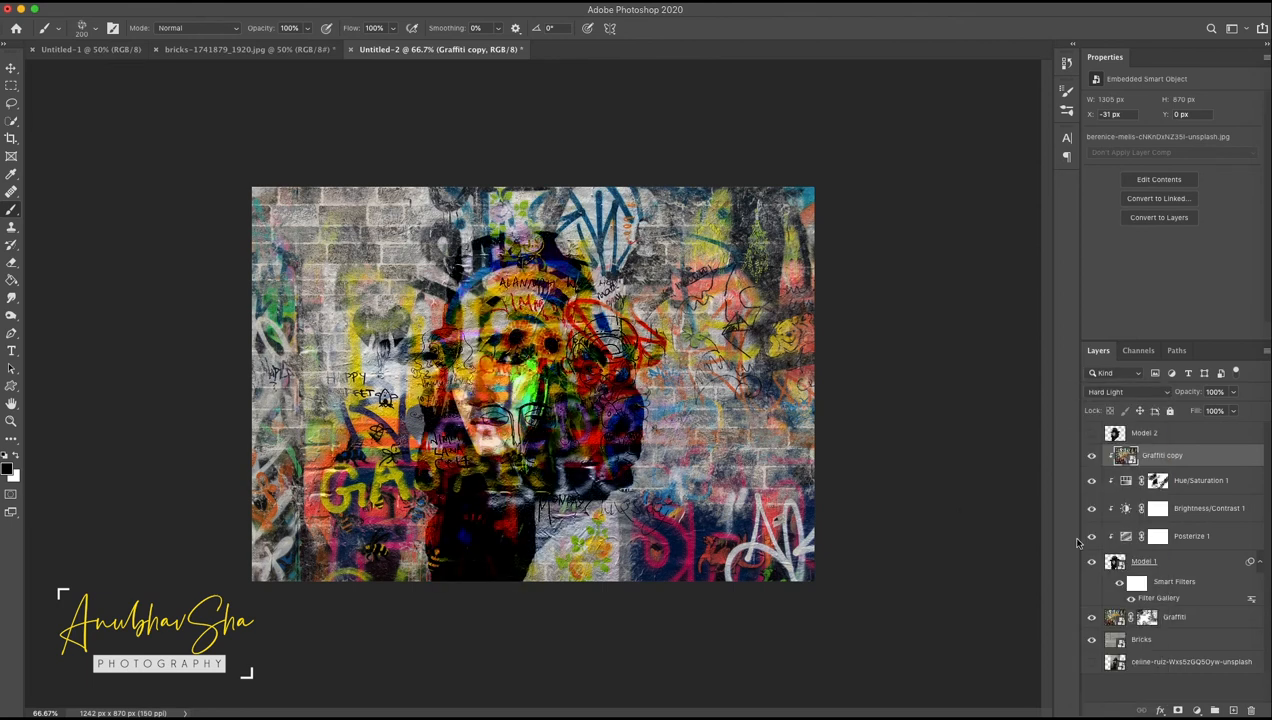
Add a layer mask to Graffiti copy and paint black with the 200 px grunge brush over parts of the face, hat and hair.
{"action": "left_click", "coordinate": [1178, 710]}
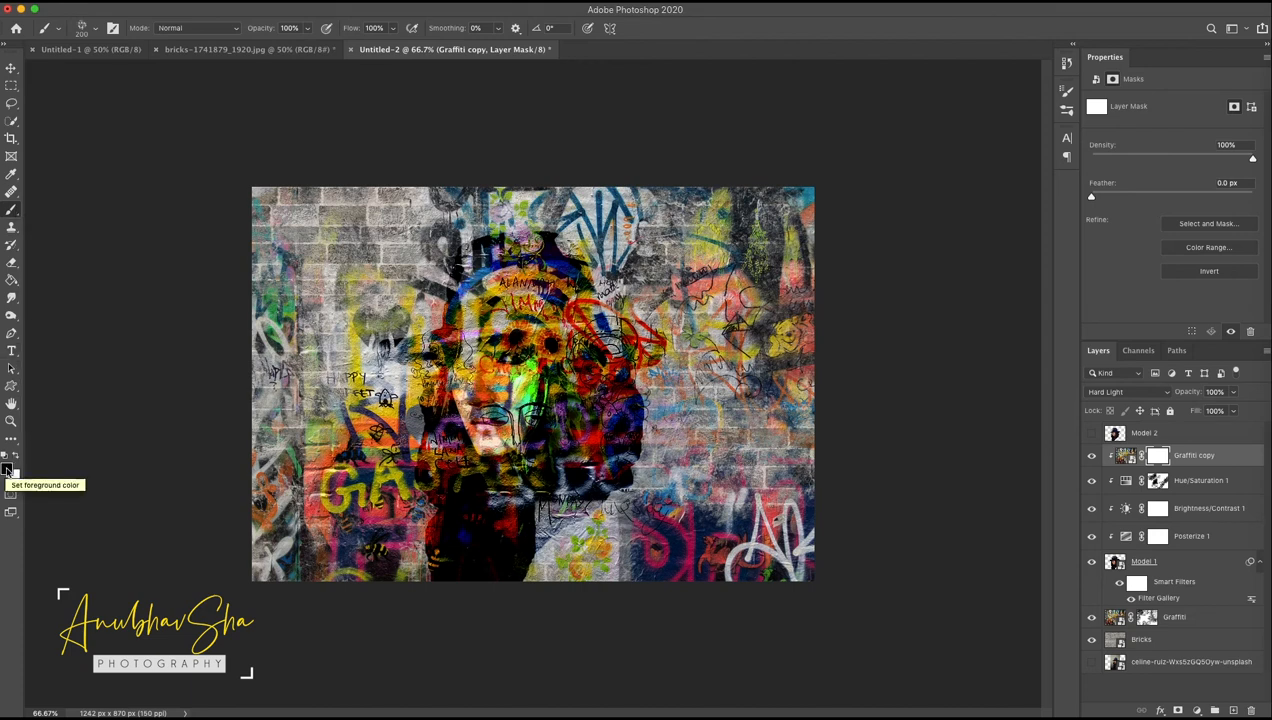
{"action": "left_click", "coordinate": [471, 305]}
{"action": "left_click", "coordinate": [452, 328]}
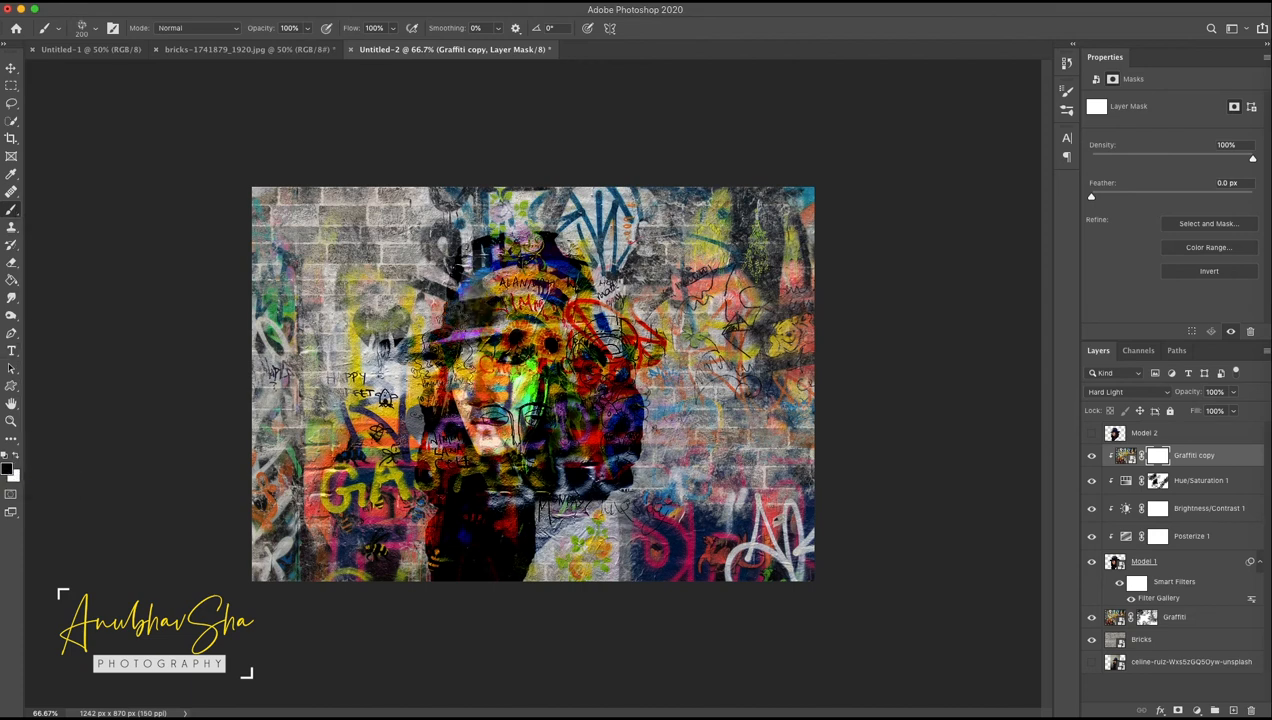
{"action": "left_click", "coordinate": [486, 392]}
{"action": "left_click", "coordinate": [526, 370]}
{"action": "left_click", "coordinate": [520, 415]}
{"action": "left_click", "coordinate": [549, 407]}
{"action": "left_click", "coordinate": [597, 444]}
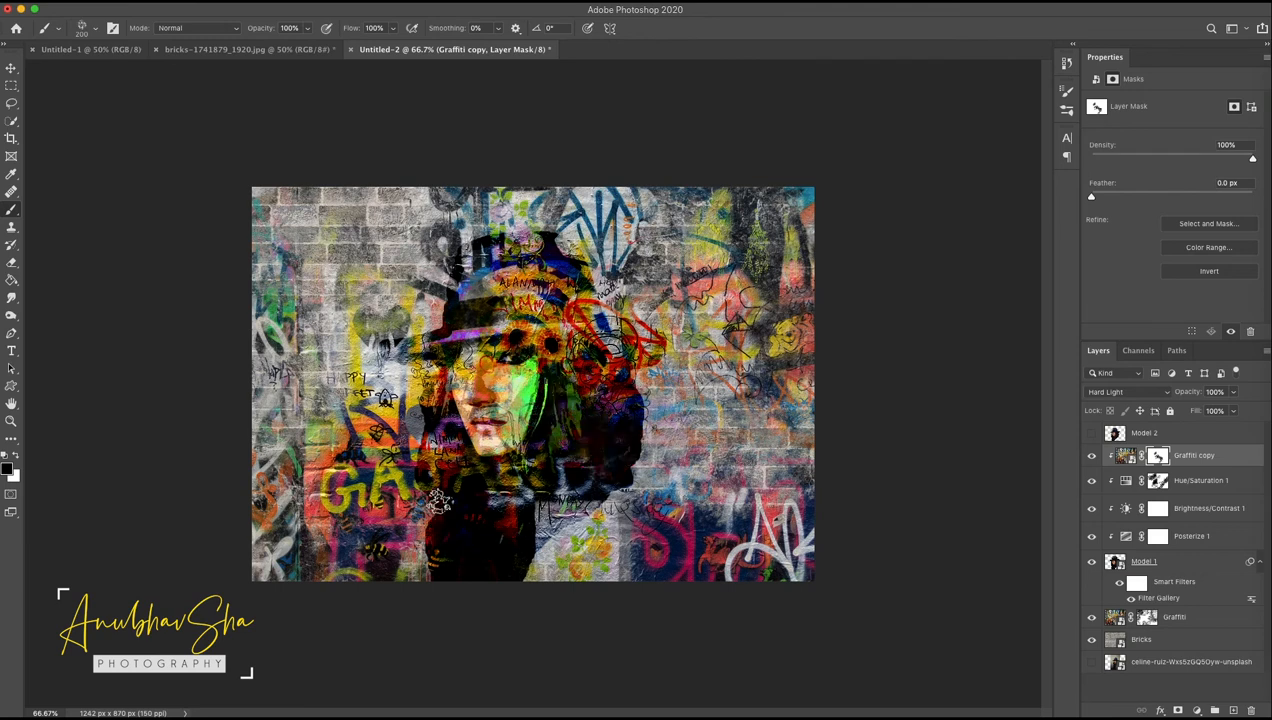
{"action": "left_click", "coordinate": [548, 325]}
{"action": "left_click", "coordinate": [634, 371]}
{"action": "left_click", "coordinate": [480, 357]}
{"action": "left_click", "coordinate": [510, 248]}
{"action": "left_click", "coordinate": [573, 281]}
Change the blend mode of the Graffiti copy layer to Lighter Color.
{"action": "left_click", "coordinate": [1124, 455]}
{"action": "left_click", "coordinate": [1113, 392]}
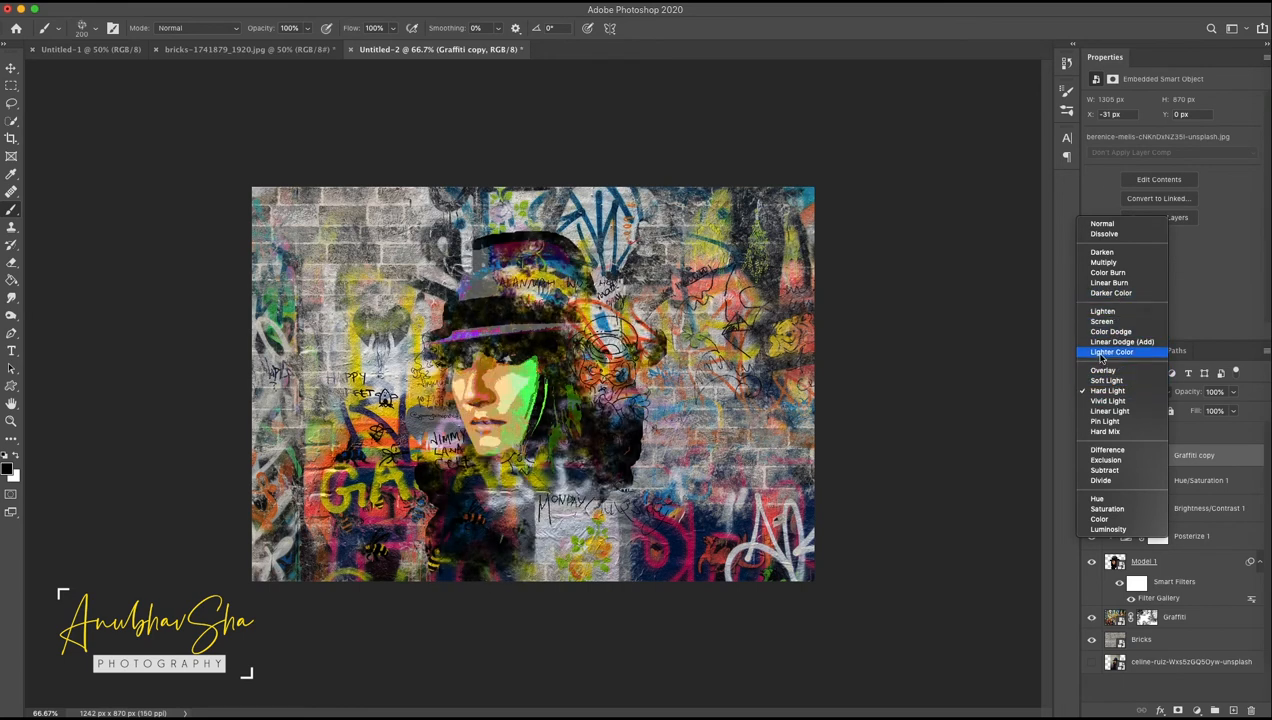
{"action": "left_click", "coordinate": [1104, 354]}
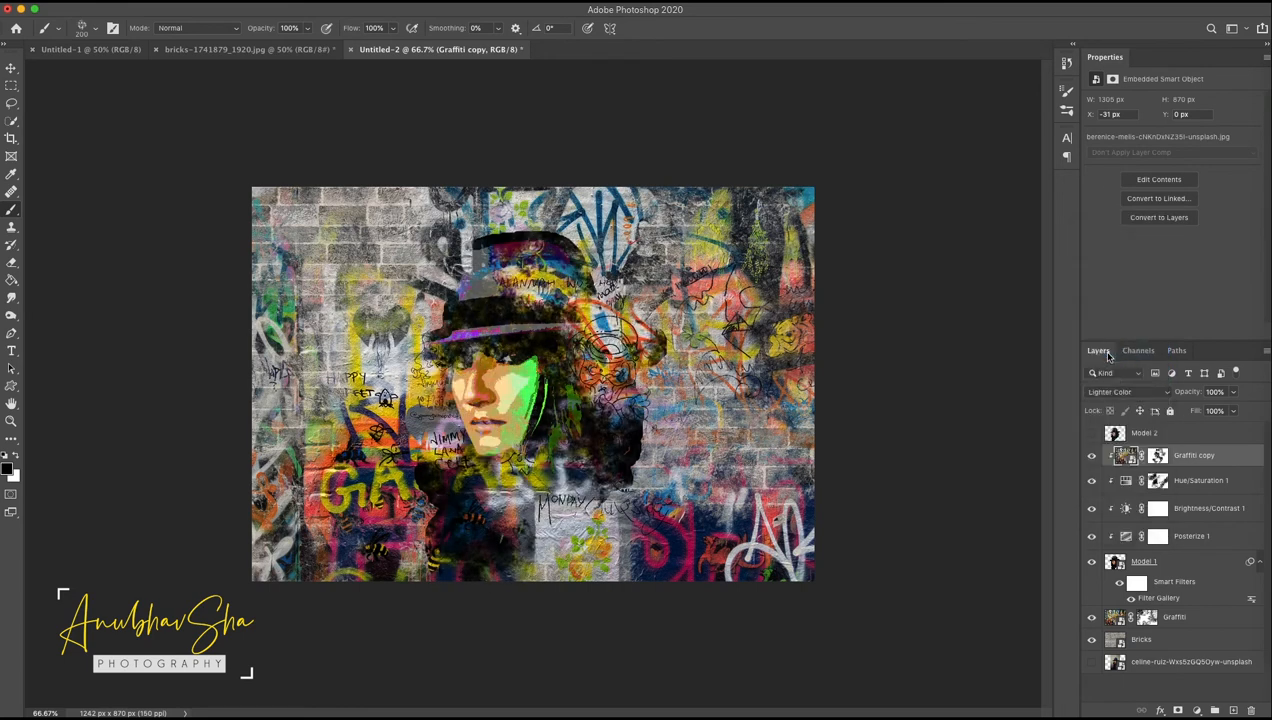
Refine the Graffiti copy mask with alternating black and white grunge strokes around the hat brim, face, neck and hair edges.
{"action": "left_click", "coordinate": [1156, 457]}
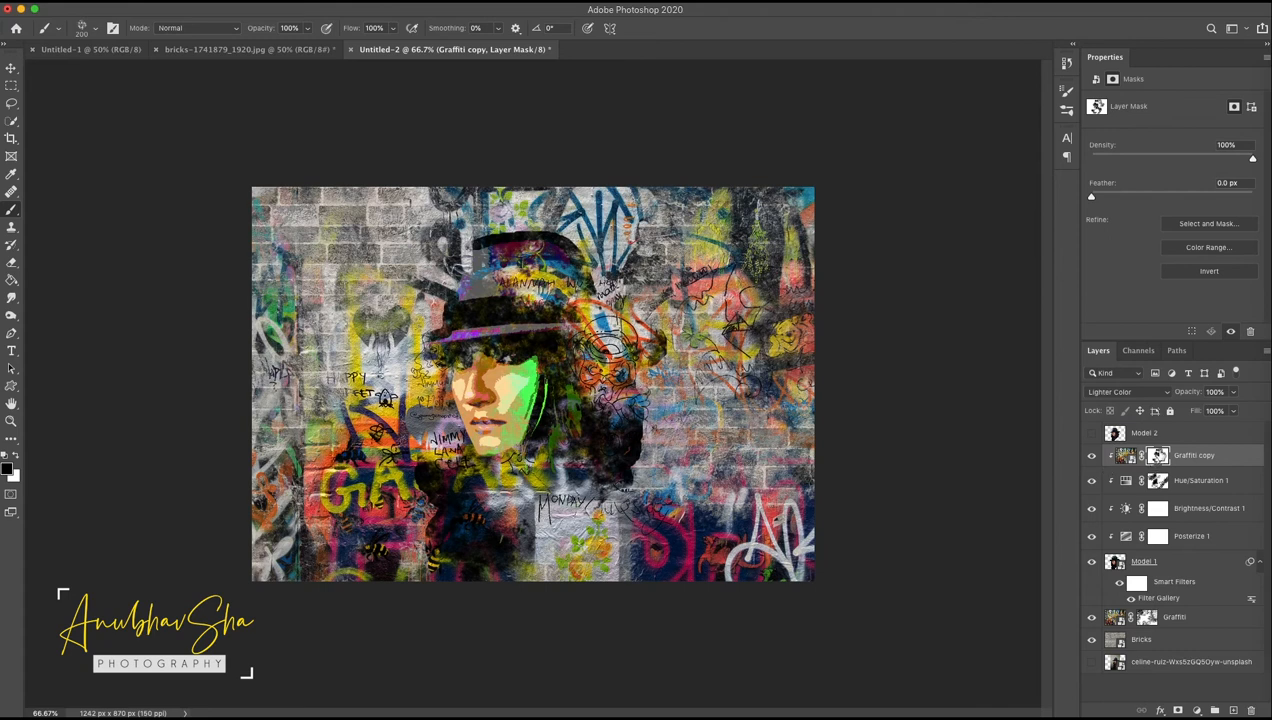
{"action": "mouse_move", "coordinate": [412, 338]}
{"action": "left_mouse_down"}
{"action": "mouse_move", "coordinate": [362, 348]}
{"action": "mouse_move", "coordinate": [380, 348]}
{"action": "left_mouse_up"}
{"action": "left_click", "coordinate": [514, 366]}
{"action": "left_click", "coordinate": [16, 456]}
{"action": "left_click", "coordinate": [16, 457]}
{"action": "left_click_drag", "start_coordinate": [450, 500], "coordinate": [570, 520]}
{"action": "left_click", "coordinate": [16, 456]}
{"action": "mouse_move", "coordinate": [584, 498]}
{"action": "left_mouse_down"}
{"action": "mouse_move", "coordinate": [554, 512]}
{"action": "mouse_move", "coordinate": [586, 514]}
{"action": "left_mouse_up"}
{"action": "left_click", "coordinate": [16, 456]}
{"action": "mouse_move", "coordinate": [440, 406]}
{"action": "left_mouse_down"}
{"action": "mouse_move", "coordinate": [442, 448]}
{"action": "mouse_move", "coordinate": [424, 456]}
{"action": "left_mouse_up"}
{"action": "left_click", "coordinate": [16, 456]}
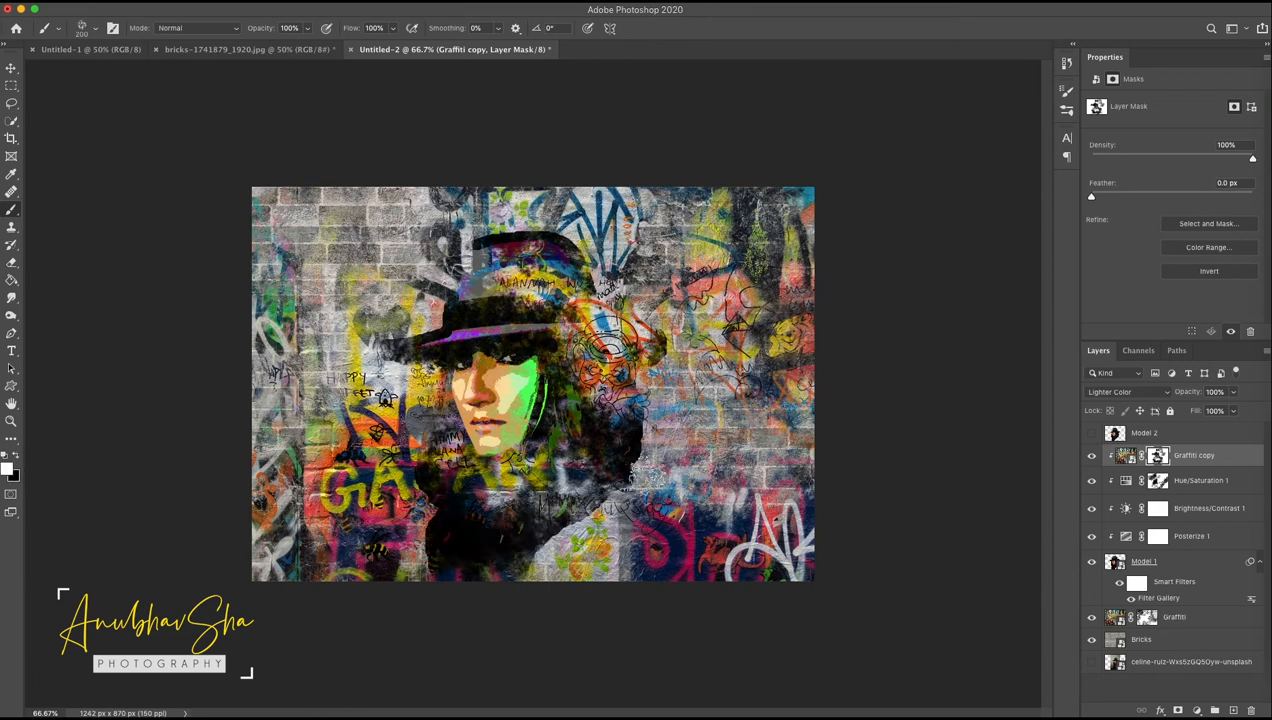
{"action": "left_click_drag", "start_coordinate": [646, 475], "coordinate": [643, 415]}
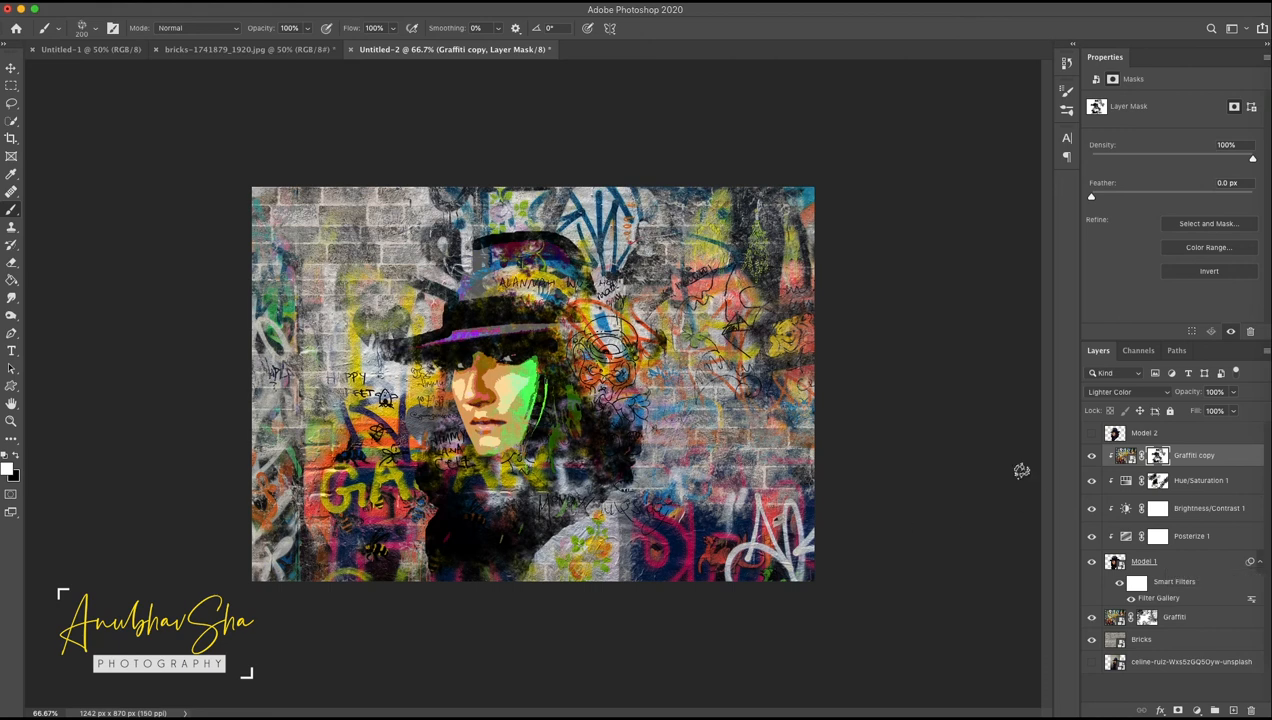
Show the Model 2 layer and apply the Photocopy filter to it with detail 3 and darkness 50.
{"action": "left_click", "coordinate": [1150, 436]}
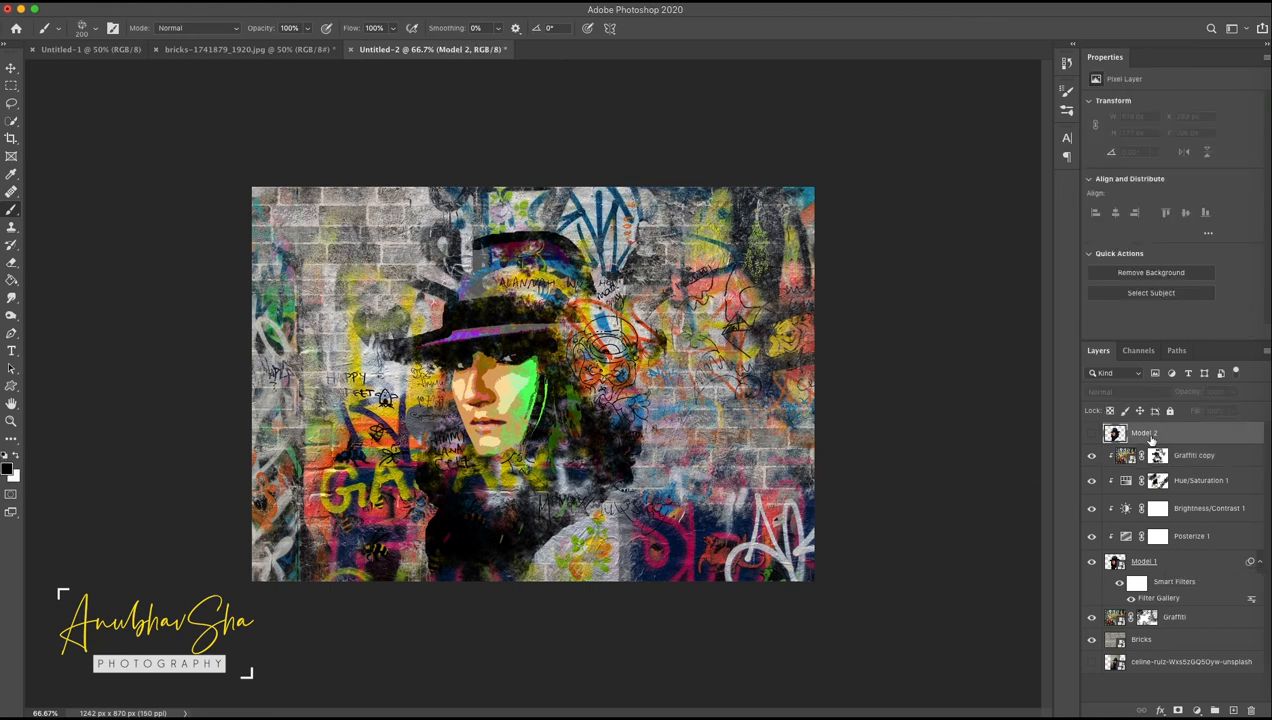
{"action": "left_click", "coordinate": [1092, 434]}
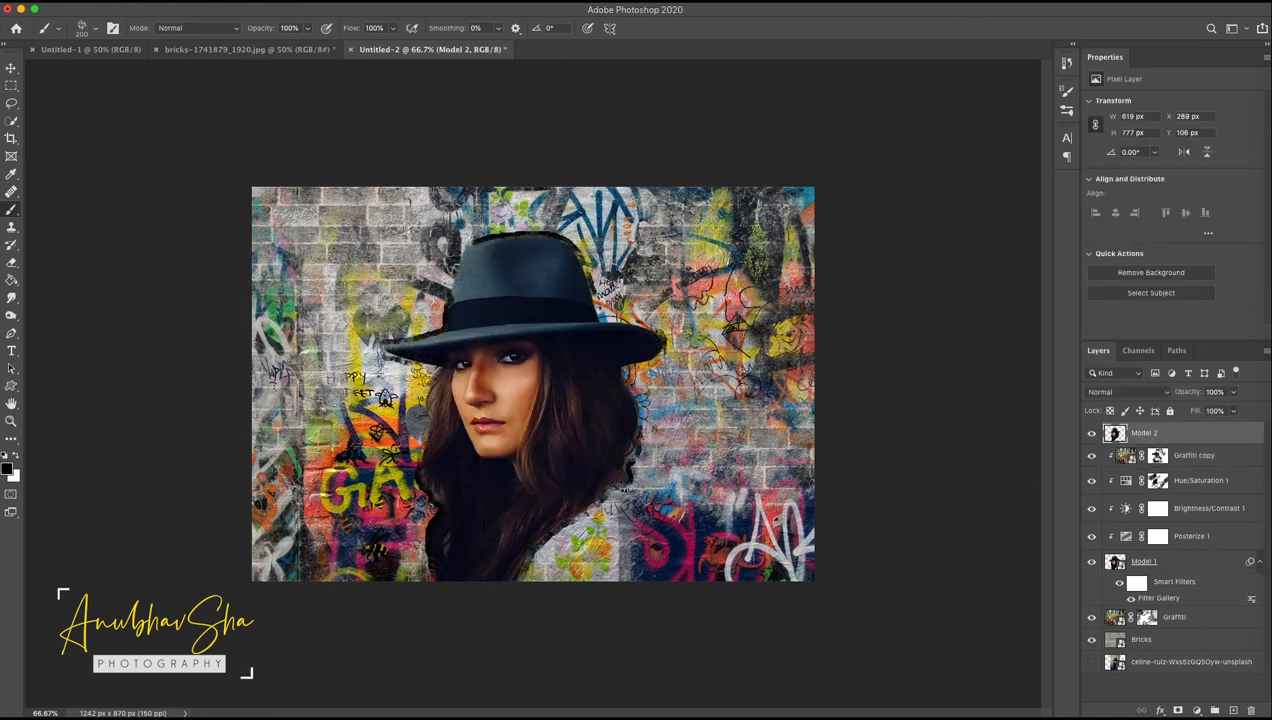
{"action": "left_click", "coordinate": [314, 1]}
{"action": "left_click", "coordinate": [342, 51]}
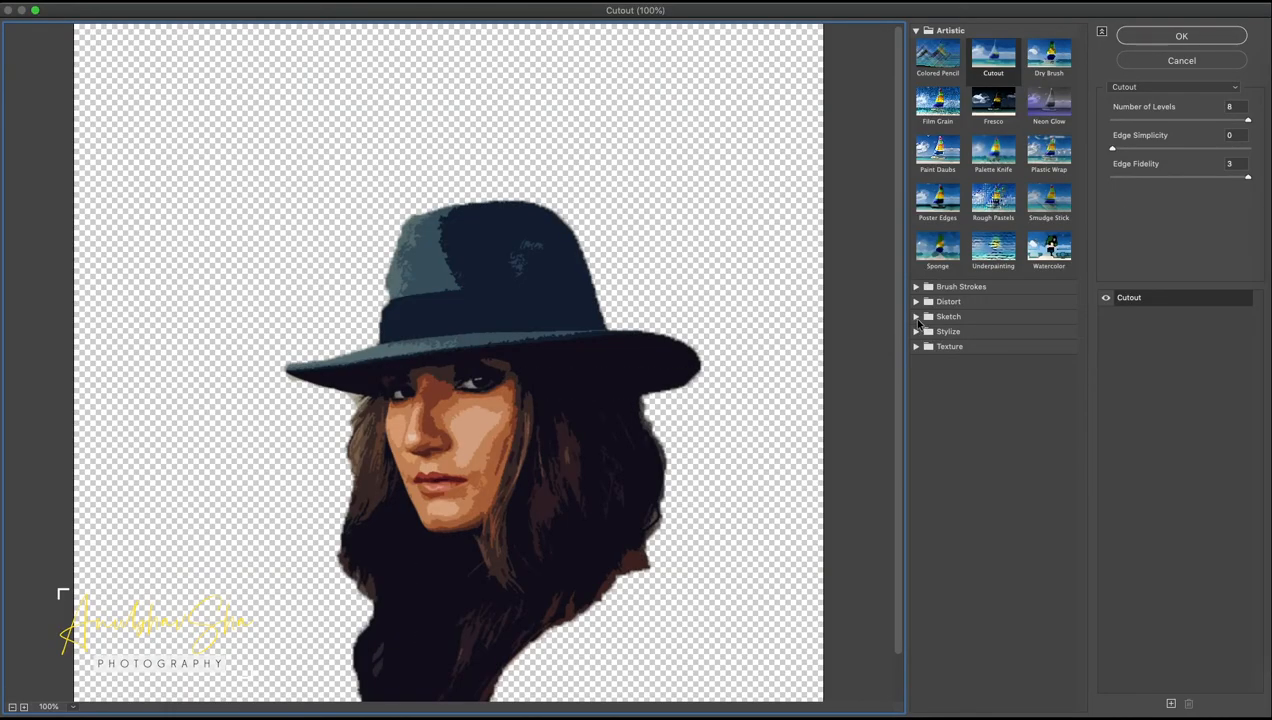
{"action": "left_click", "coordinate": [916, 317]}
{"action": "left_click", "coordinate": [1050, 446]}
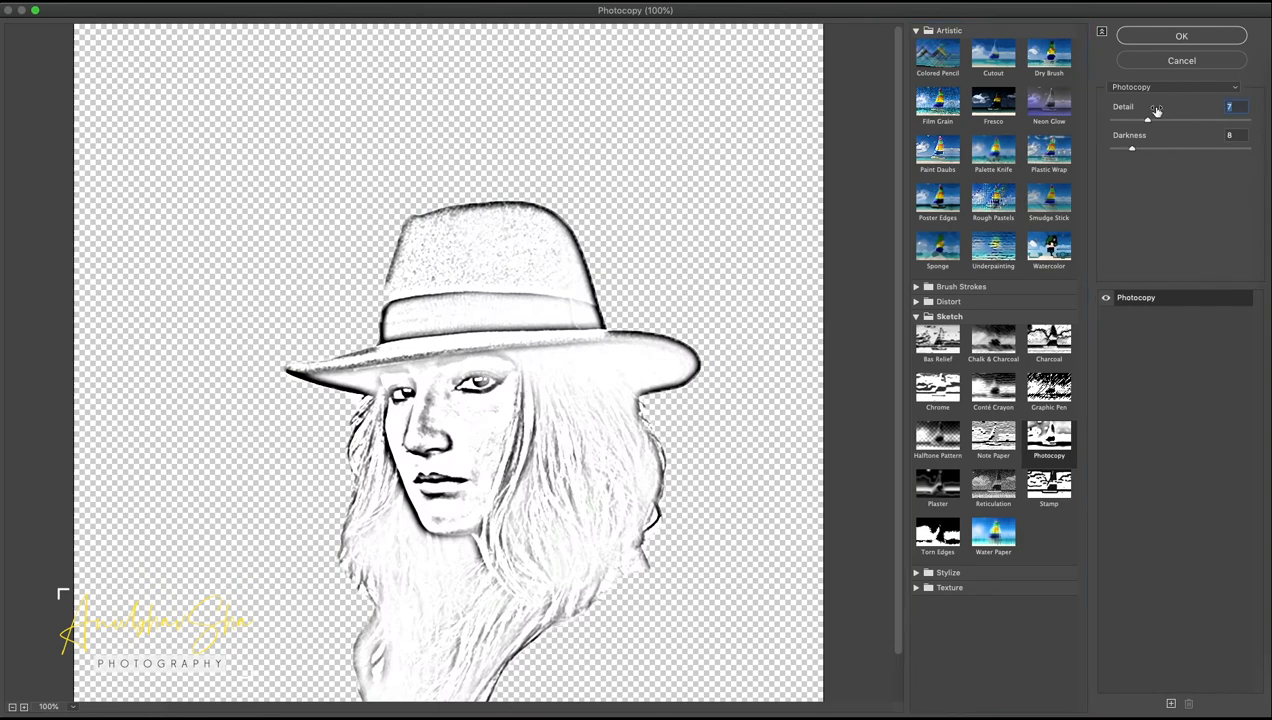
{"action": "left_click_drag", "start_coordinate": [1156, 110], "coordinate": [1145, 112]}
{"action": "key", "text": "Tab"}
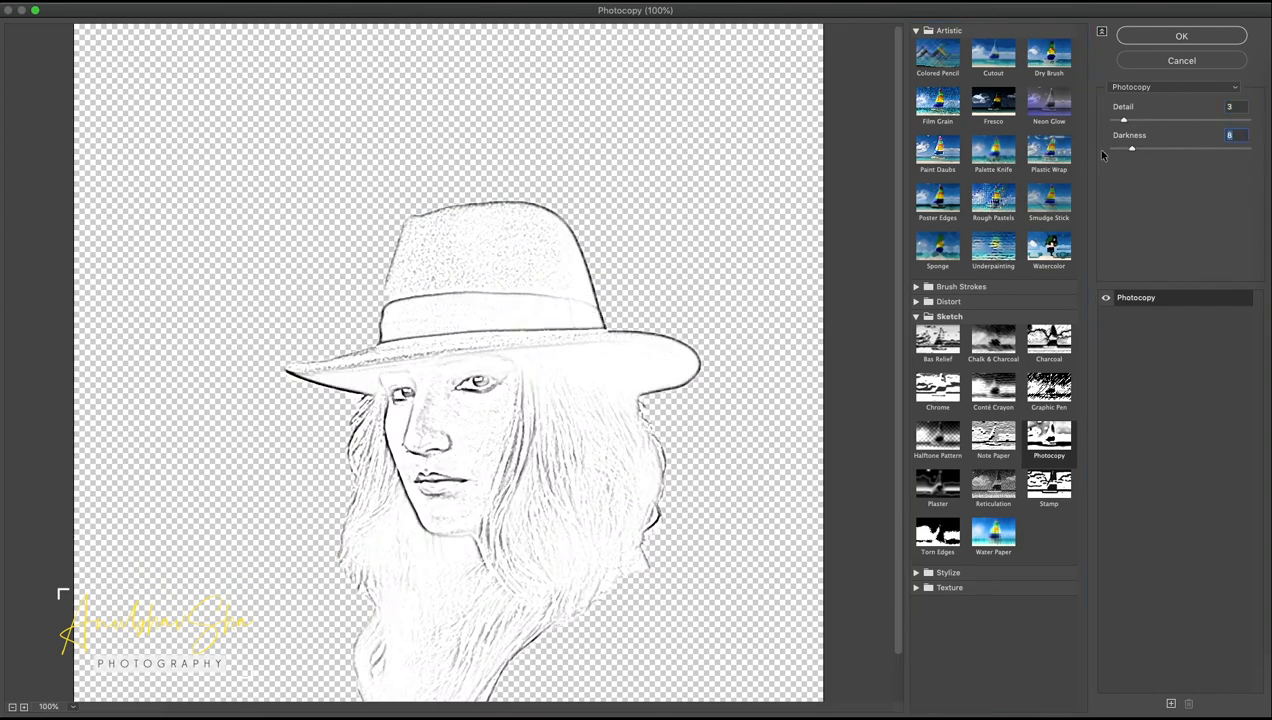
{"action": "type", "text": "50"}
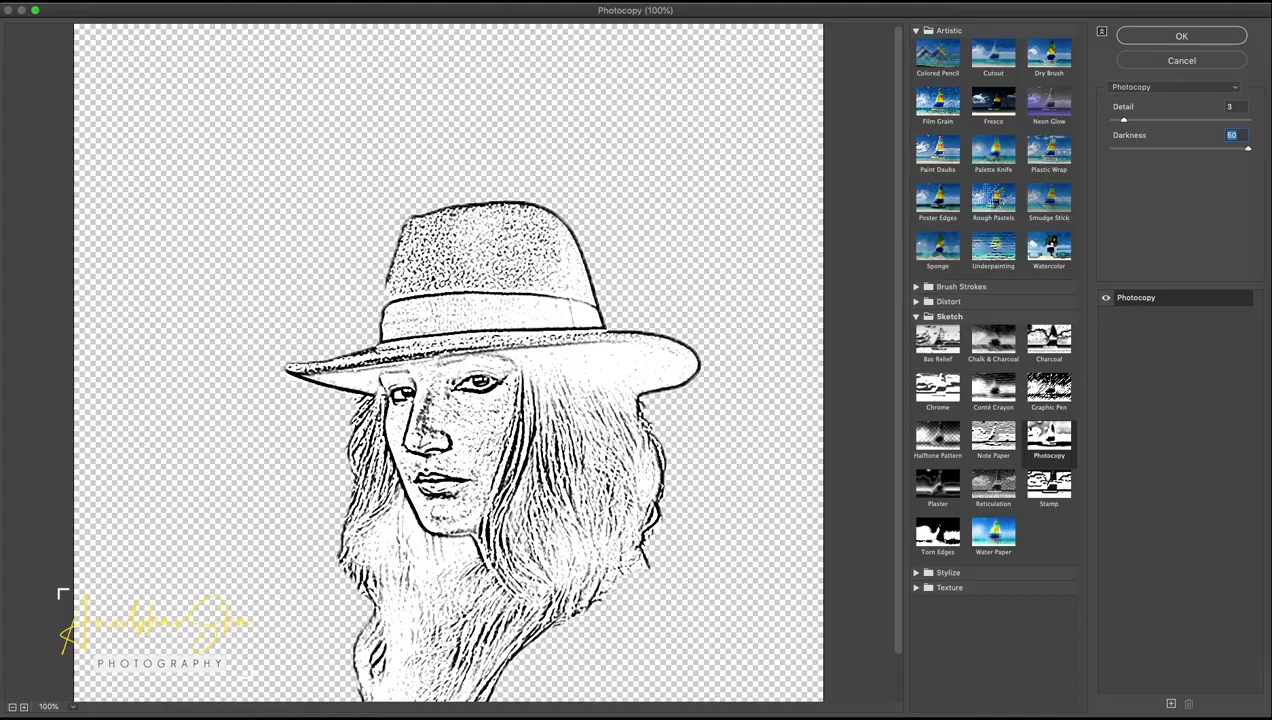
{"action": "left_click", "coordinate": [1174, 35]}
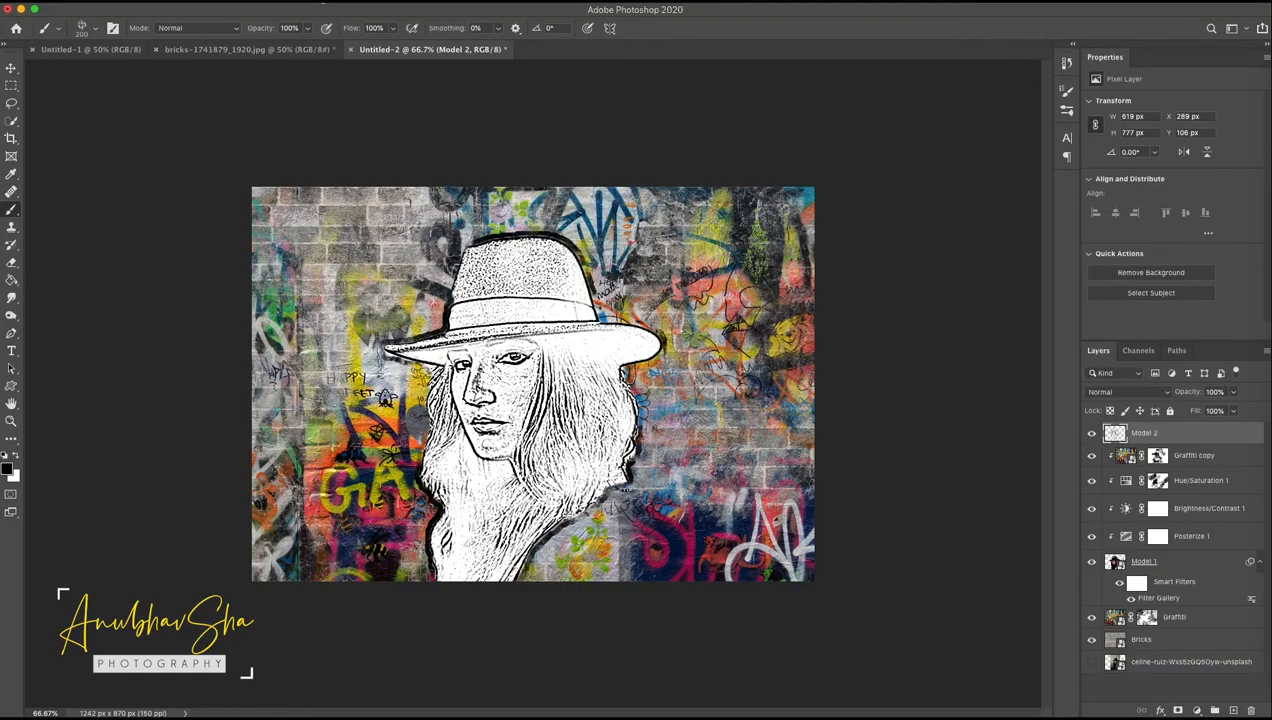
Apply the Cutout filter to Model 2 with 3 levels, edge simplicity 3 and edge fidelity 3.
{"action": "left_click", "coordinate": [321, 1]}
{"action": "left_click", "coordinate": [335, 54]}
{"action": "left_click", "coordinate": [916, 31]}
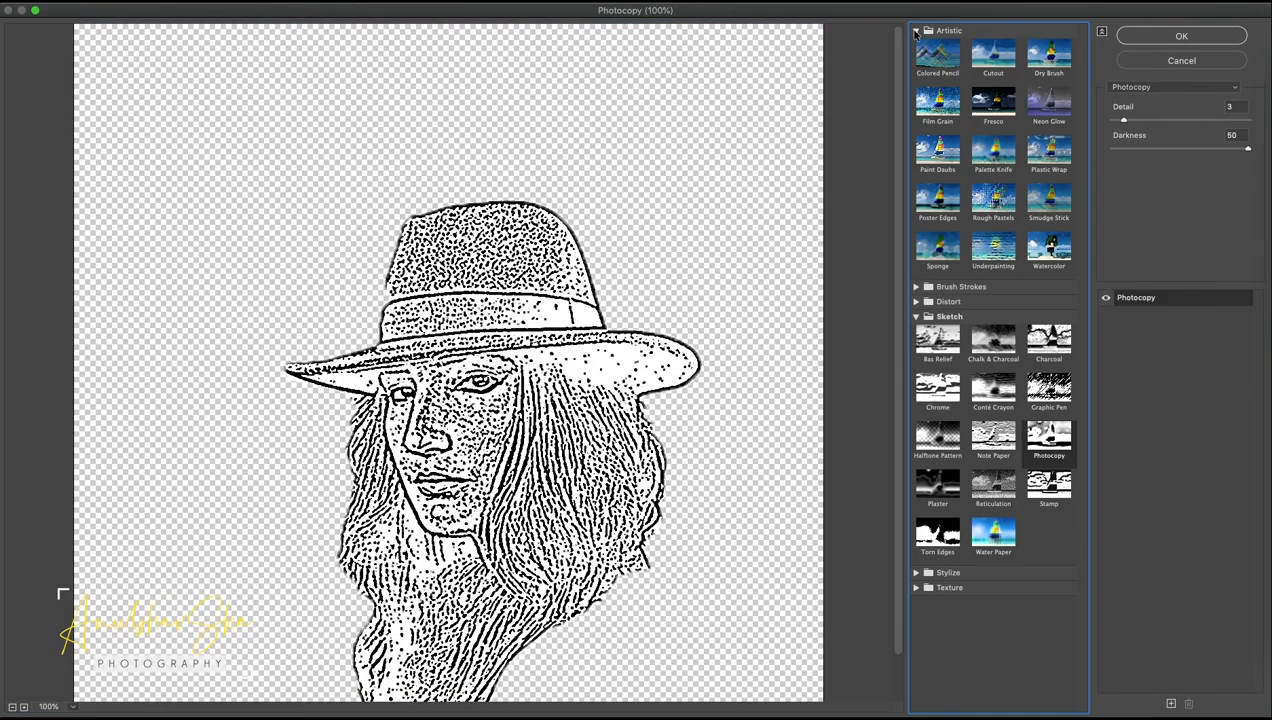
{"action": "left_click", "coordinate": [991, 62]}
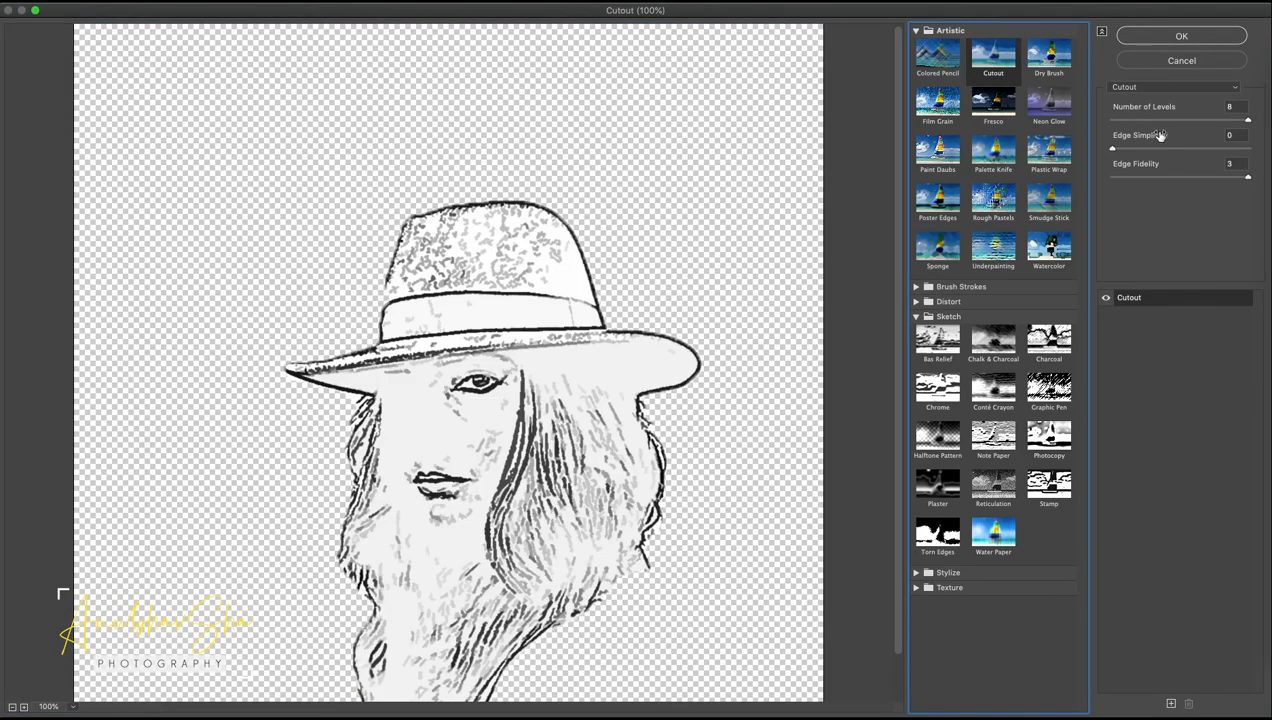
{"action": "left_click", "coordinate": [1145, 120]}
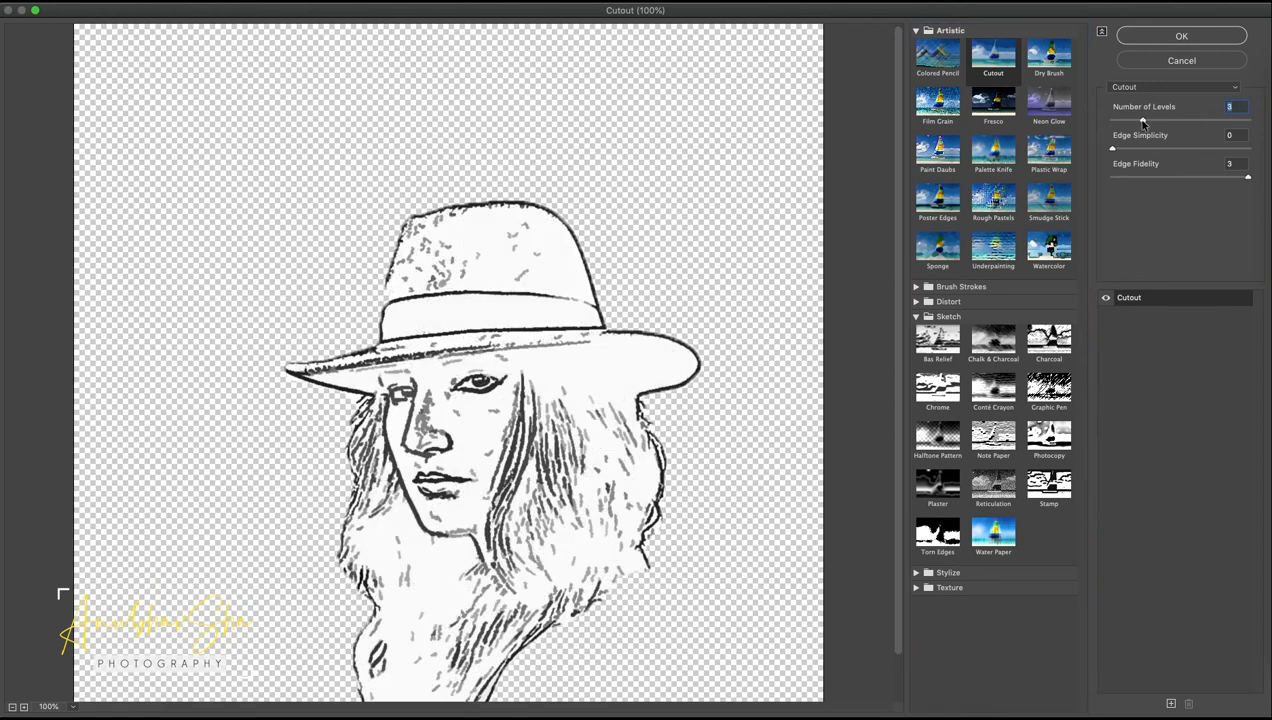
{"action": "left_click", "coordinate": [1141, 149]}
{"action": "left_click_drag", "start_coordinate": [1145, 149], "coordinate": [1151, 148]}
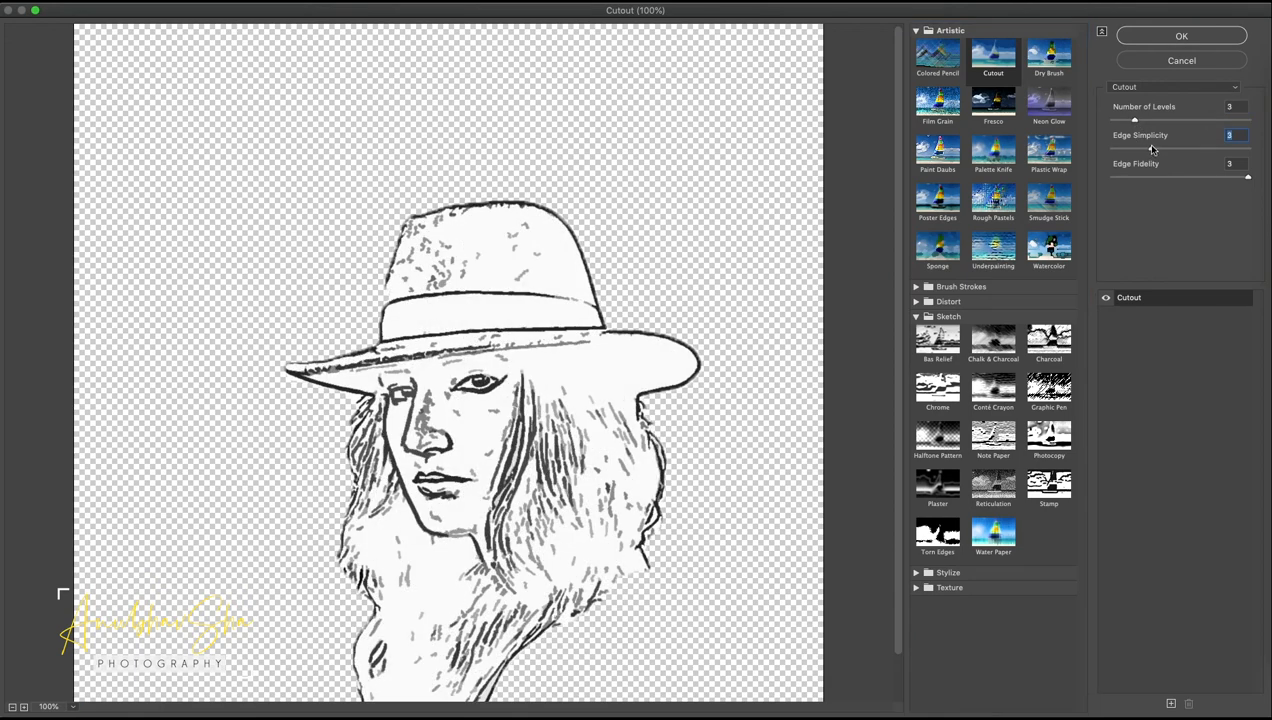
{"action": "left_click", "coordinate": [1172, 37]}
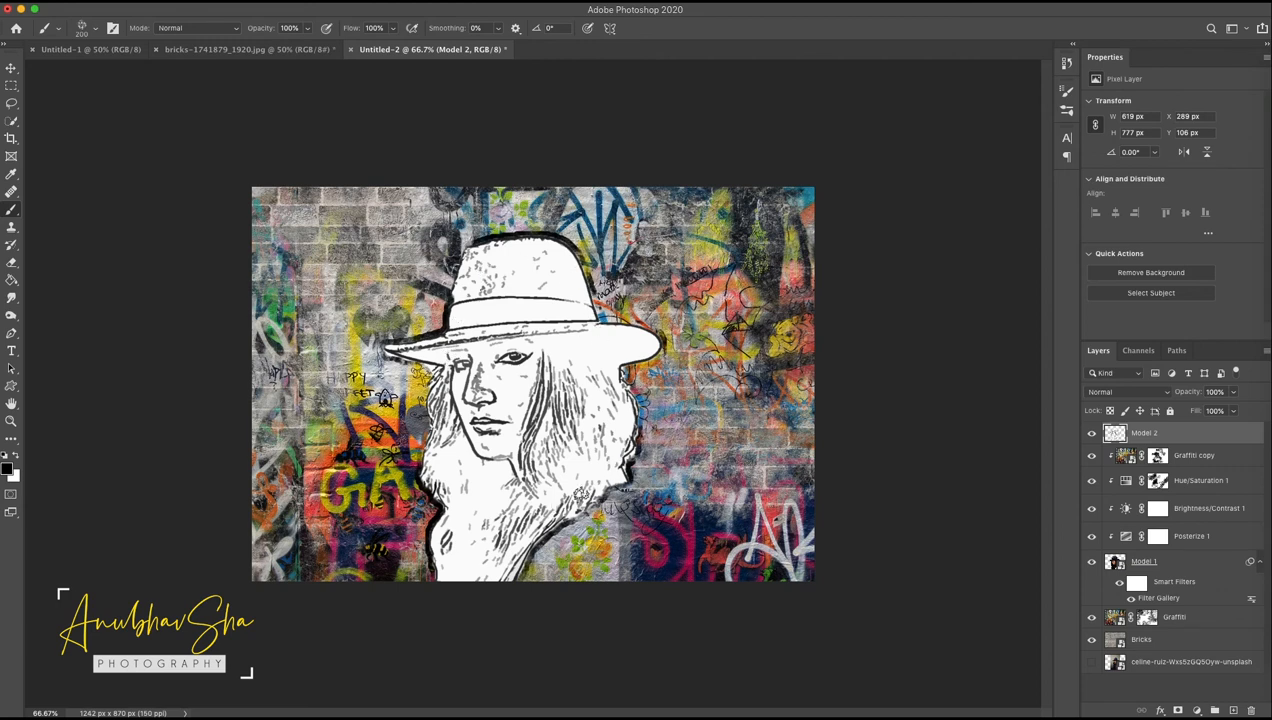
Darken the midtones of the Model 2 sketch with Levels and set the layer's blend mode to Multiply.
{"action": "key", "text": "super+l"}
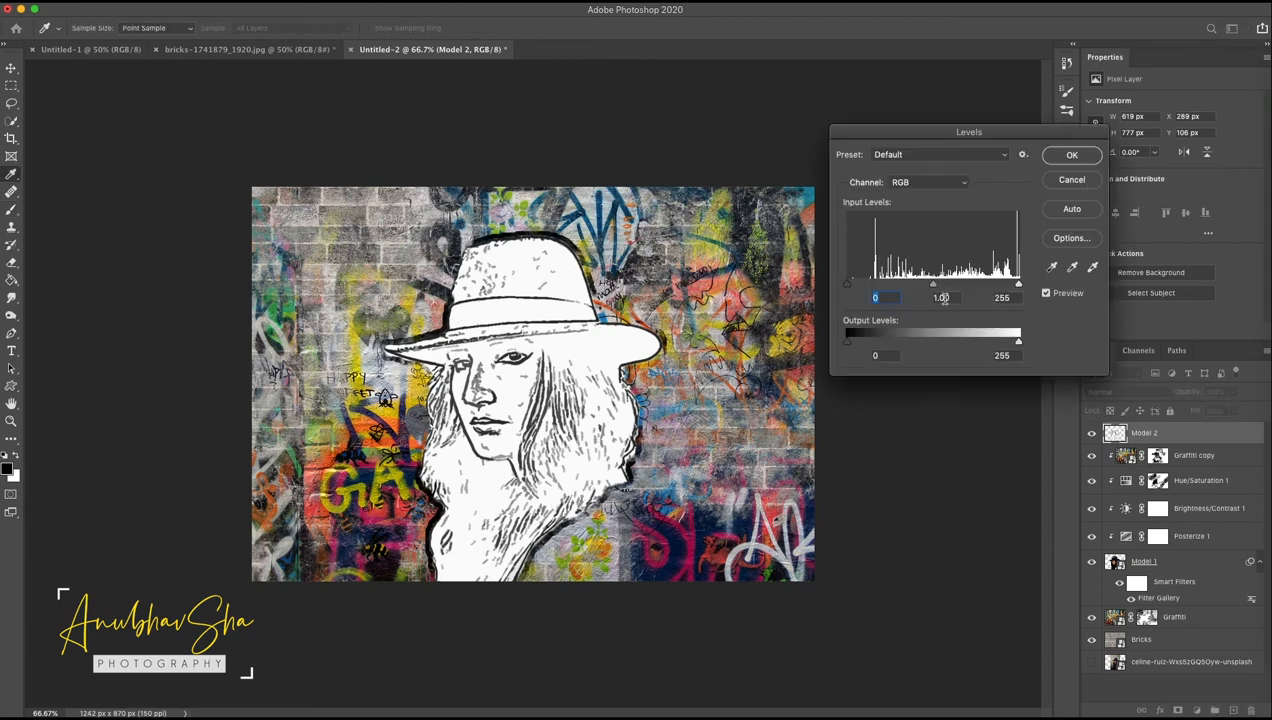
{"action": "mouse_move", "coordinate": [933, 284]}
{"action": "left_mouse_down"}
{"action": "mouse_move", "coordinate": [1013, 286]}
{"action": "mouse_move", "coordinate": [962, 286]}
{"action": "left_mouse_up"}
{"action": "left_click_drag", "start_coordinate": [847, 342], "coordinate": [855, 342]}
{"action": "left_click", "coordinate": [1068, 157]}
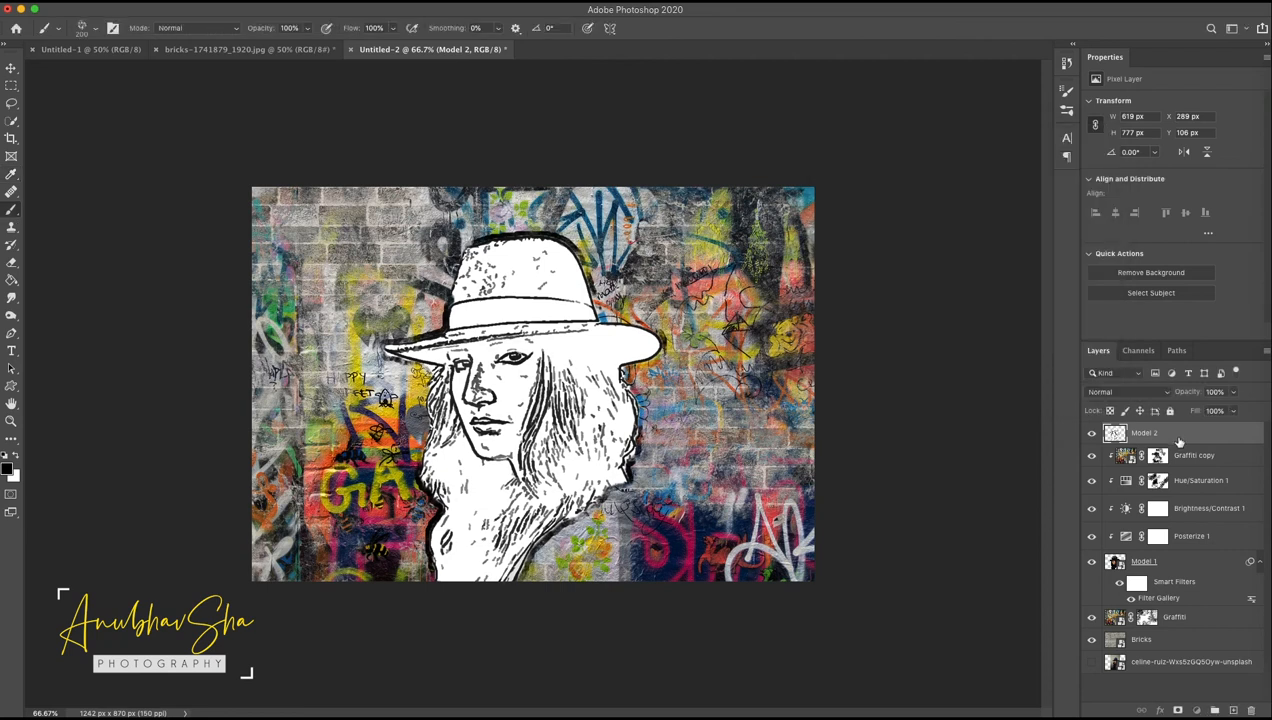
{"action": "left_click", "coordinate": [1128, 392]}
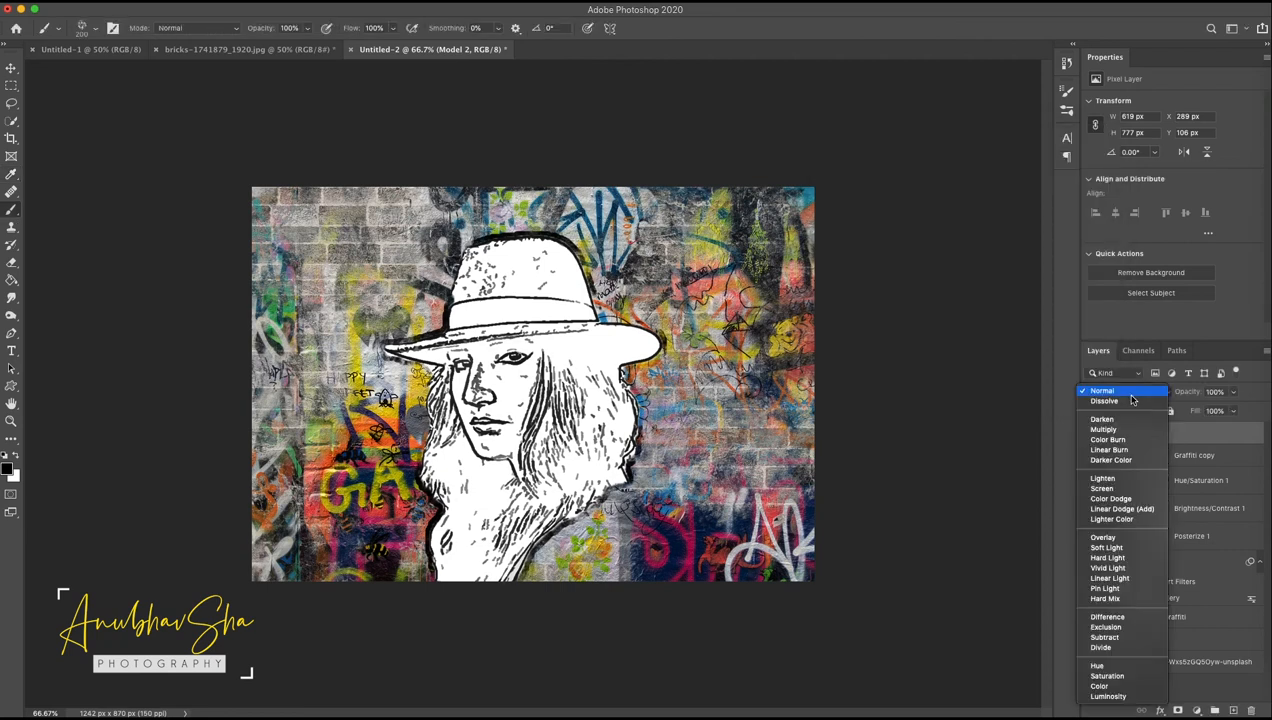
{"action": "left_click", "coordinate": [1102, 420]}
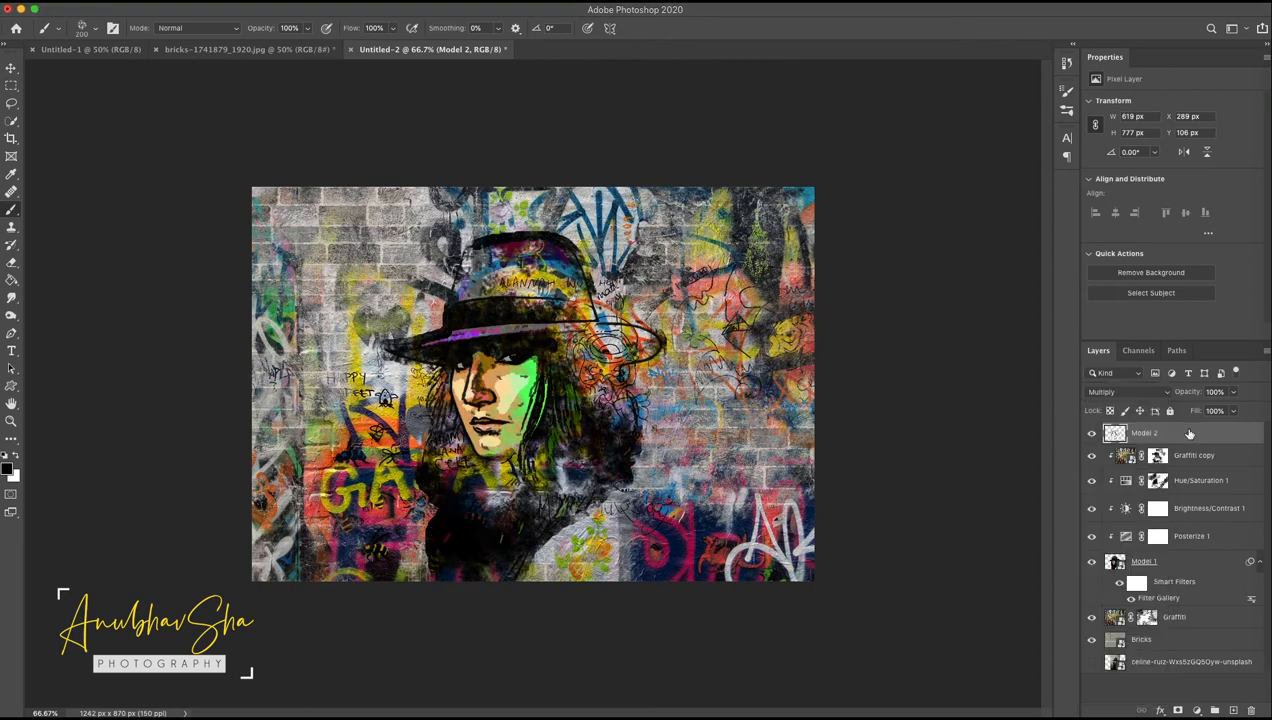
Stamp all visible layers into a new layer on top and name it Main.
{"action": "key", "text": "alt+shift+super+e"}
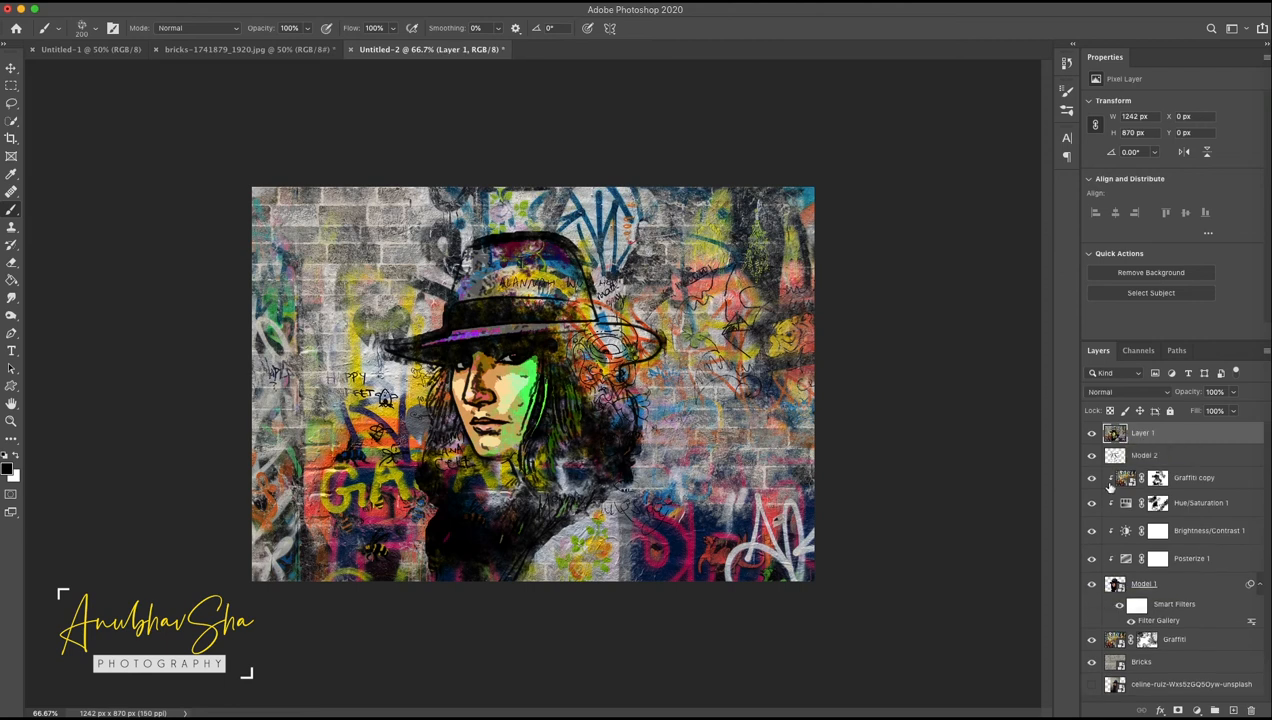
{"action": "double_click", "coordinate": [1143, 433]}
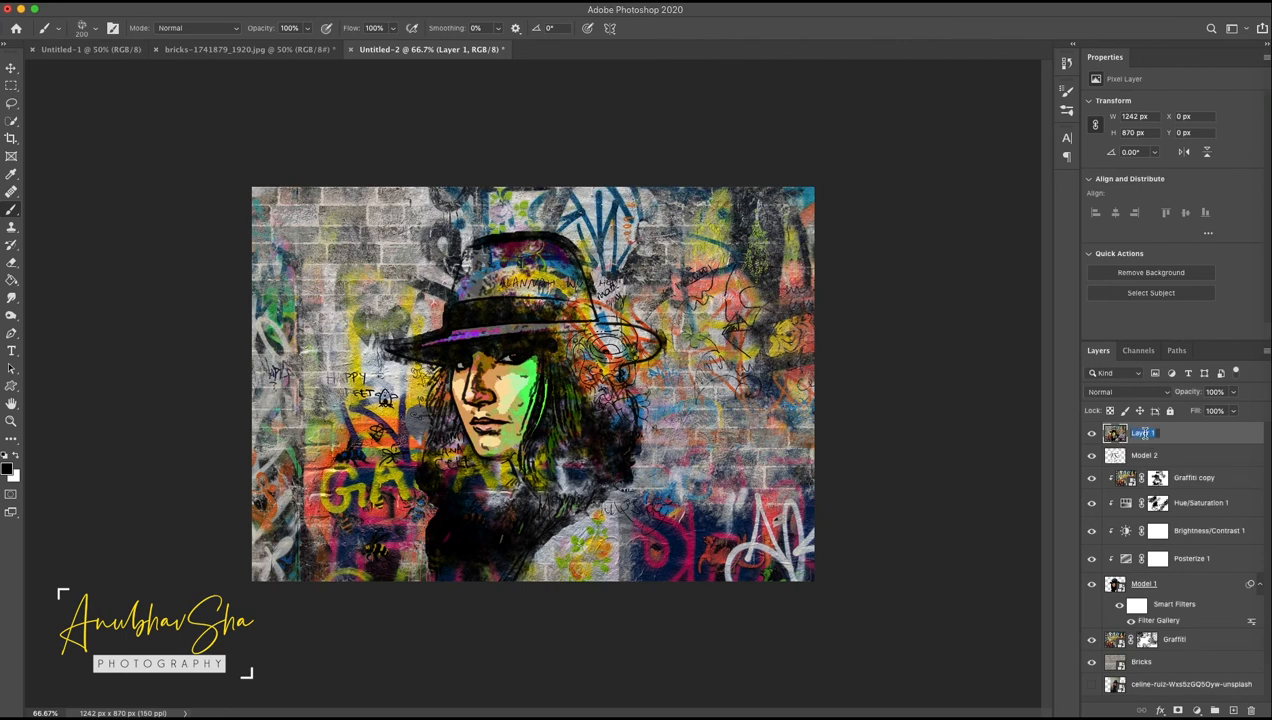
{"action": "type", "text": "Main"}
{"action": "key", "text": "Return"}
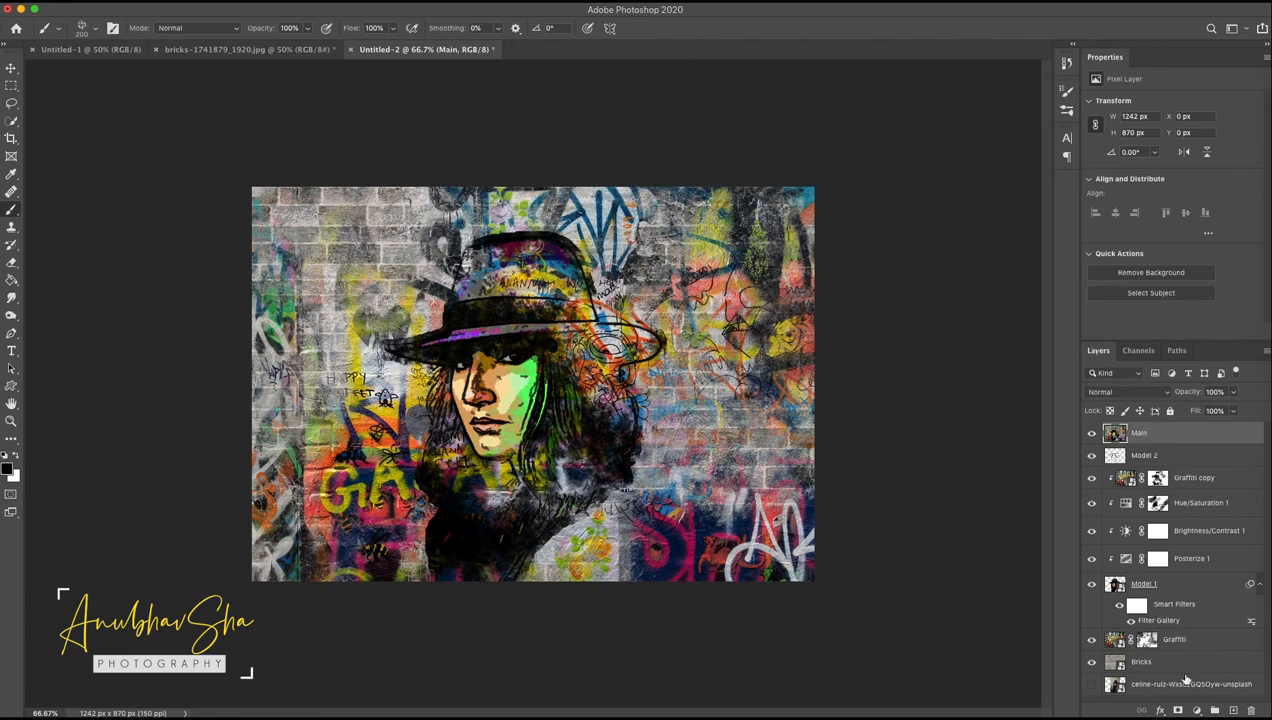
Add a layer mask to the Main layer, paste a copy of the Bricks layer into that mask's channel, and deselect.
{"action": "left_click", "coordinate": [1178, 710]}
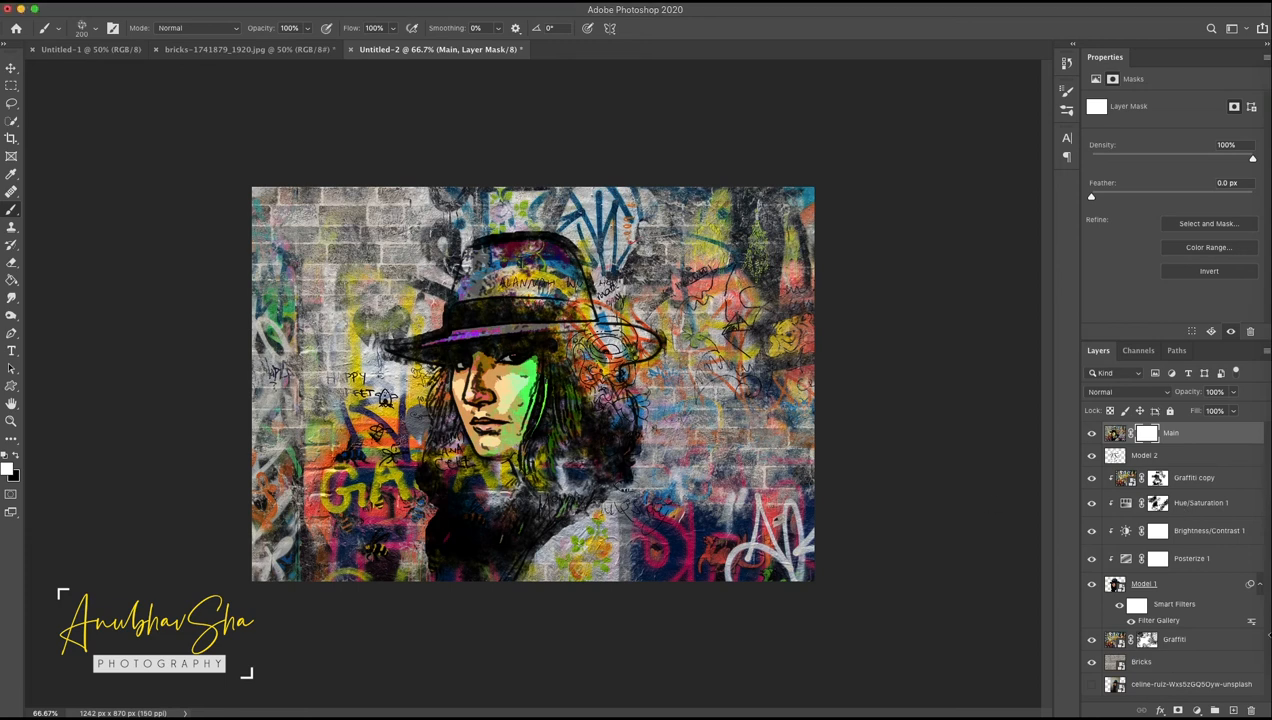
{"action": "left_click", "coordinate": [1112, 663]}
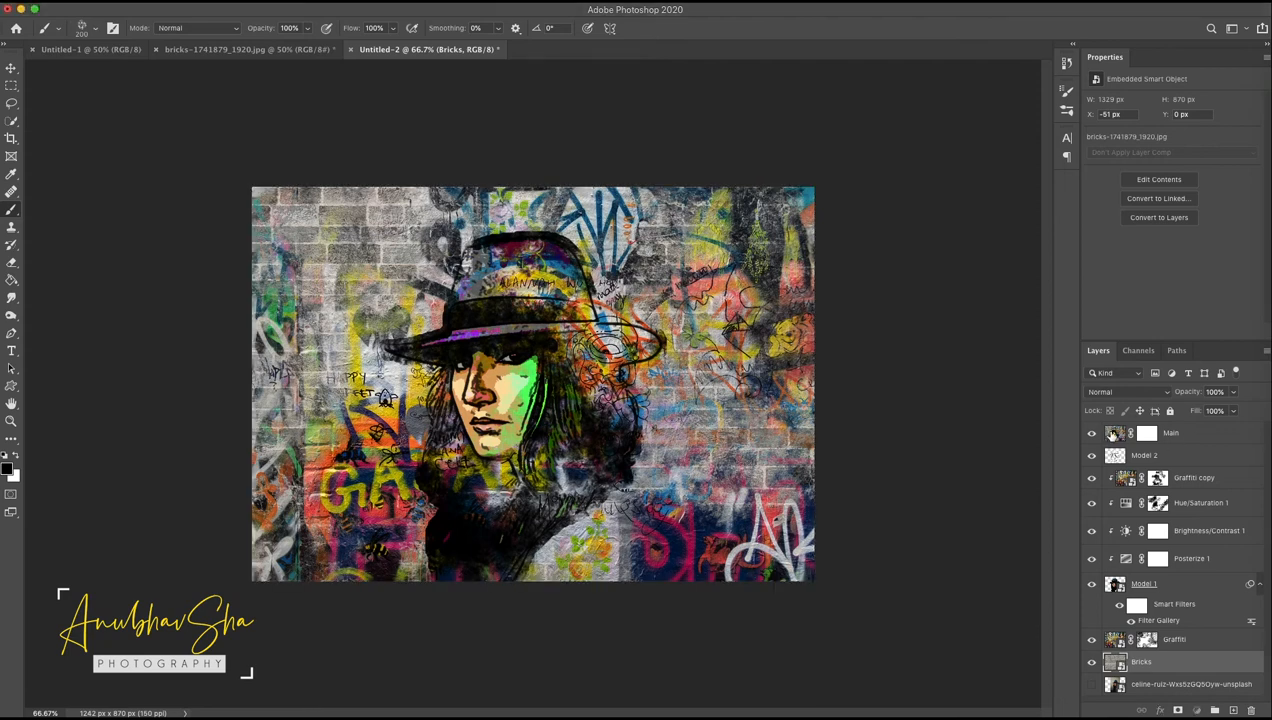
{"action": "left_click", "coordinate": [1113, 435]}
{"action": "left_click", "coordinate": [1138, 351]}
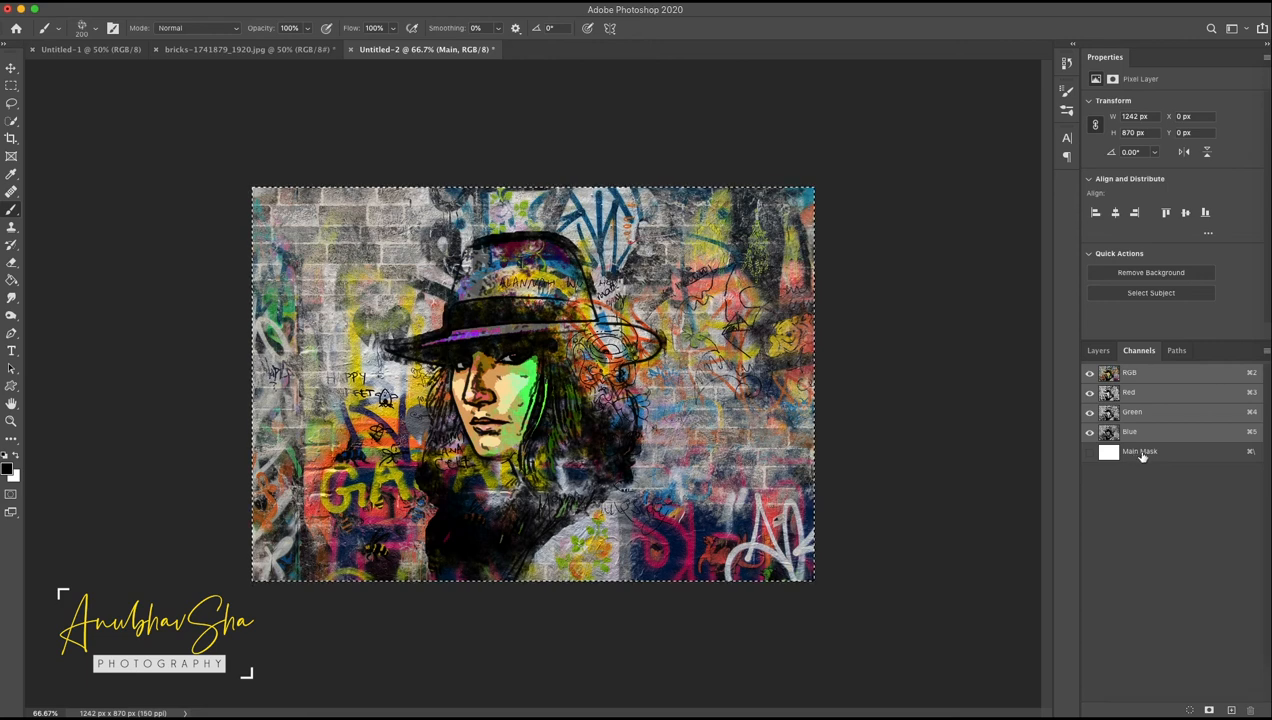
{"action": "left_click", "coordinate": [1110, 455]}
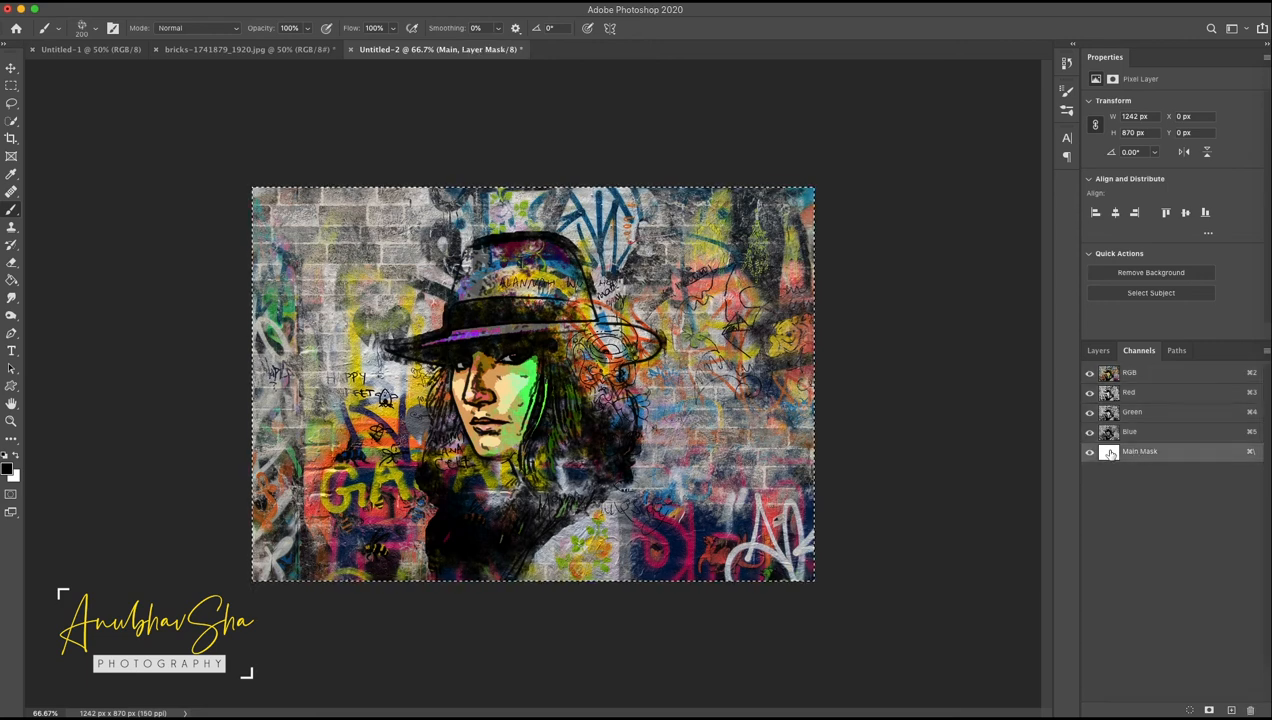
{"action": "key", "text": "super+v"}
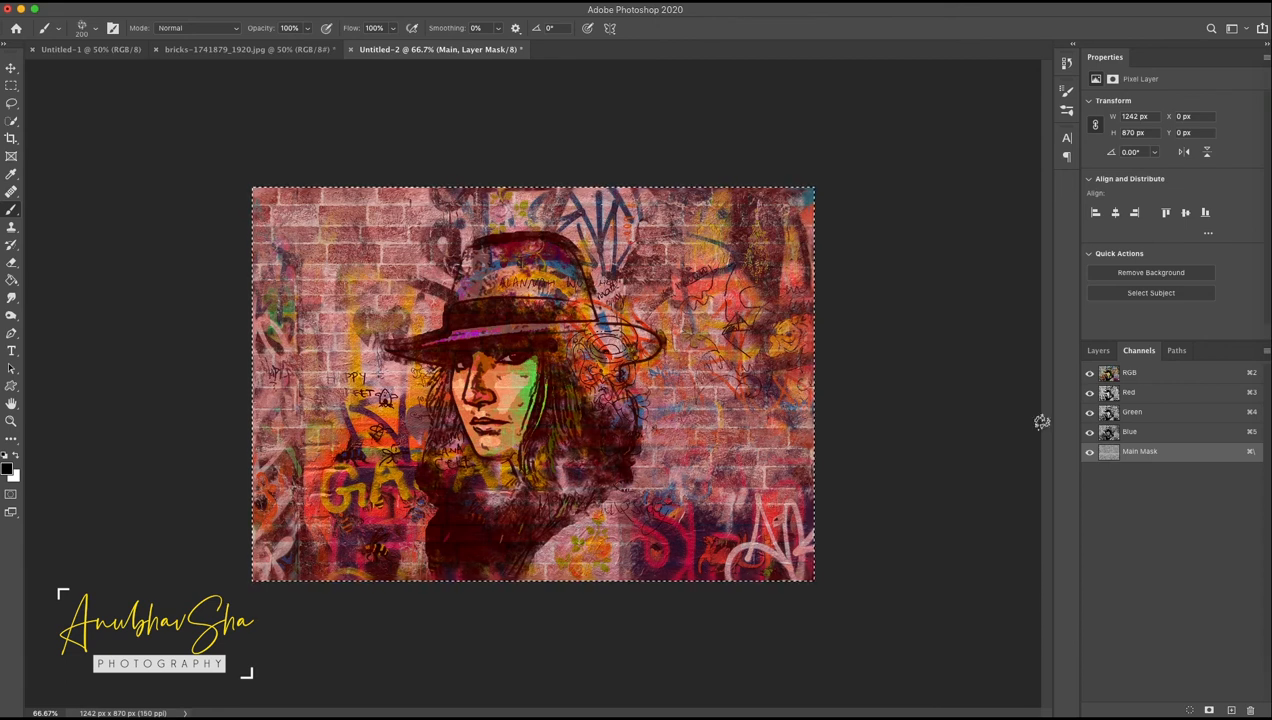
{"action": "key", "text": "super+z"}
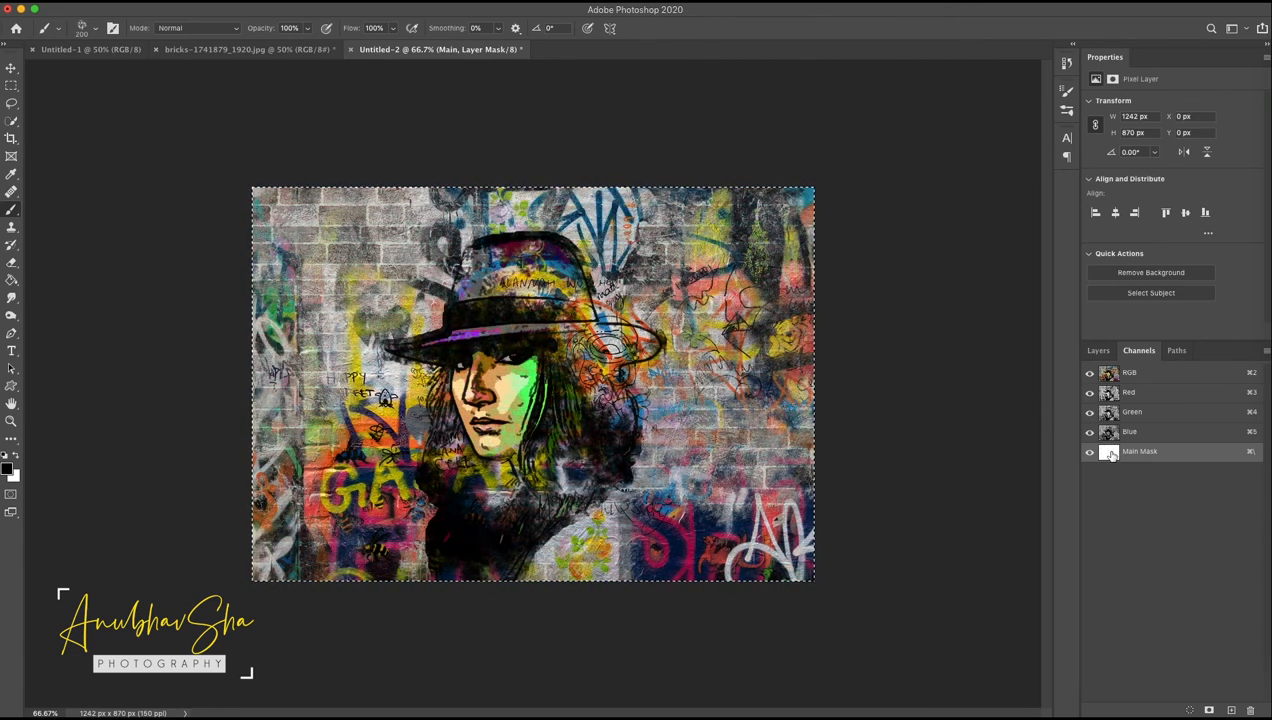
{"action": "key", "text": "super+shift+z"}
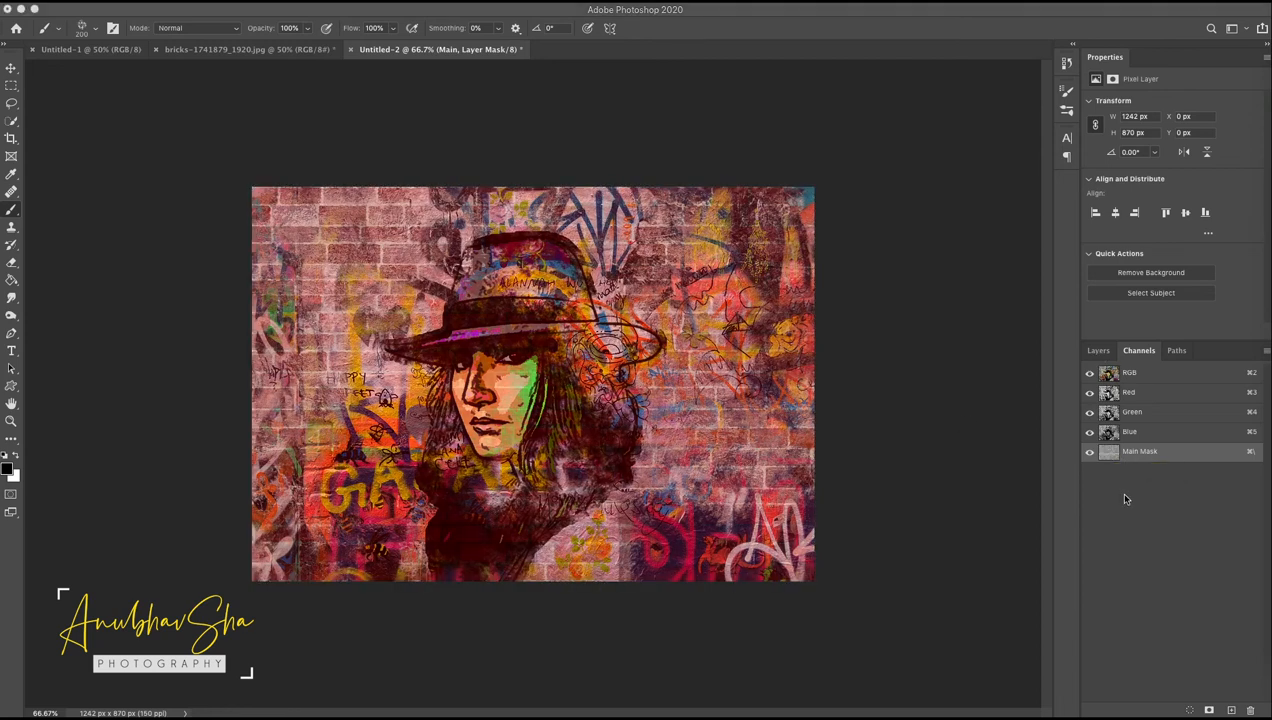
{"action": "left_click", "coordinate": [1098, 351]}
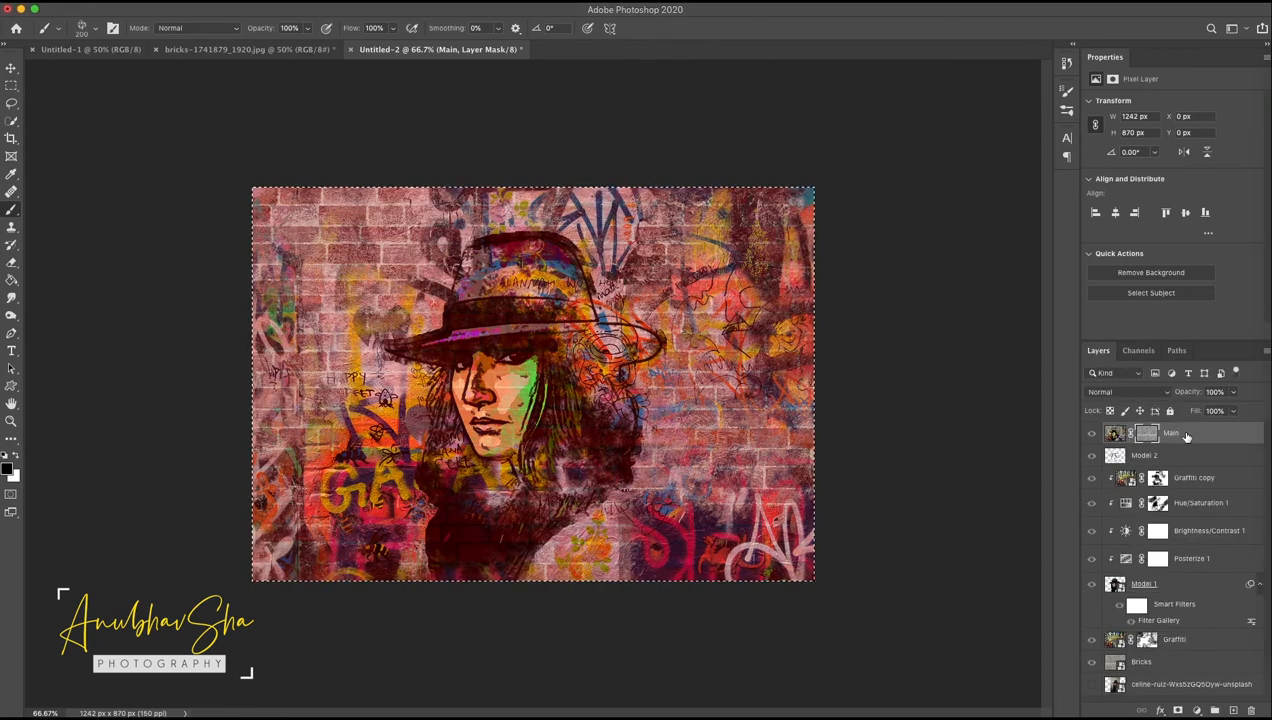
{"action": "key", "text": "super+d"}
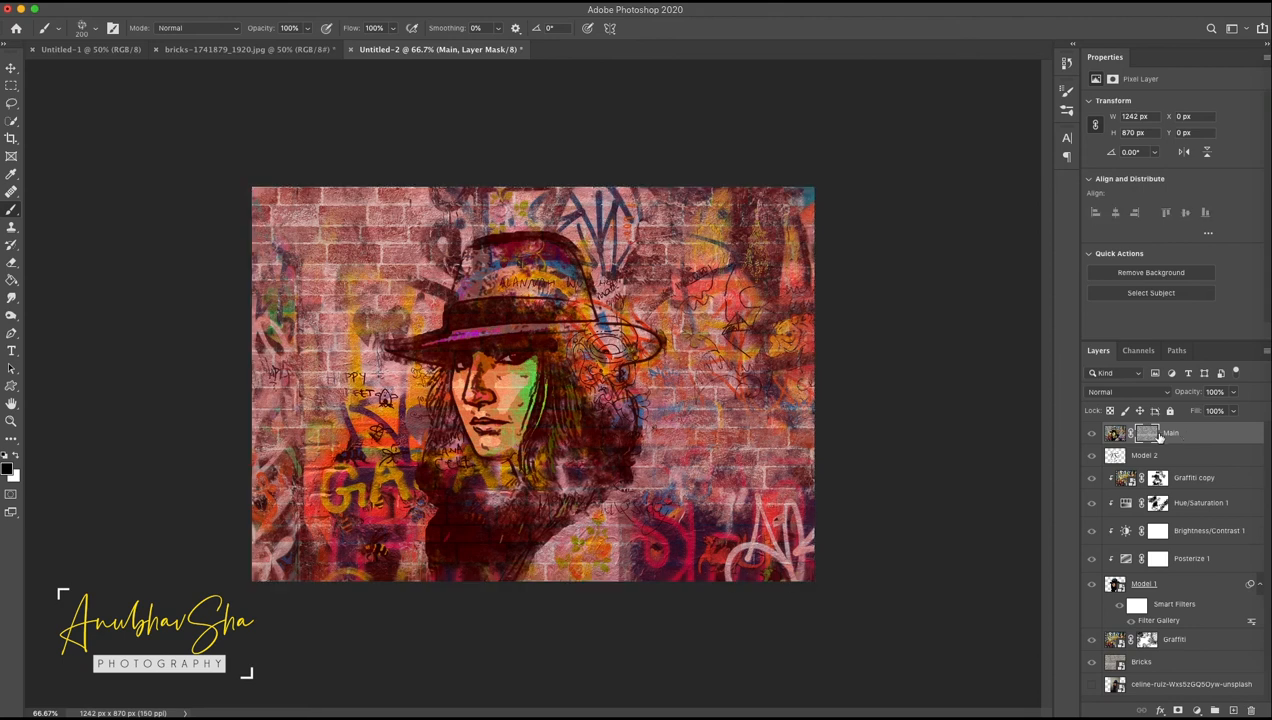
Add Bevel & Emboss to the Main layer as an Inner Bevel with depth 800%, direction Down and size 70 px.
{"action": "left_click", "coordinate": [1113, 433]}
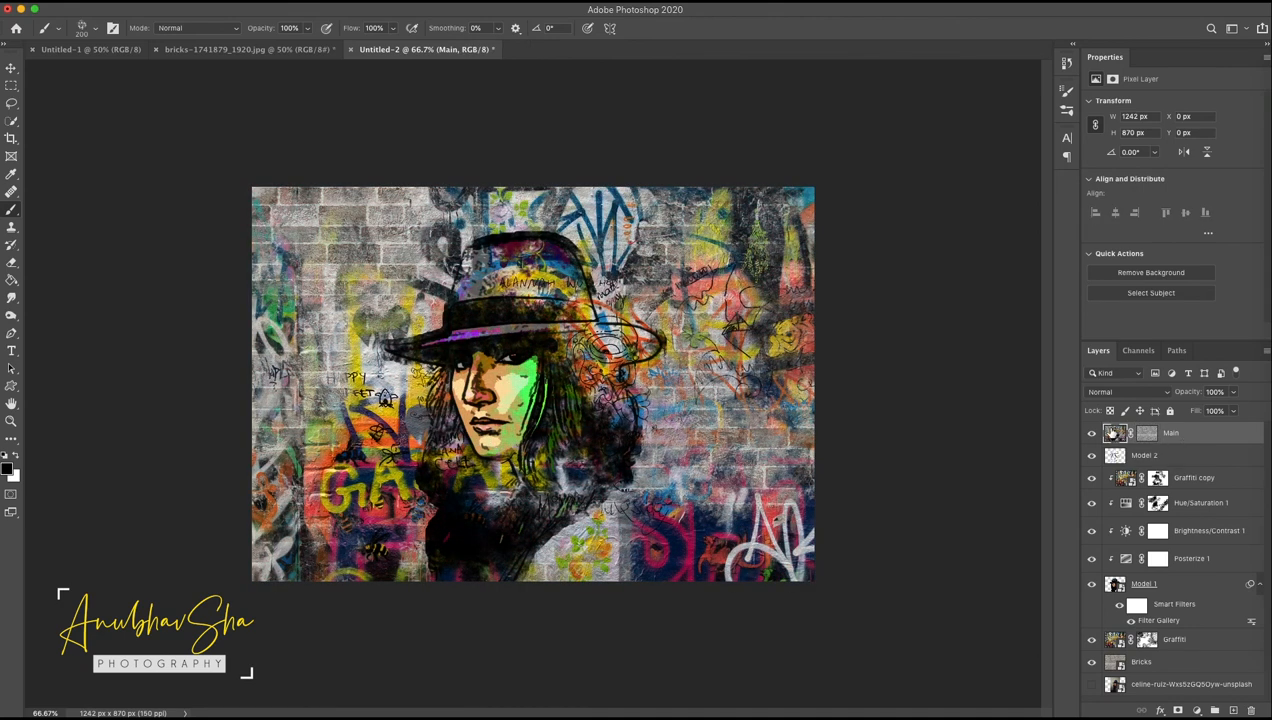
{"action": "right_click", "coordinate": [1220, 433]}
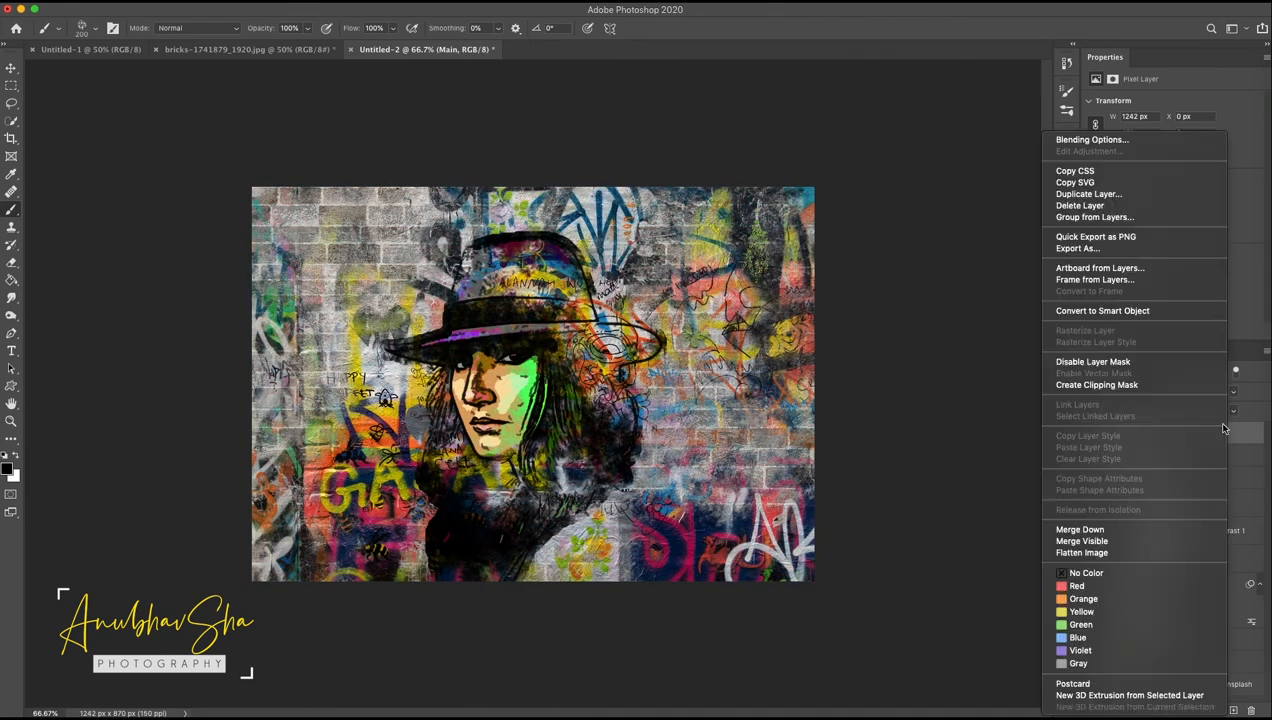
{"action": "left_click", "coordinate": [1086, 141]}
{"action": "left_click", "coordinate": [779, 114]}
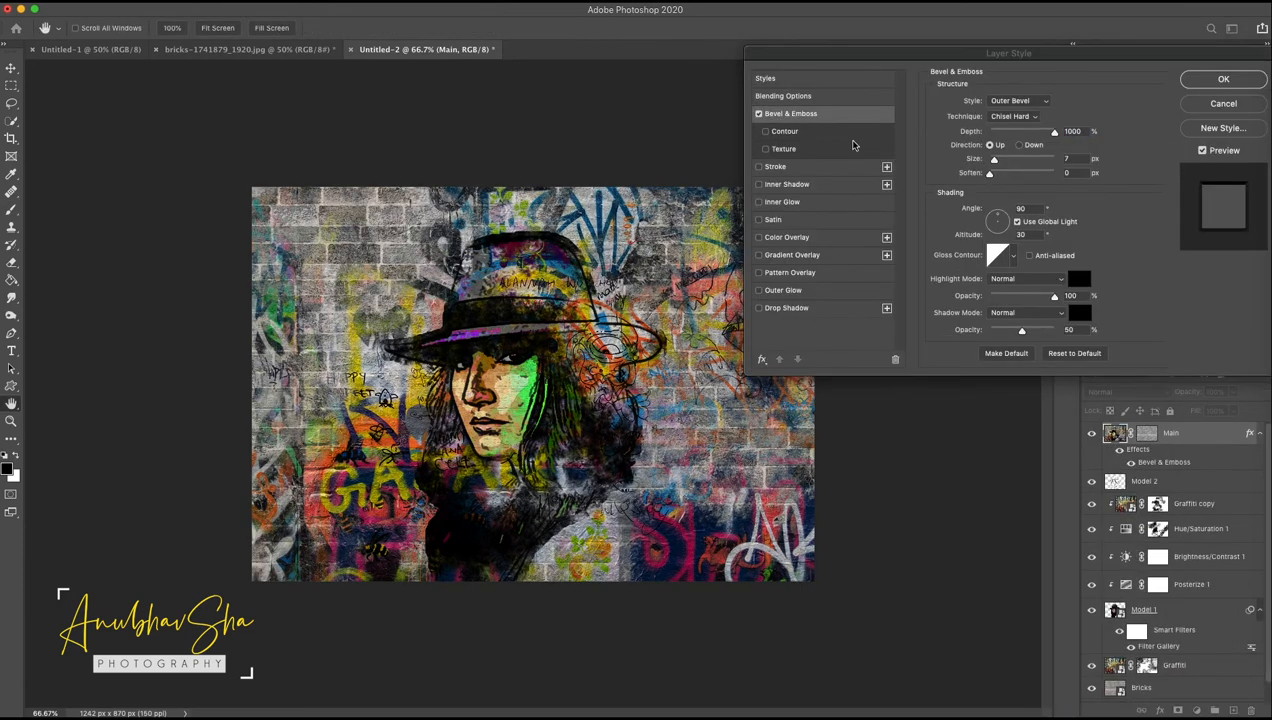
{"action": "left_click", "coordinate": [1066, 119]}
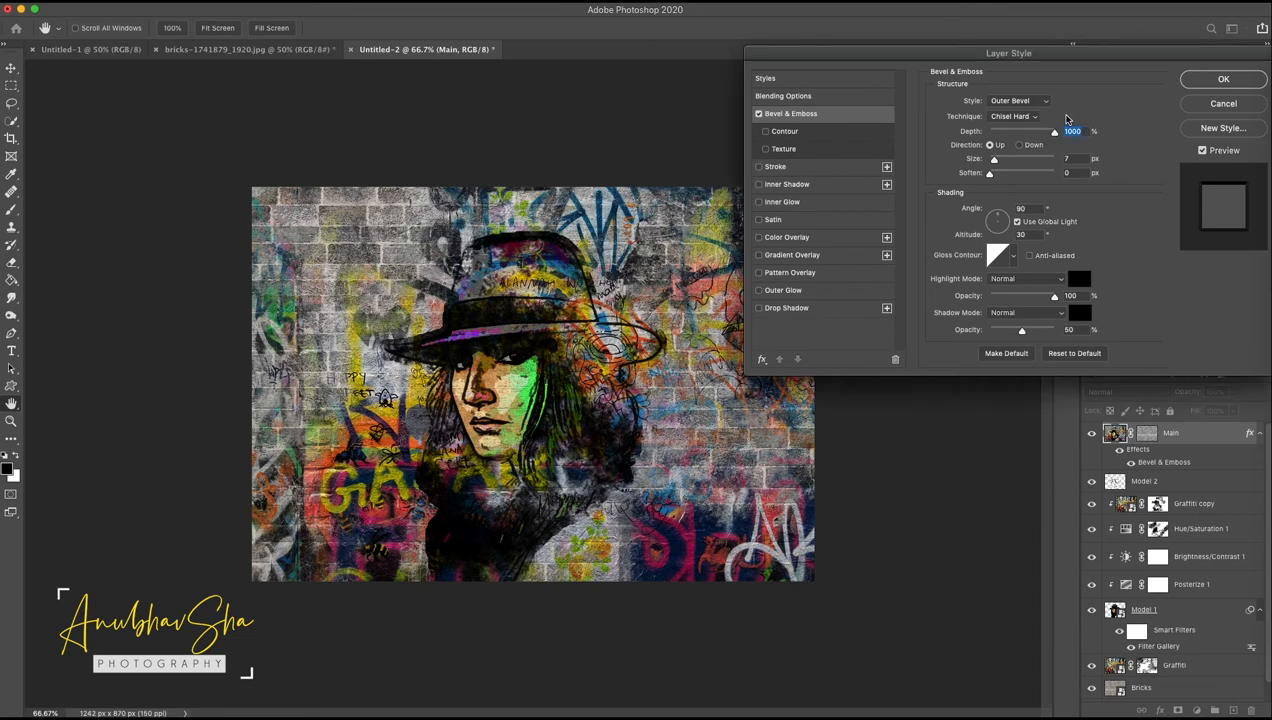
{"action": "left_click", "coordinate": [997, 102]}
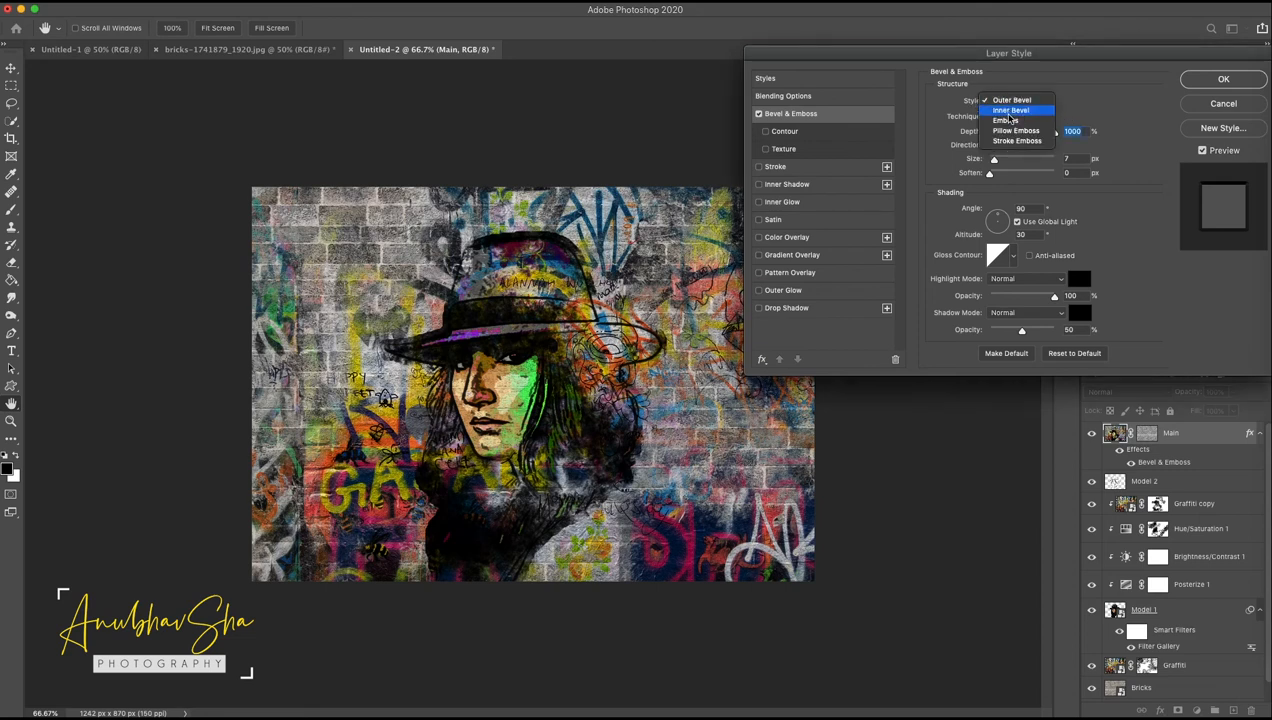
{"action": "left_click", "coordinate": [1009, 111]}
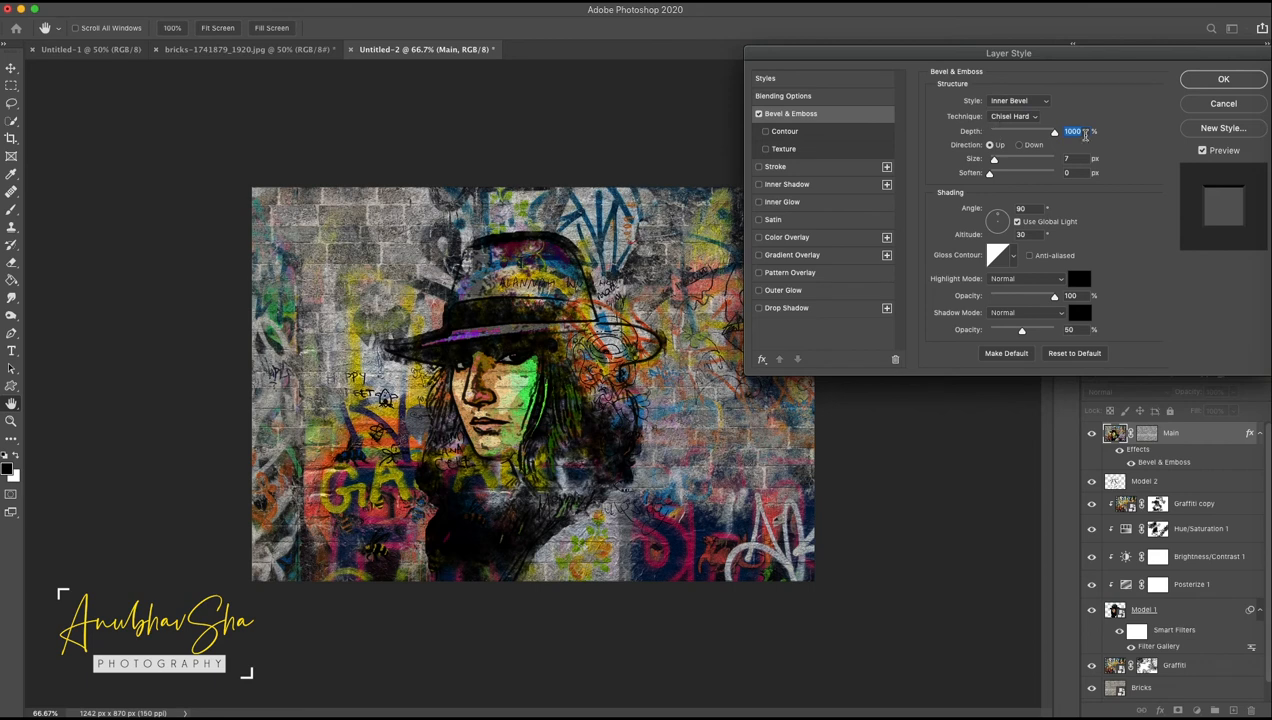
{"action": "type", "text": "800"}
{"action": "left_click", "coordinate": [1020, 145]}
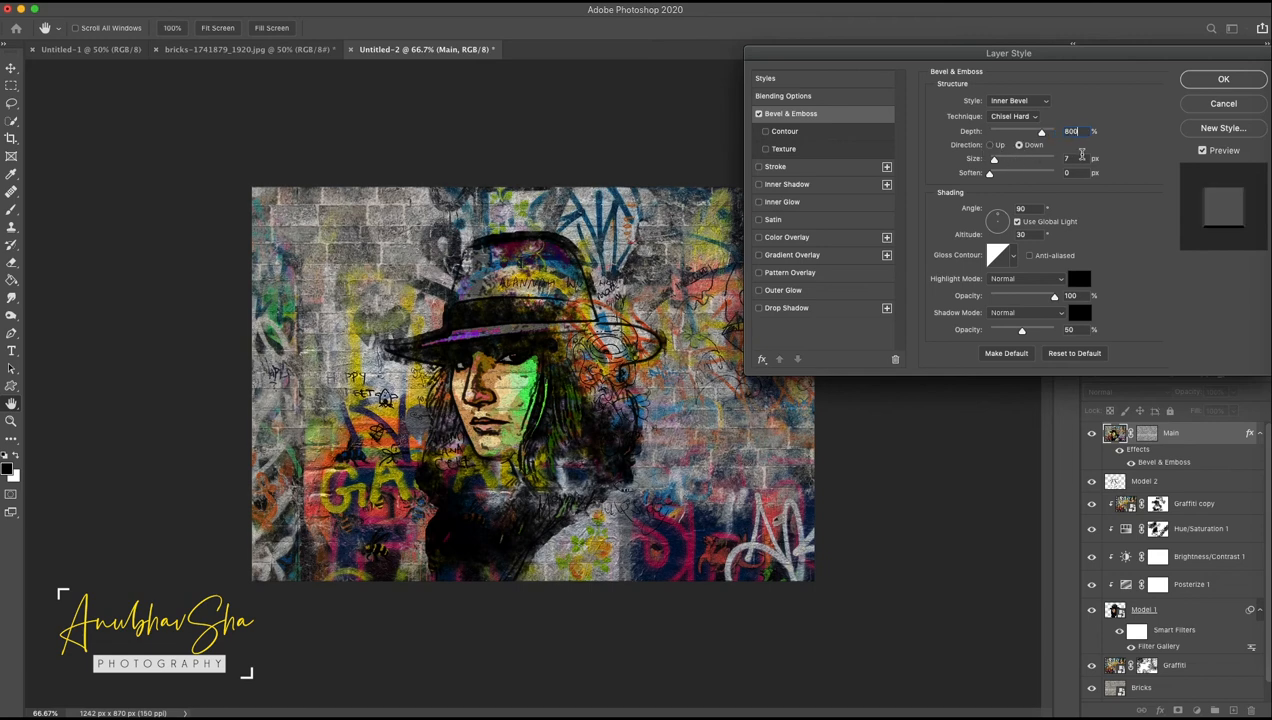
{"action": "double_click", "coordinate": [1077, 158]}
{"action": "type", "text": "70"}
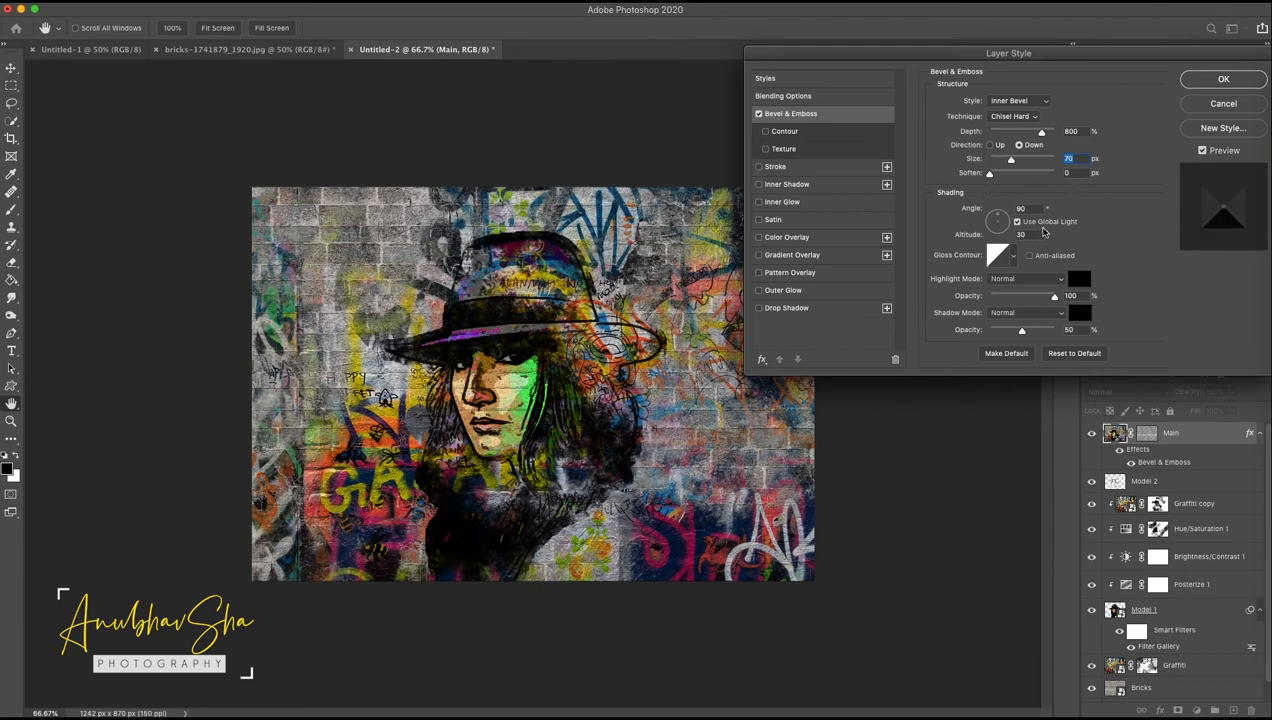
Set the bevel's light angle to 123° and its altitude to 30°.
{"action": "left_click", "coordinate": [988, 209]}
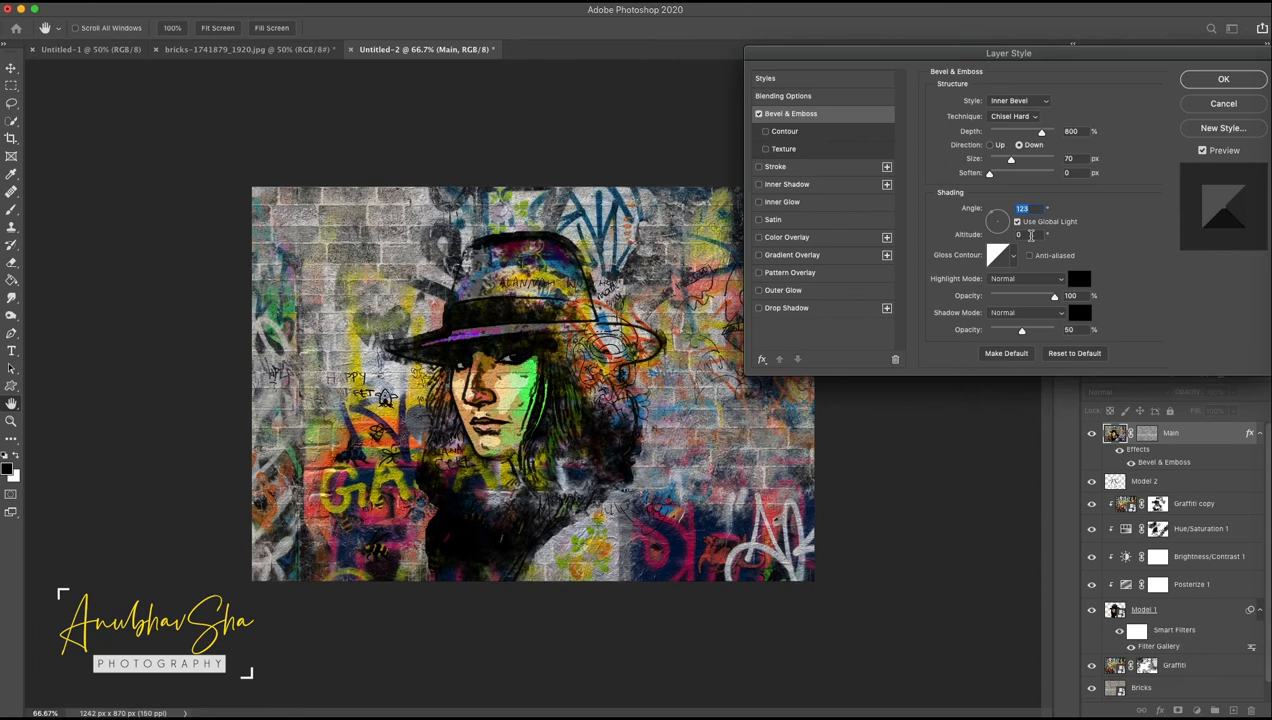
{"action": "key", "text": "Tab"}
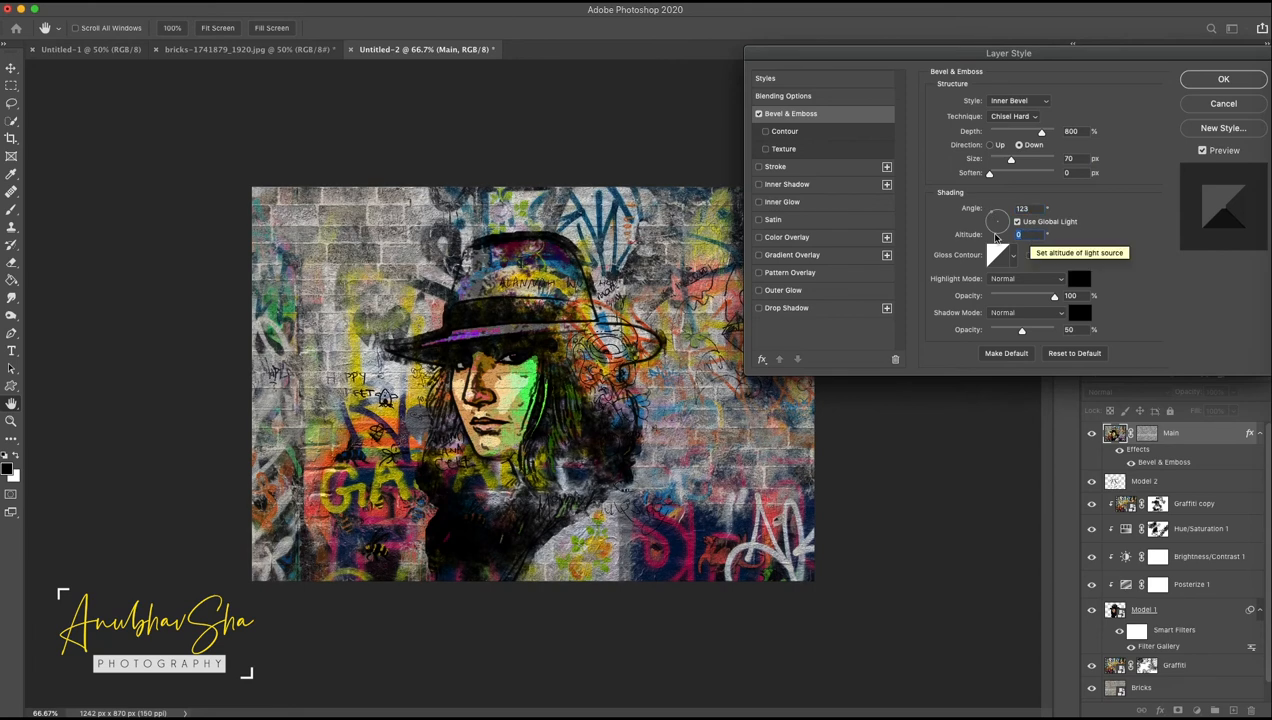
{"action": "type", "text": "30"}
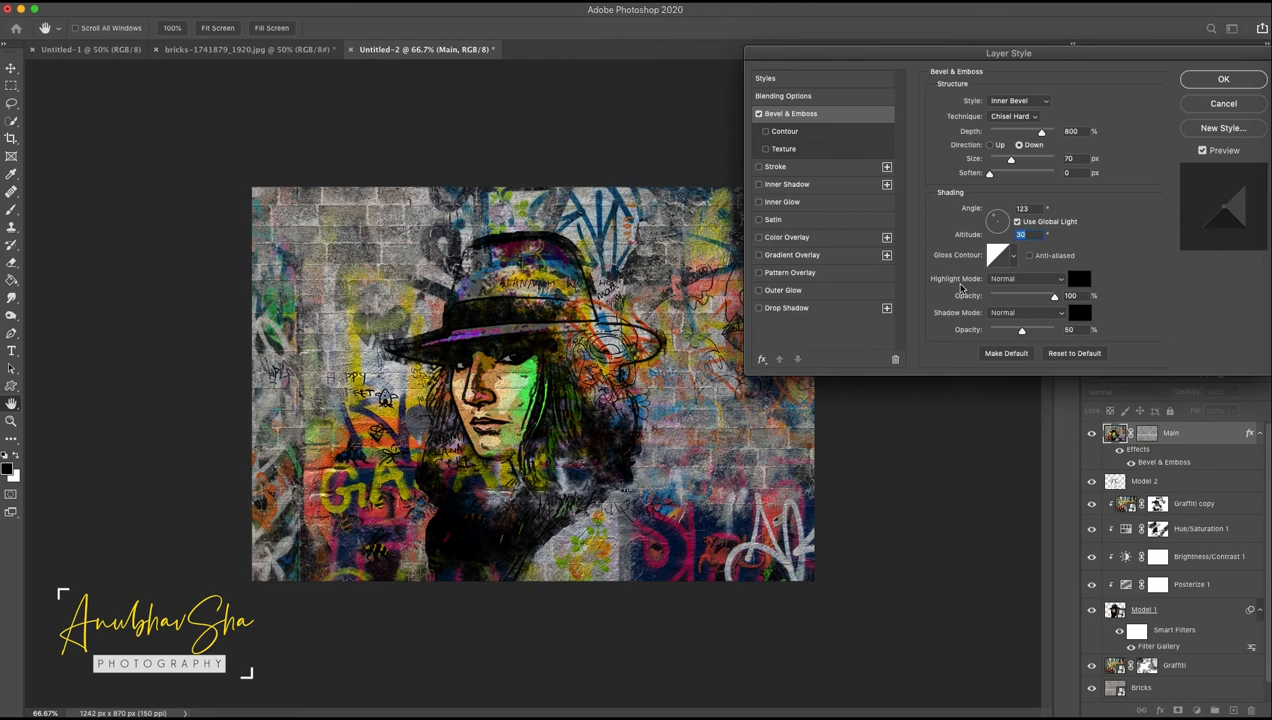
Set the bevel's highlight mode to Overlay with a white (ffffff) highlight colour.
{"action": "left_click", "coordinate": [1030, 280]}
{"action": "left_click", "coordinate": [1008, 424]}
{"action": "left_click", "coordinate": [1080, 279]}
{"action": "type", "text": "ffffff"}
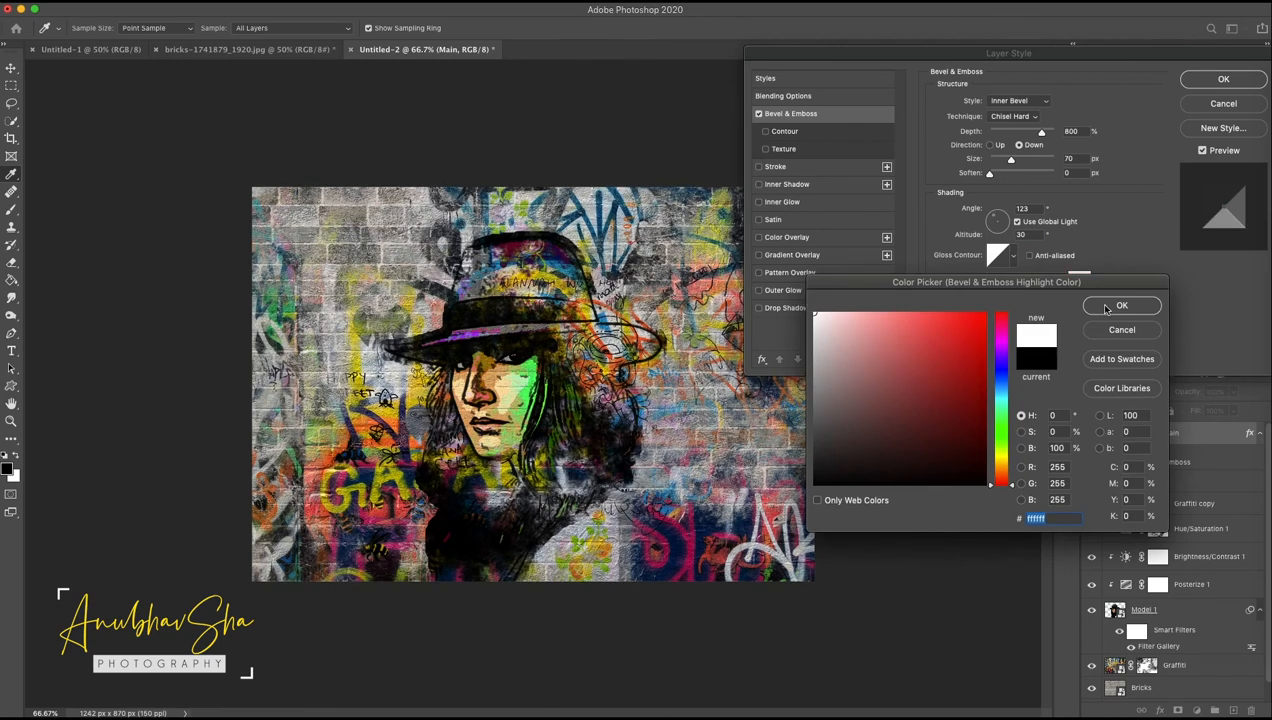
{"action": "left_click", "coordinate": [1121, 305]}
Set the bevel's shadow opacity to 100% and its shadow mode to Multiply, and apply the layer style.
{"action": "left_click", "coordinate": [1070, 329]}
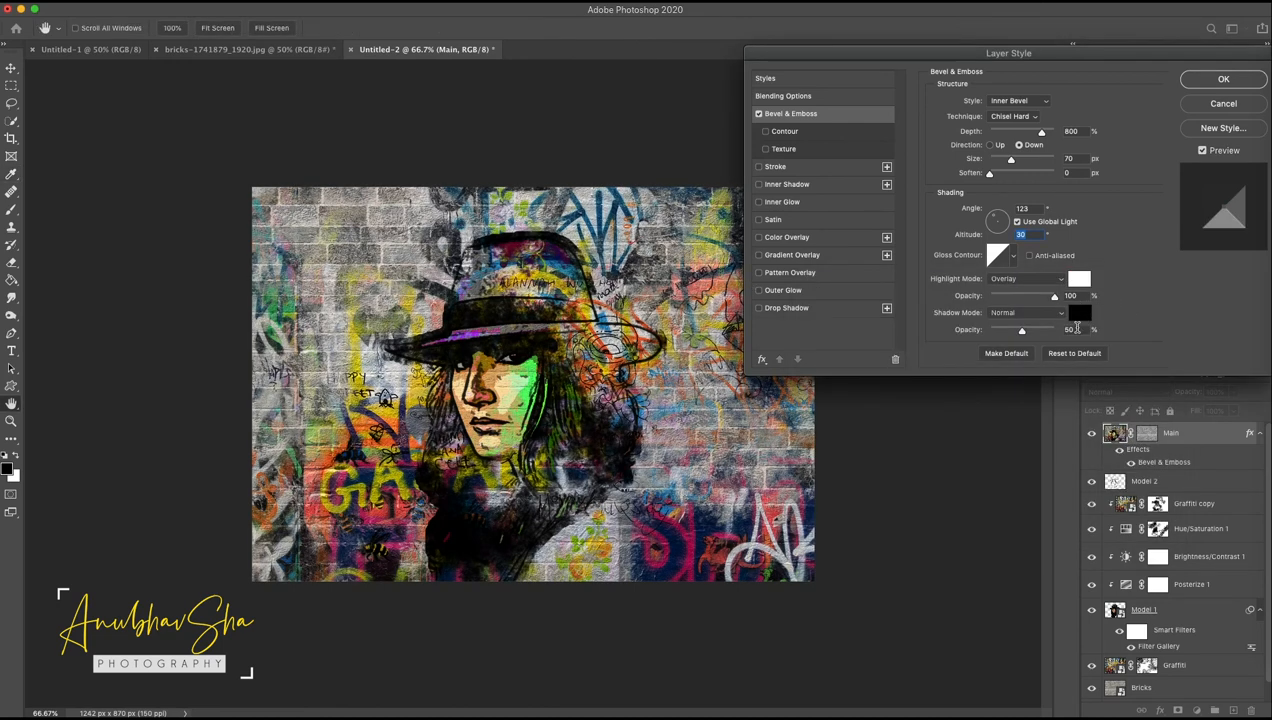
{"action": "type", "text": "100"}
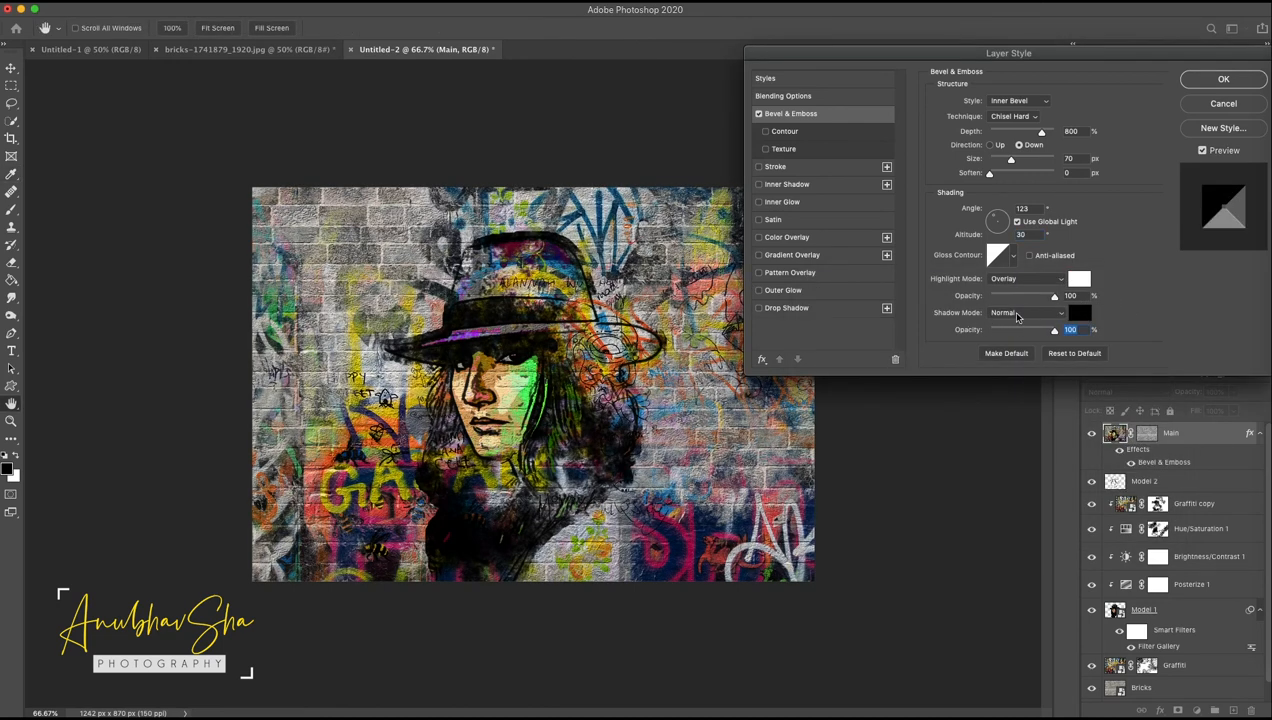
{"action": "left_click", "coordinate": [1010, 315]}
{"action": "left_click", "coordinate": [1022, 354]}
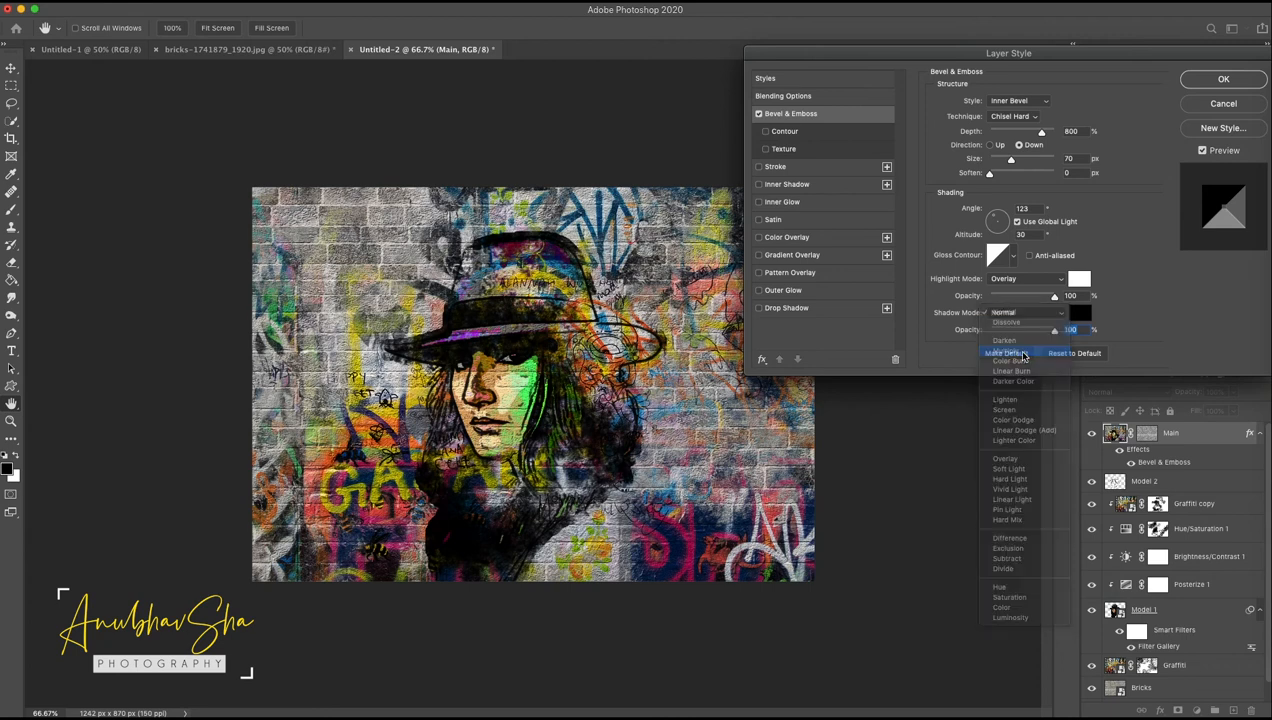
{"action": "left_click", "coordinate": [1222, 82]}
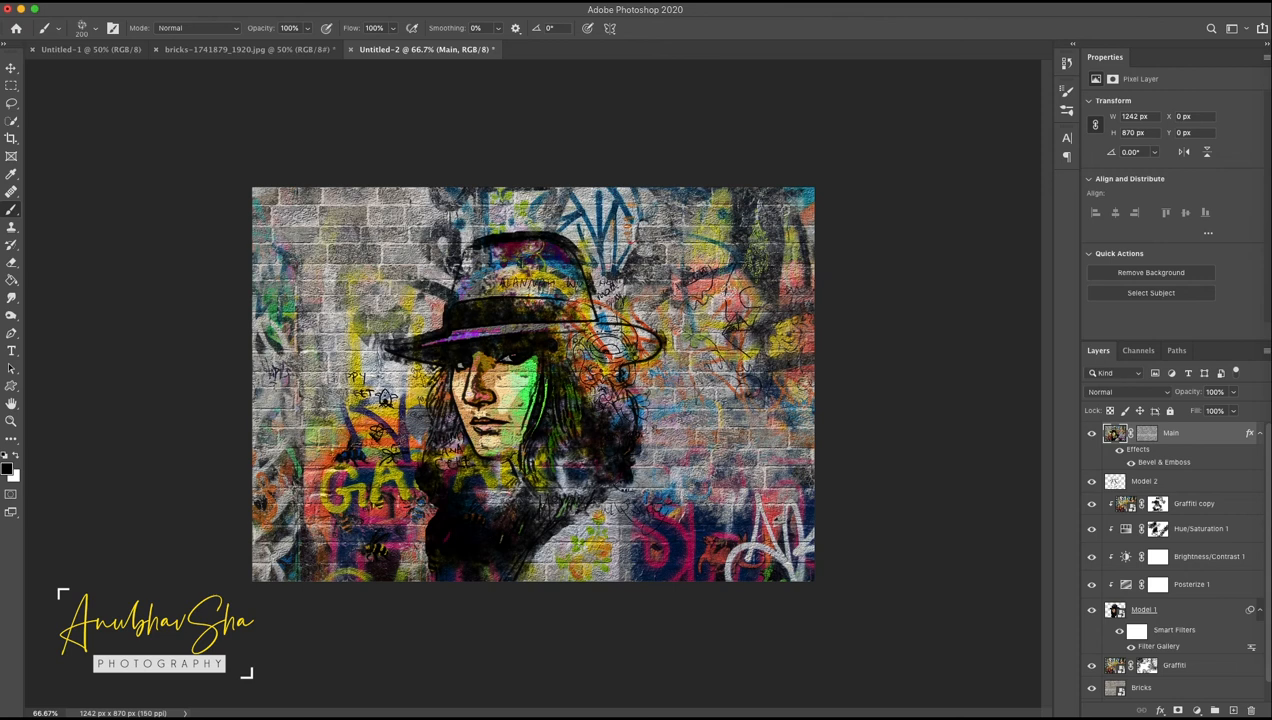
Add a Vibrance adjustment layer above Main with vibrance +69 and saturation +7.
{"action": "left_click", "coordinate": [1197, 710]}
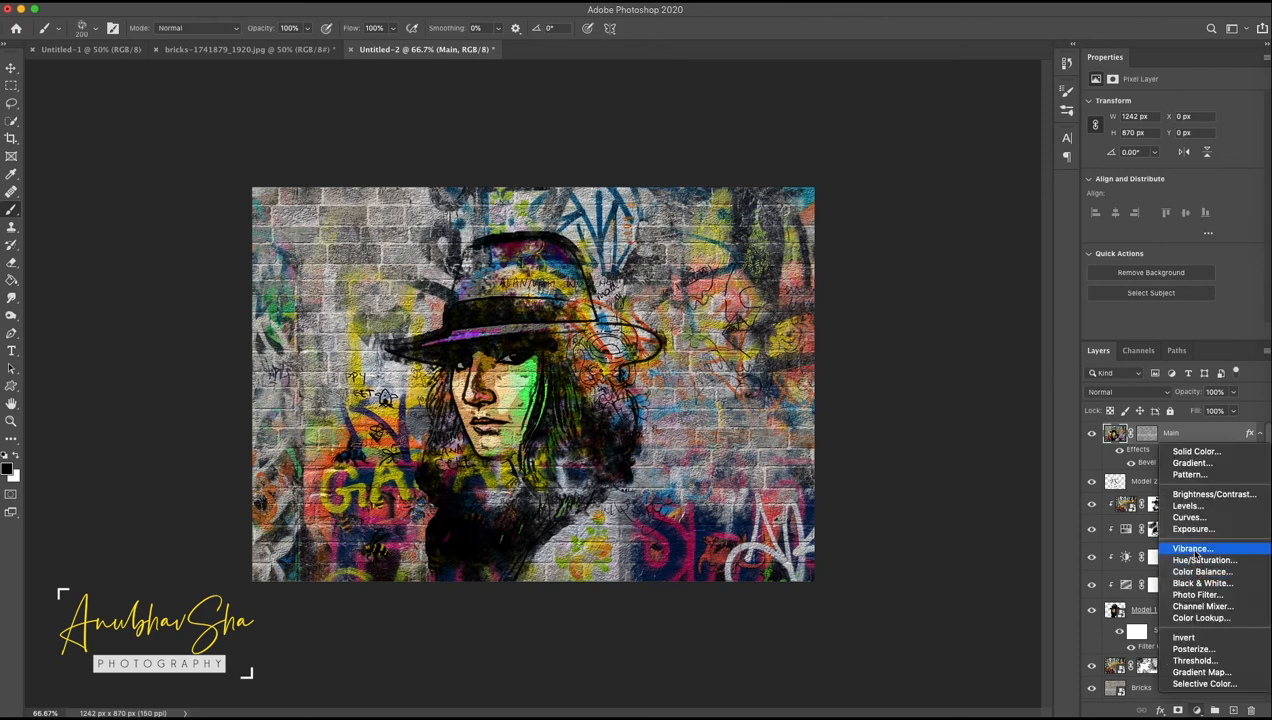
{"action": "left_click", "coordinate": [1193, 549]}
{"action": "mouse_move", "coordinate": [1172, 116]}
{"action": "left_mouse_down"}
{"action": "mouse_move", "coordinate": [1228, 116]}
{"action": "mouse_move", "coordinate": [1177, 141]}
{"action": "left_mouse_up"}
Paint black over the model's face on the Vibrance 1 mask with a 700 px brush at 38% opacity.
{"action": "left_click", "coordinate": [1147, 436]}
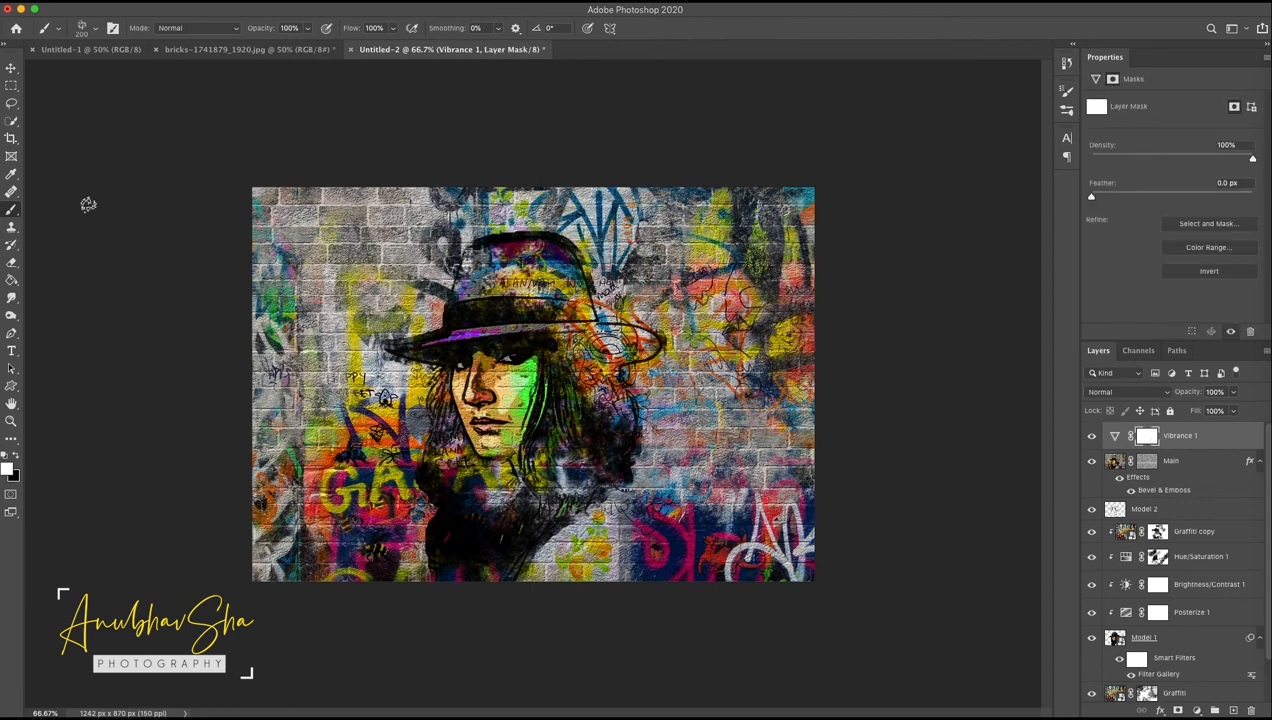
{"action": "left_click", "coordinate": [16, 459]}
{"action": "left_click", "coordinate": [307, 28]}
{"action": "left_click_drag", "start_coordinate": [313, 46], "coordinate": [268, 47]}
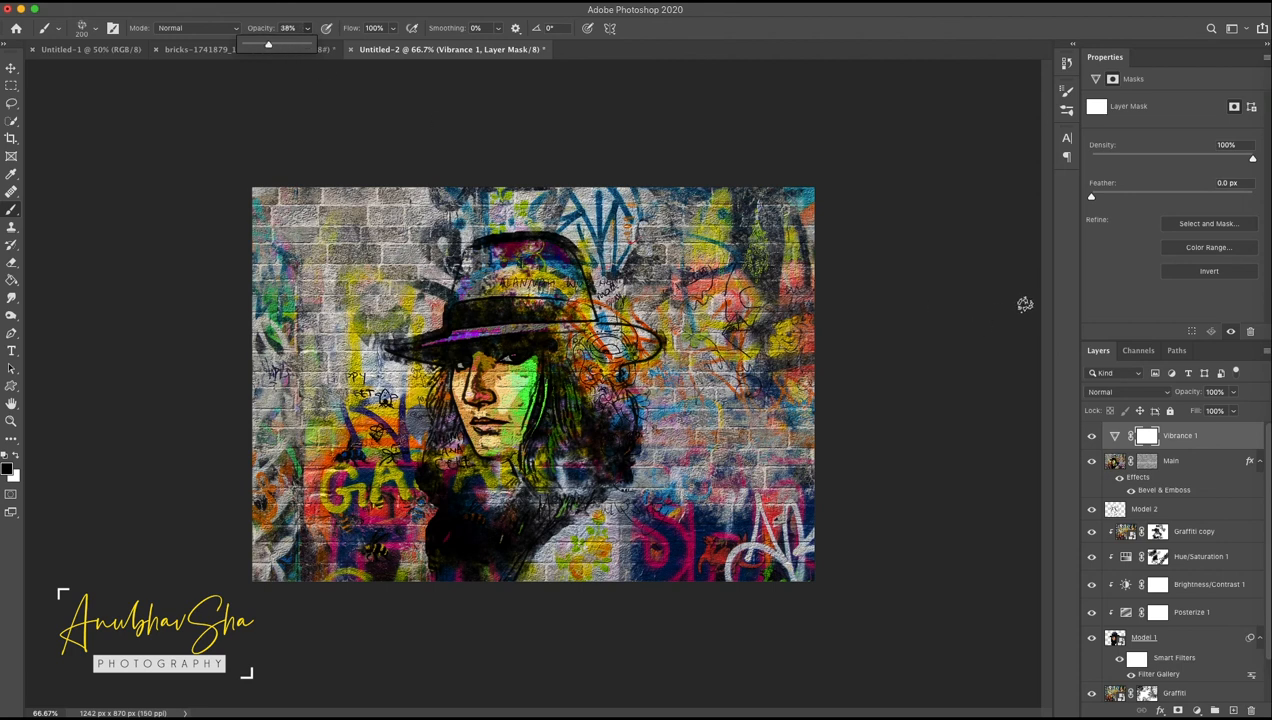
{"action": "left_click", "coordinate": [1091, 302]}
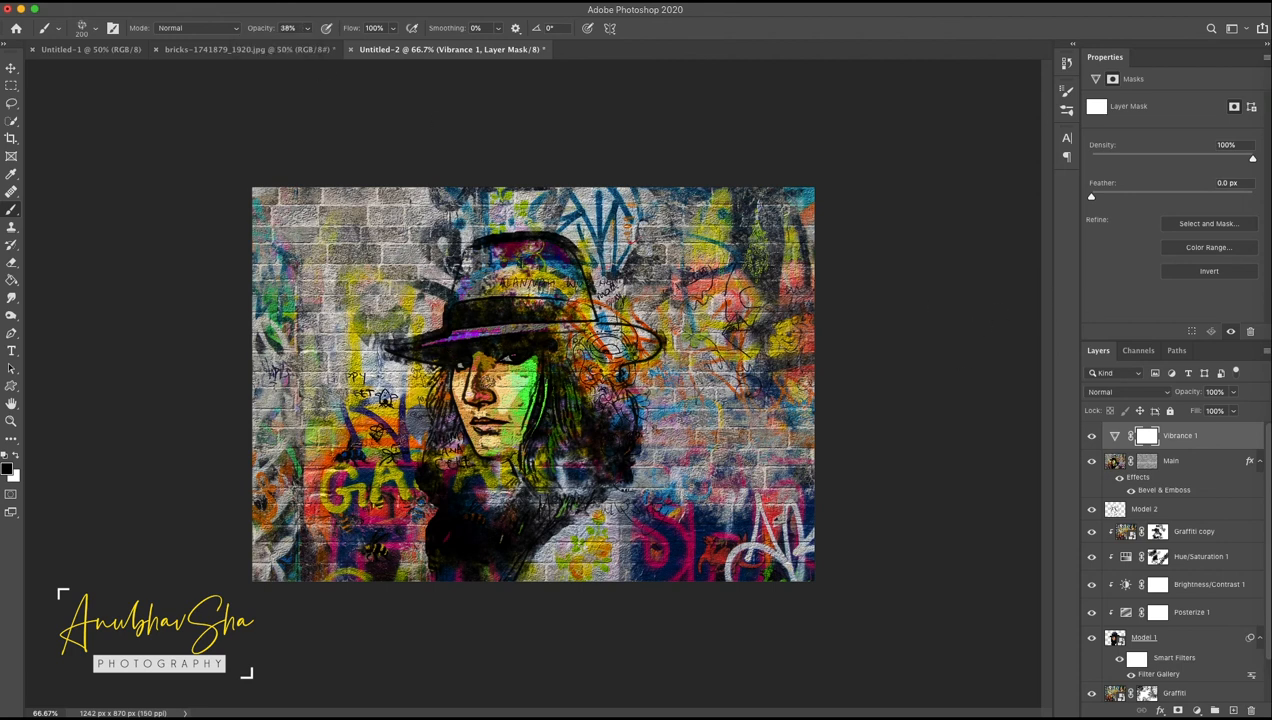
{"action": "left_click_drag", "start_coordinate": [486, 378], "coordinate": [505, 415]}
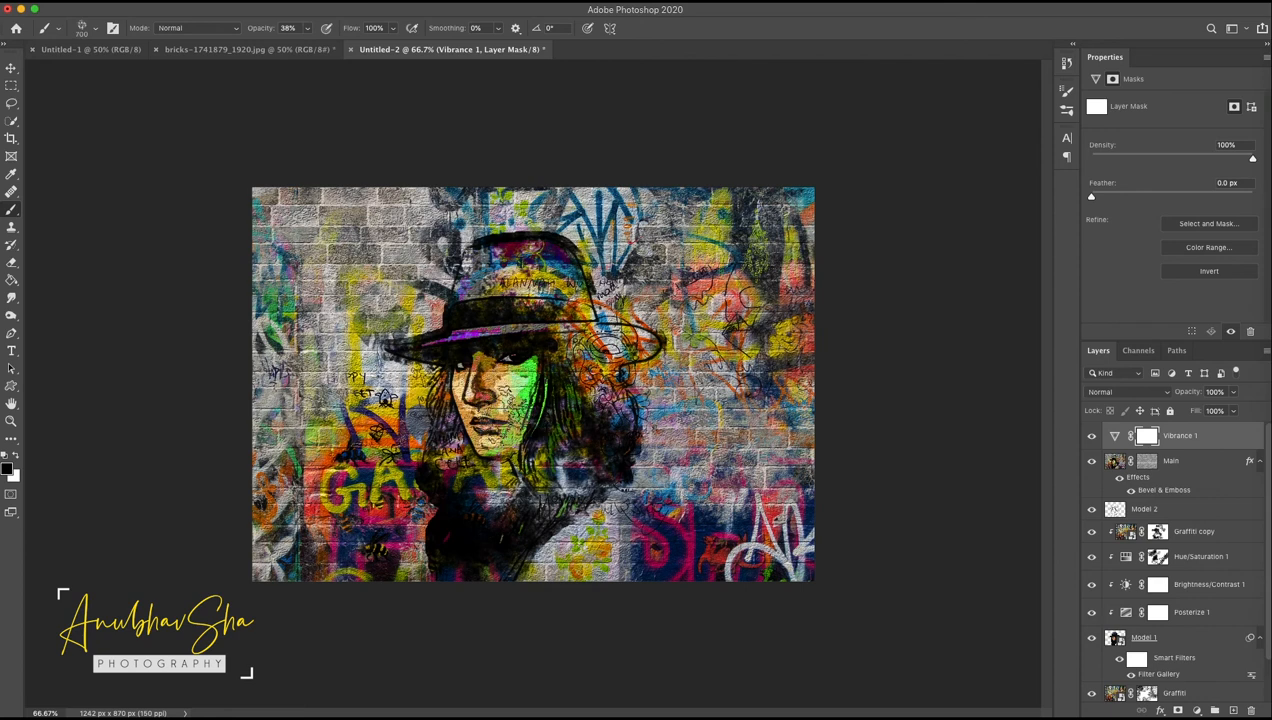
{"action": "mouse_move", "coordinate": [494, 380]}
{"action": "left_mouse_down"}
{"action": "mouse_move", "coordinate": [470, 395]}
{"action": "mouse_move", "coordinate": [508, 450]}
{"action": "mouse_move", "coordinate": [481, 424]}
{"action": "mouse_move", "coordinate": [537, 373]}
{"action": "left_mouse_up"}
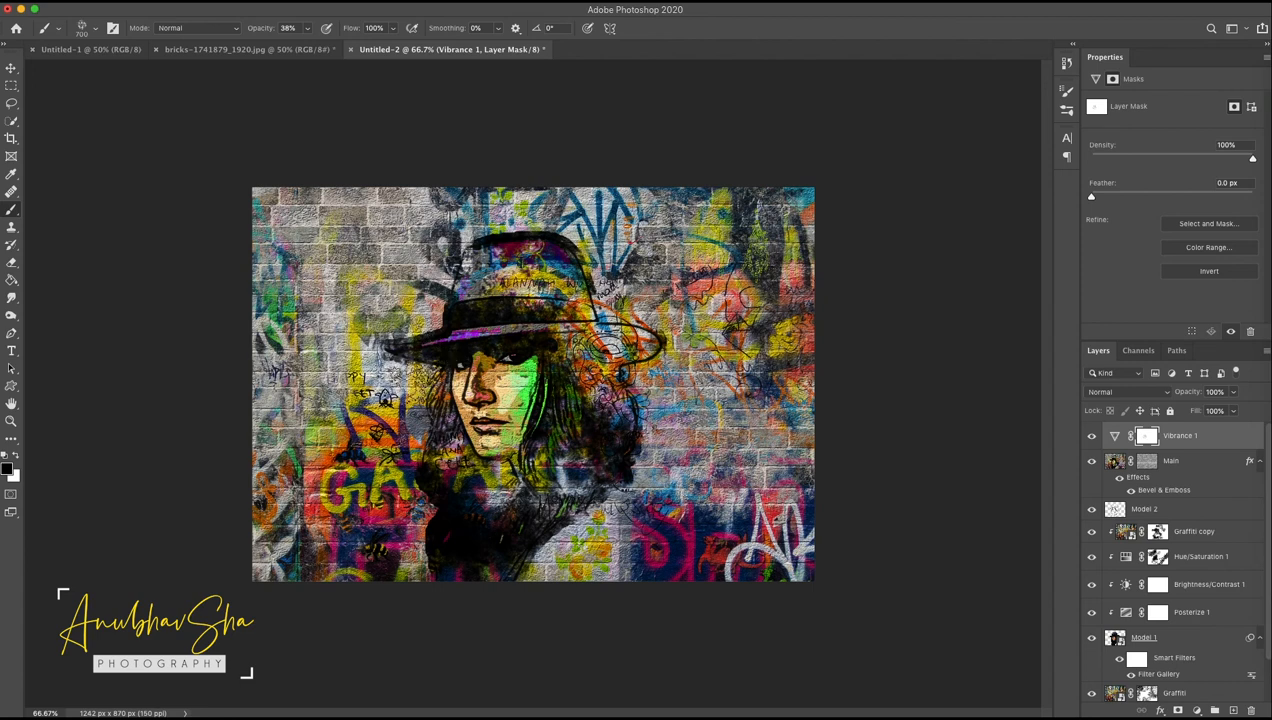
Raise the brush opacity to 76% and paint more black over the model on the Vibrance 1 mask.
{"action": "left_click", "coordinate": [307, 30]}
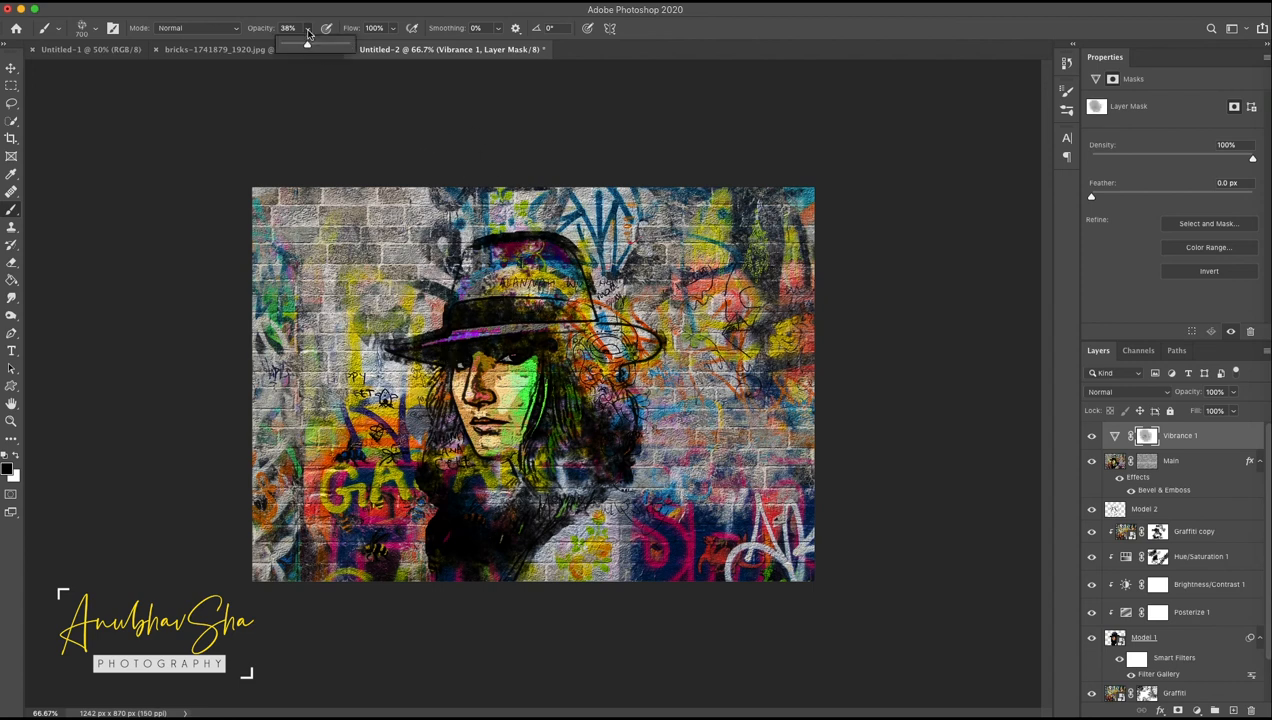
{"action": "left_click_drag", "start_coordinate": [311, 47], "coordinate": [338, 47]}
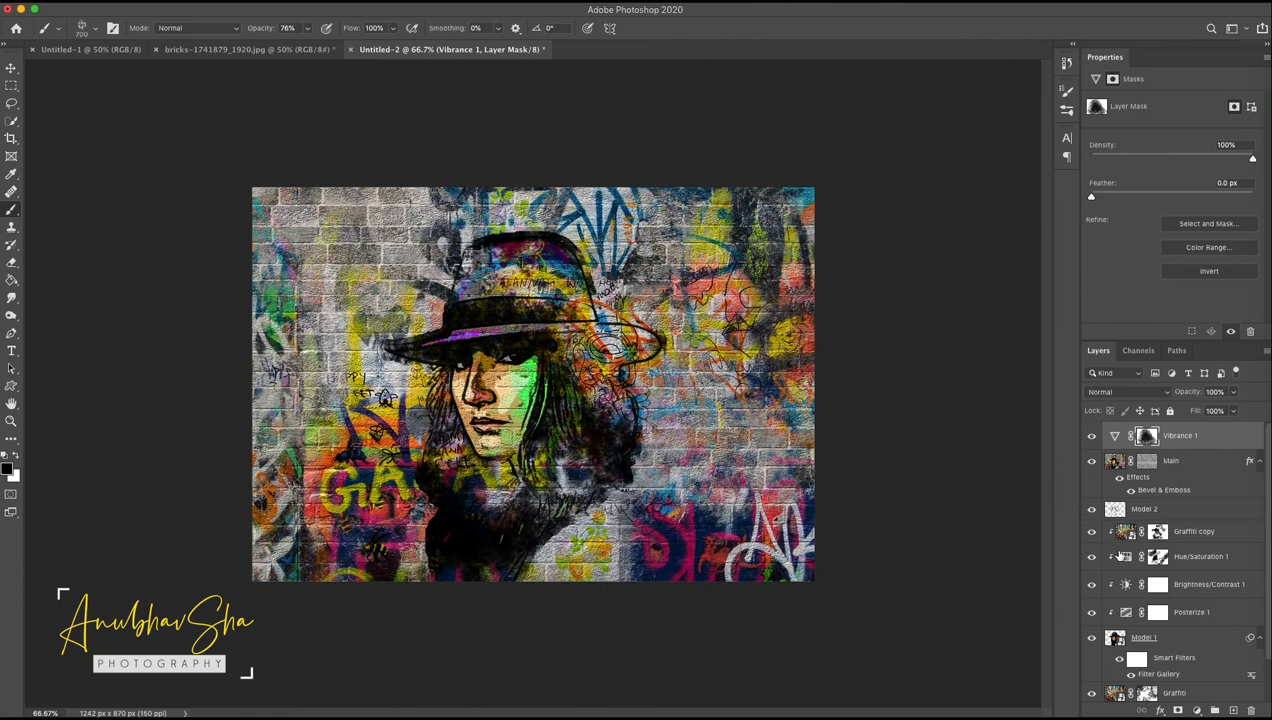
{"action": "left_click", "coordinate": [1206, 440]}
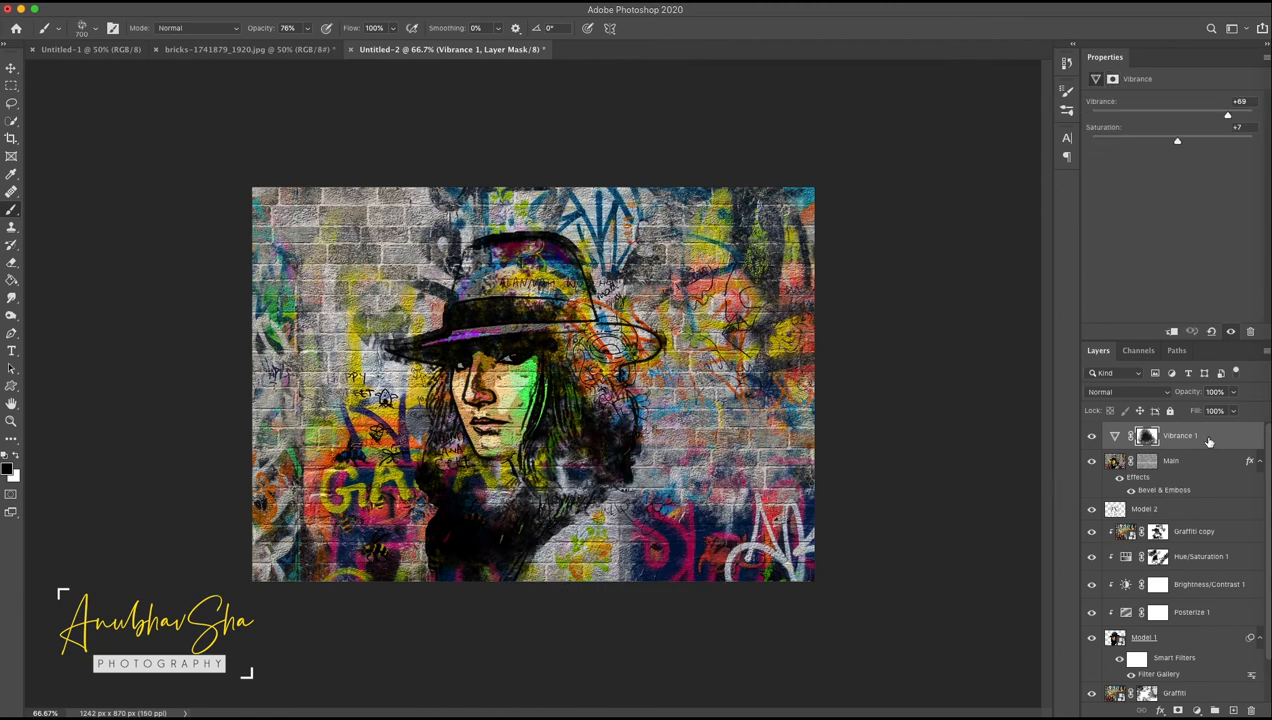
Compare the original model photo with the finished composite by repeatedly isolating the photo layer and restoring all layers.
{"action": "scroll", "coordinate": [1182, 617], "scroll_direction": "down", "scroll_amount": 3}
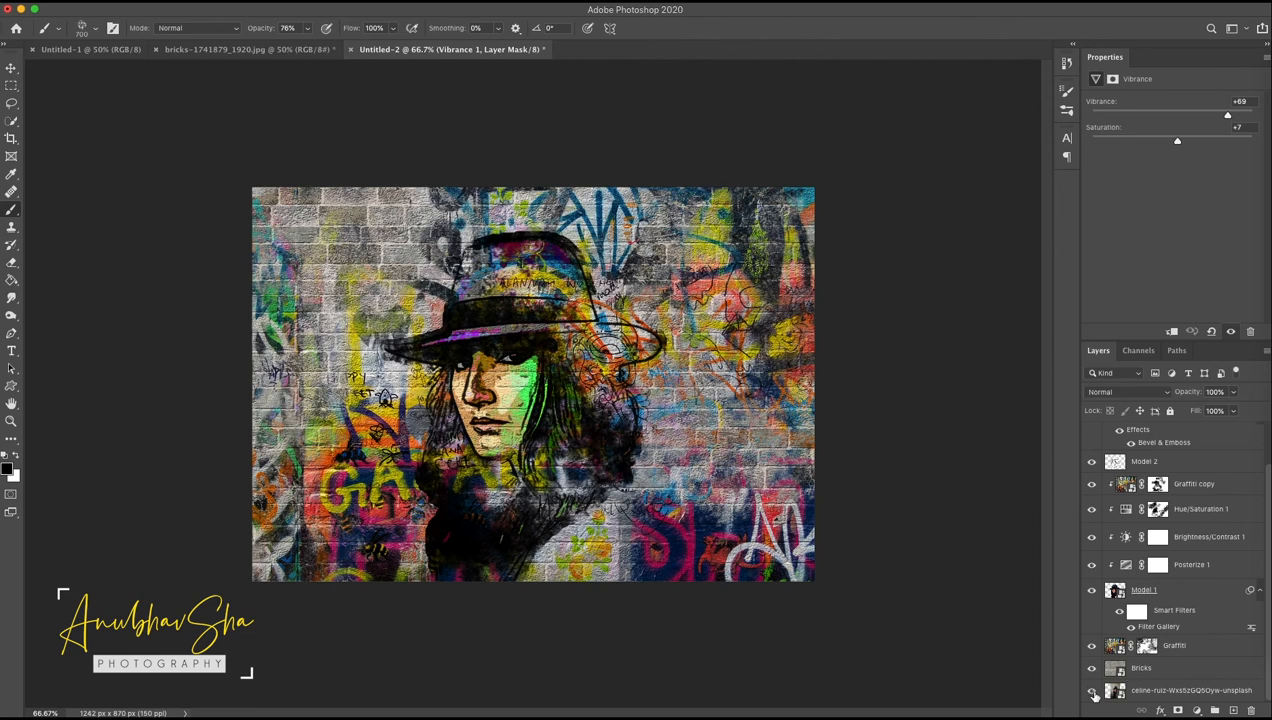
{"action": "left_click", "coordinate": [1093, 691], "text": "alt"}
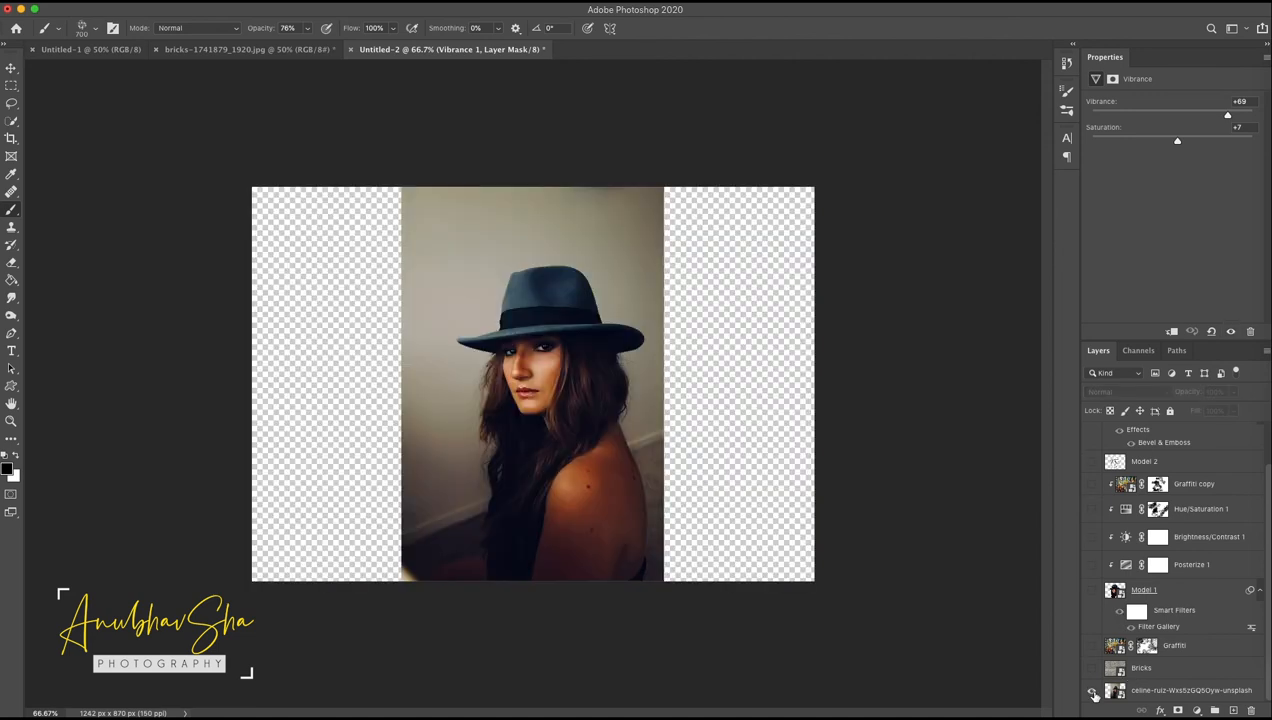
{"action": "left_click", "coordinate": [1093, 691], "text": "alt"}
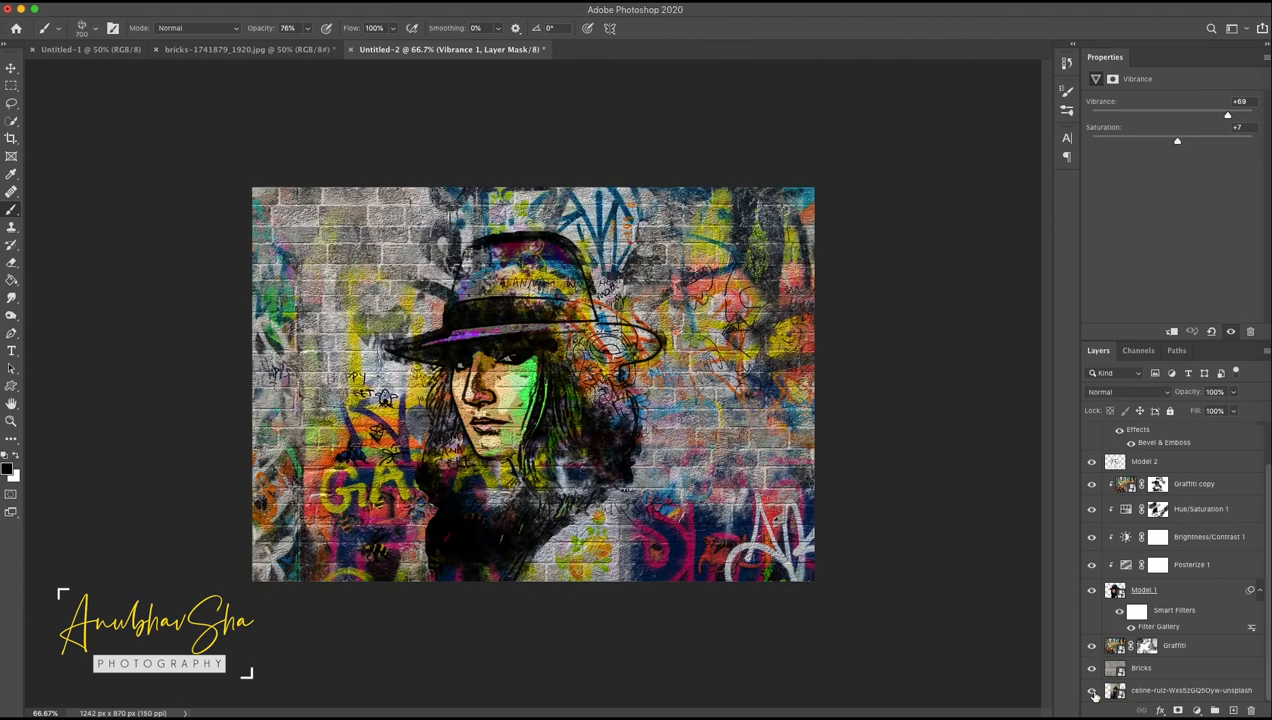
{"action": "left_click", "coordinate": [1093, 691], "text": "alt"}
{"action": "left_click", "coordinate": [1093, 691], "text": "alt"}
{"action": "left_click", "coordinate": [1093, 691], "text": "alt"}
{"action": "left_click", "coordinate": [1093, 691], "text": "alt"}
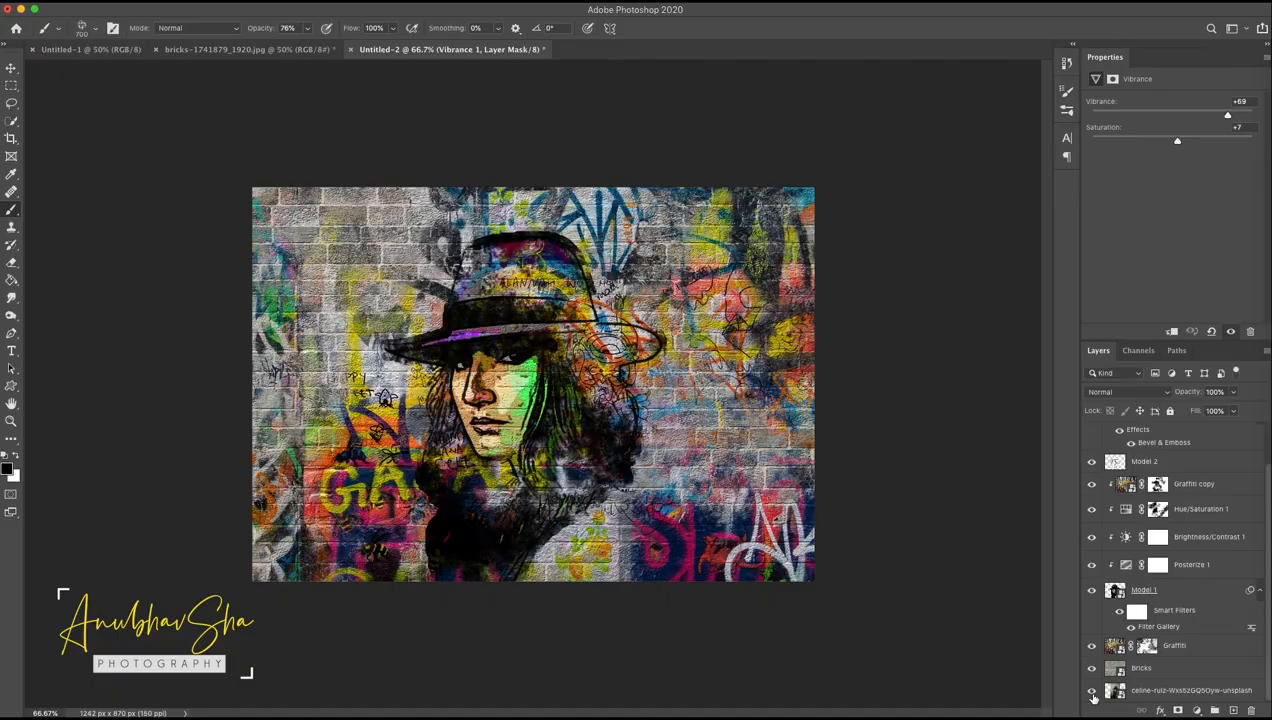